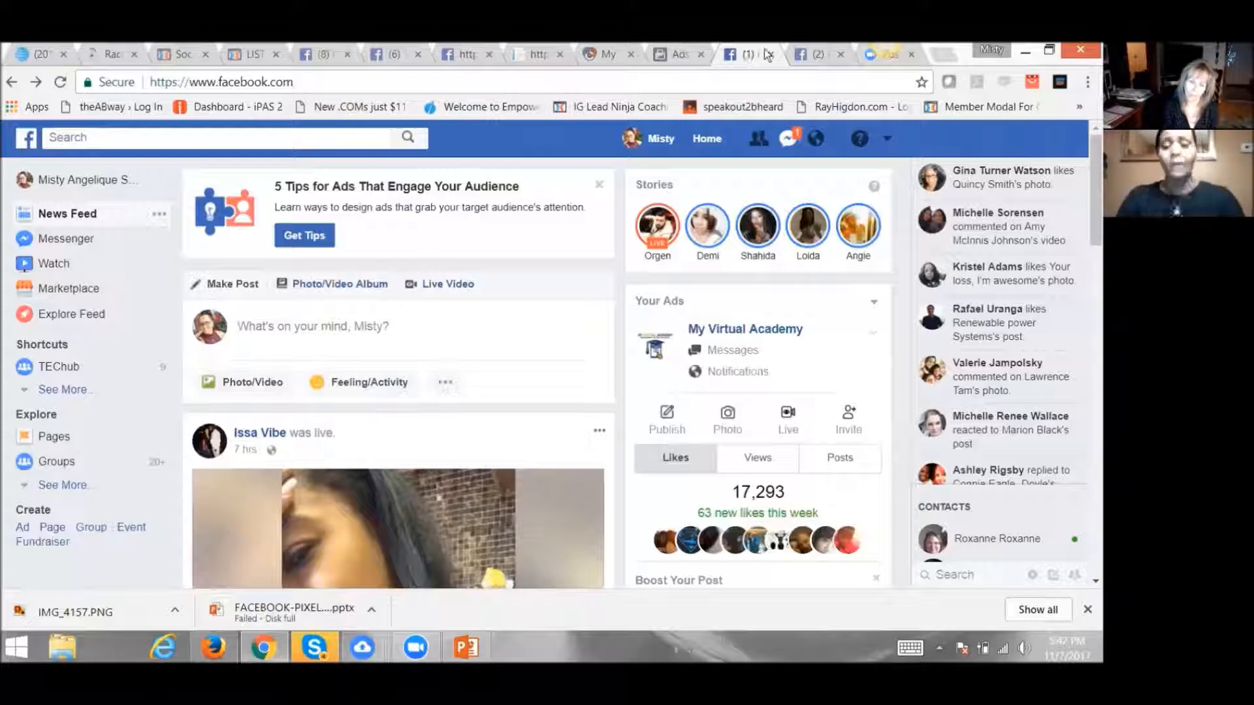
Step: Start creating a new Facebook ad and check which ad accounts are available for it
{"action": "left_click", "coordinate": [888, 141]}
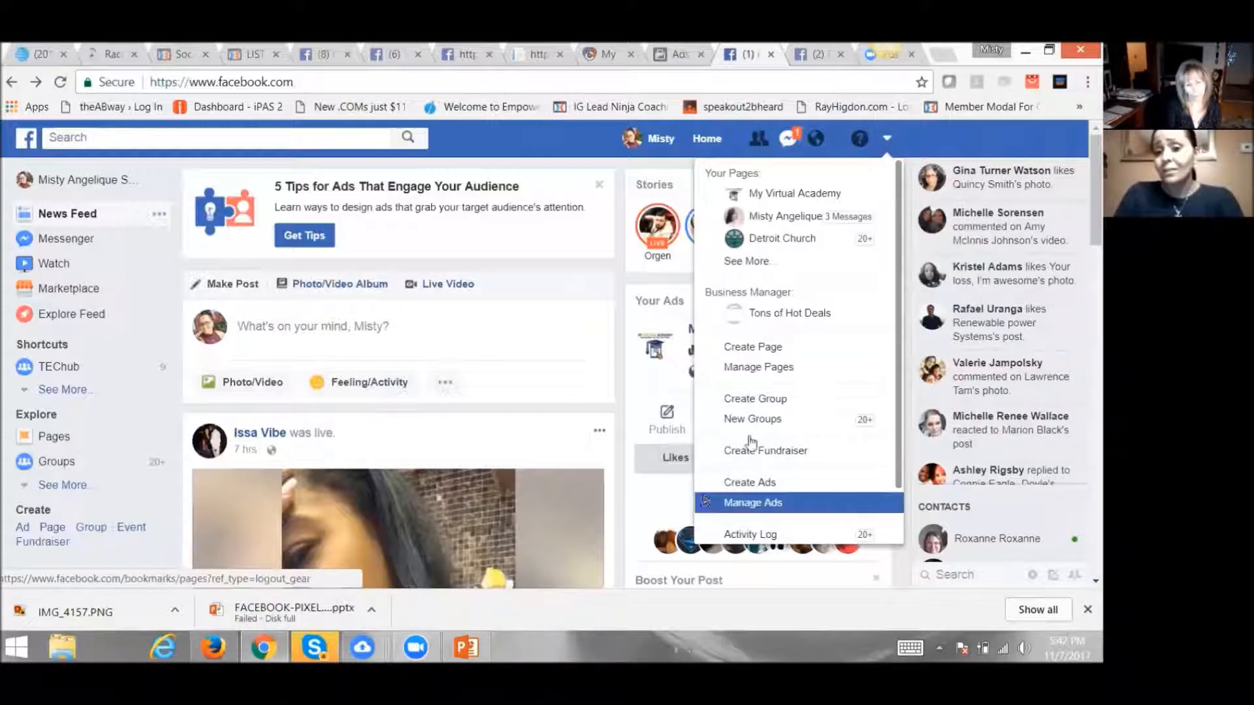
{"action": "left_click", "coordinate": [754, 487]}
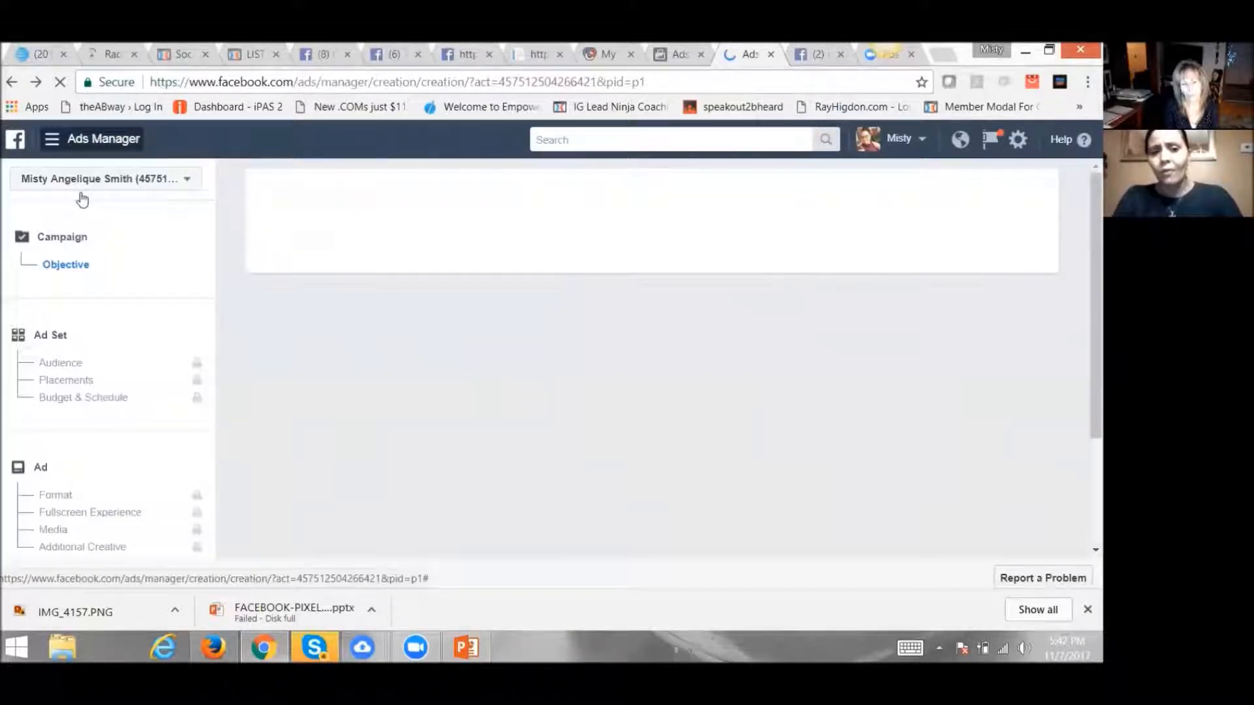
{"action": "left_click", "coordinate": [189, 183]}
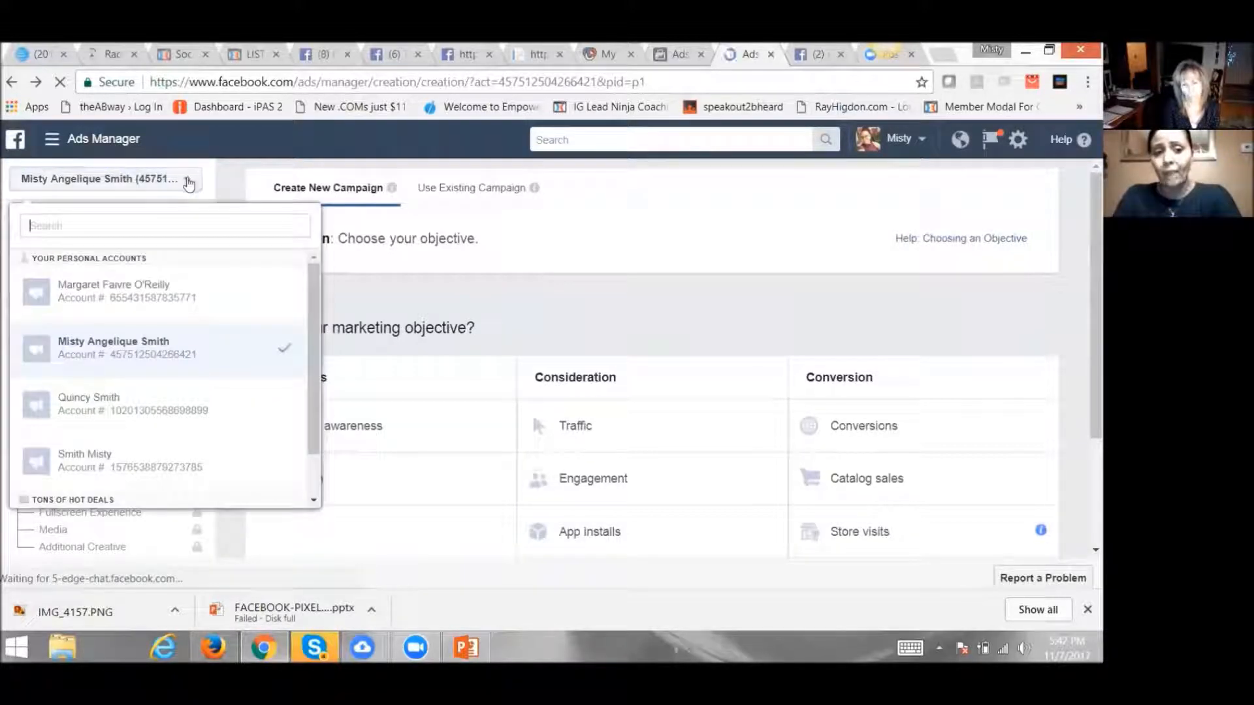
{"action": "left_click", "coordinate": [188, 183]}
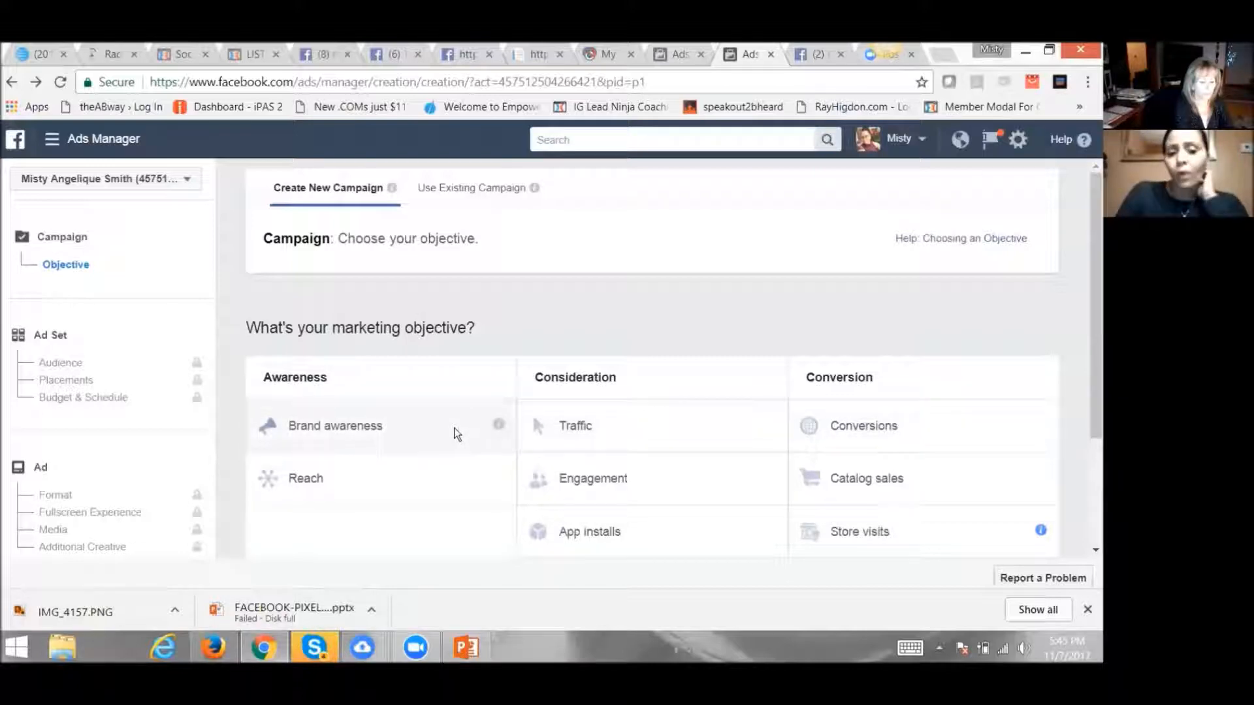
Step: Choose the Traffic objective, name the campaign "11/7 Traffic" and continue to the ad set
{"action": "left_click", "coordinate": [573, 429]}
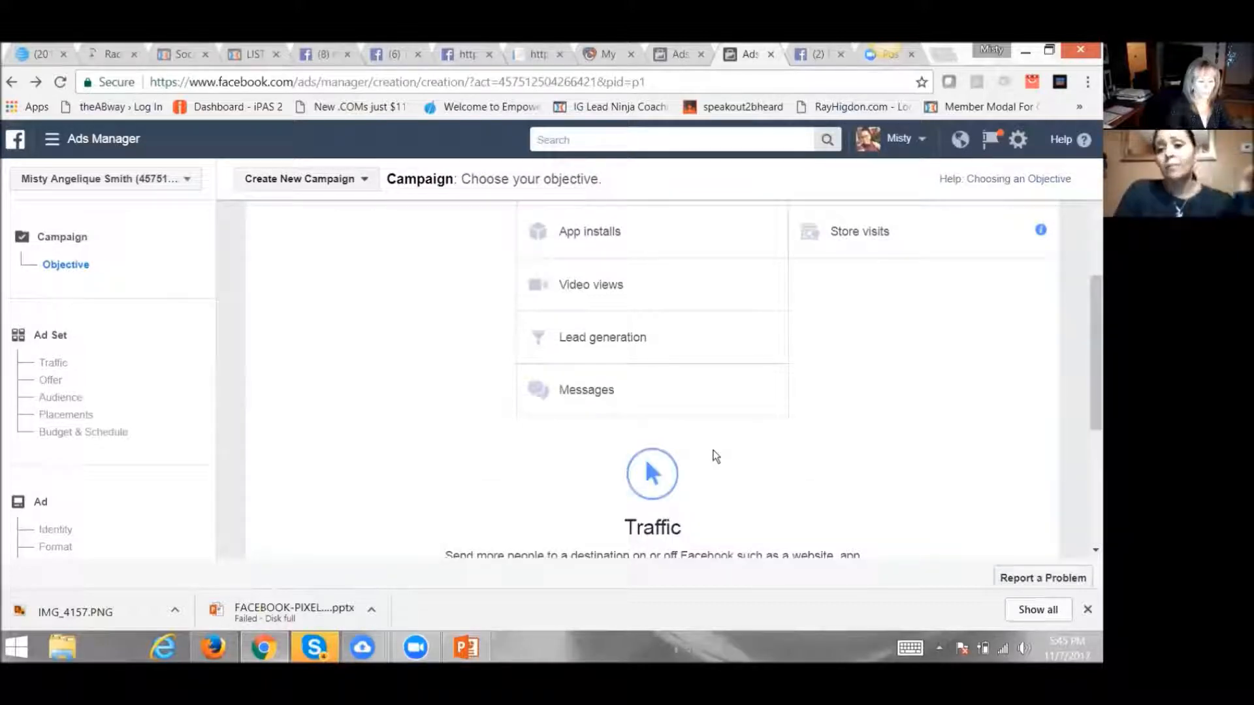
{"action": "scroll", "coordinate": [680, 490], "scroll_direction": "down", "scroll_amount": 3}
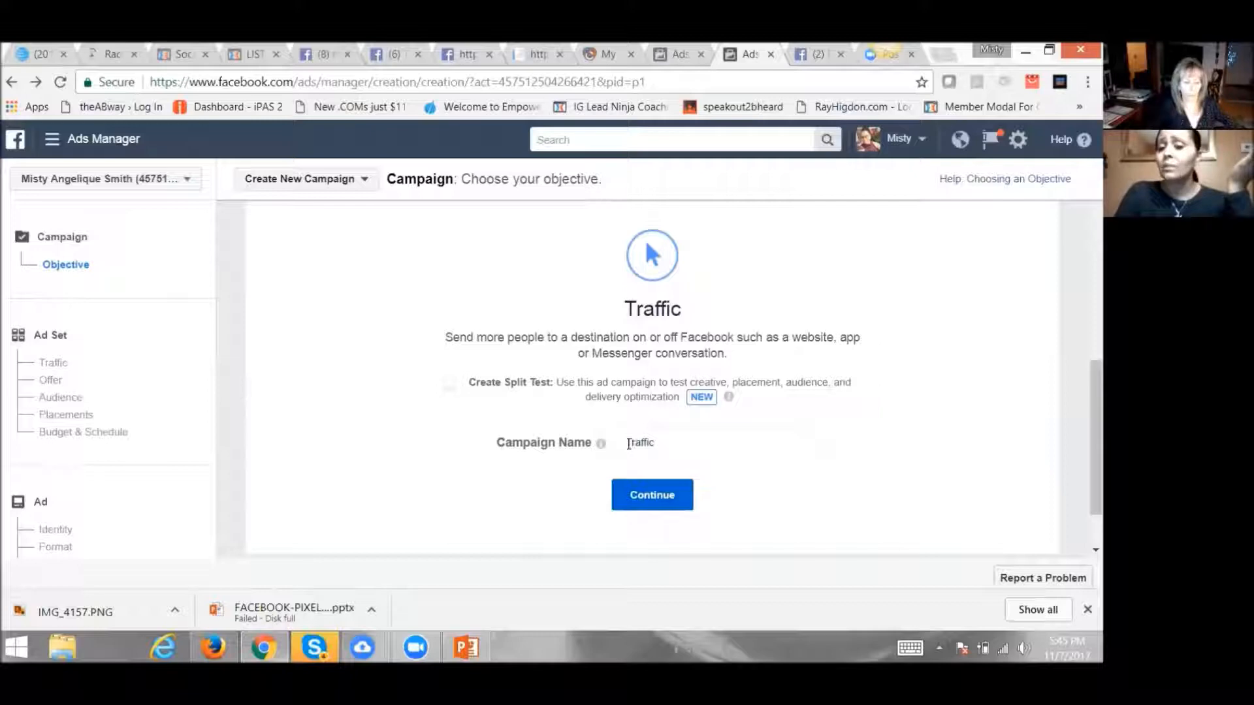
{"action": "left_click", "coordinate": [629, 443]}
{"action": "type", "text": "11/7"}
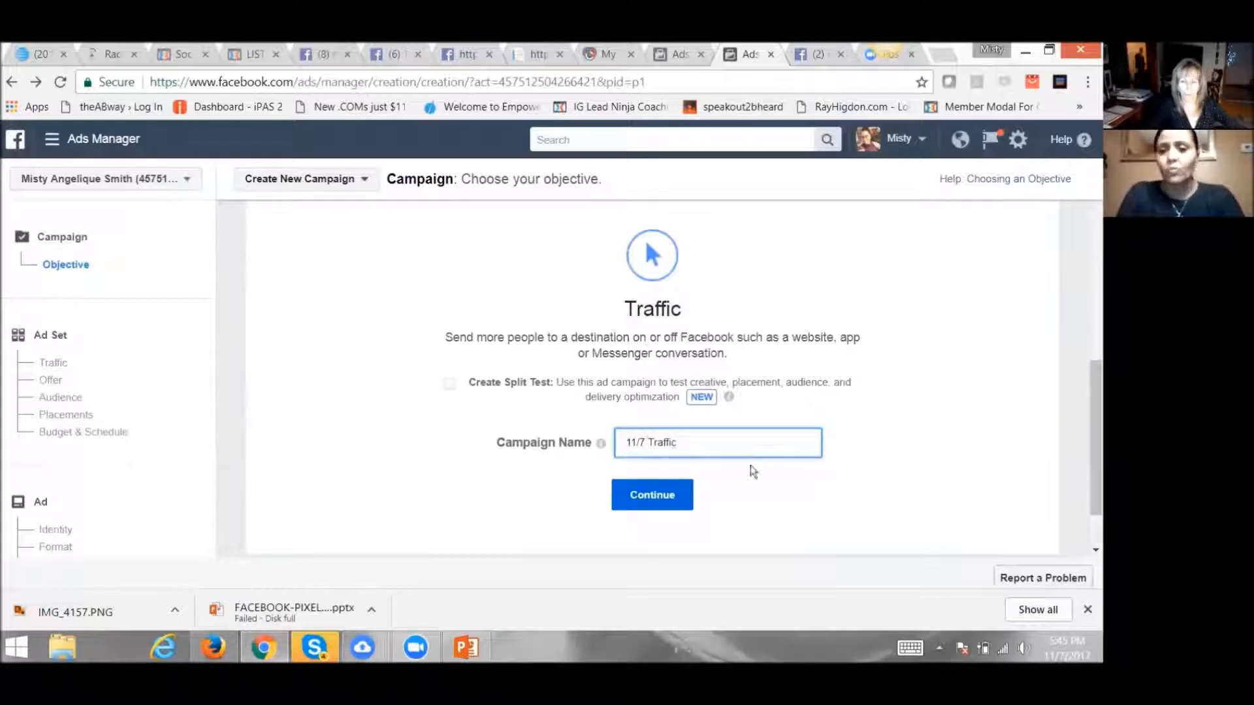
{"action": "left_click", "coordinate": [659, 500]}
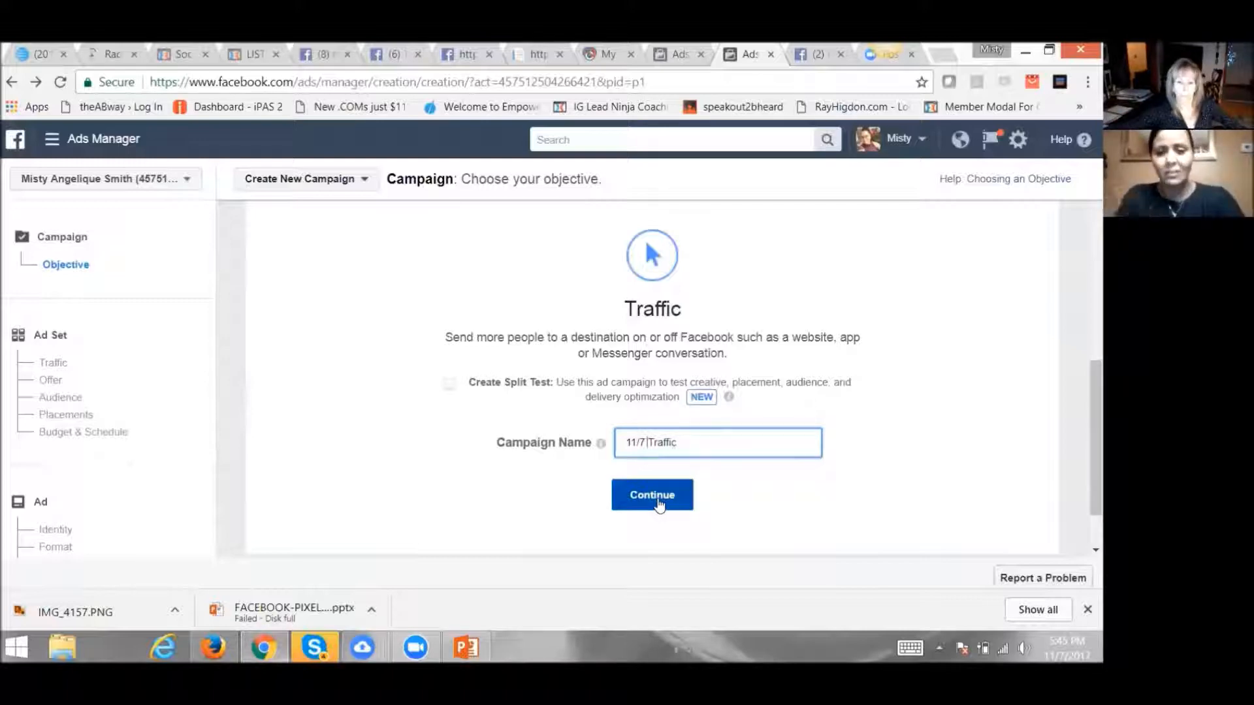
{"action": "left_click", "coordinate": [658, 501]}
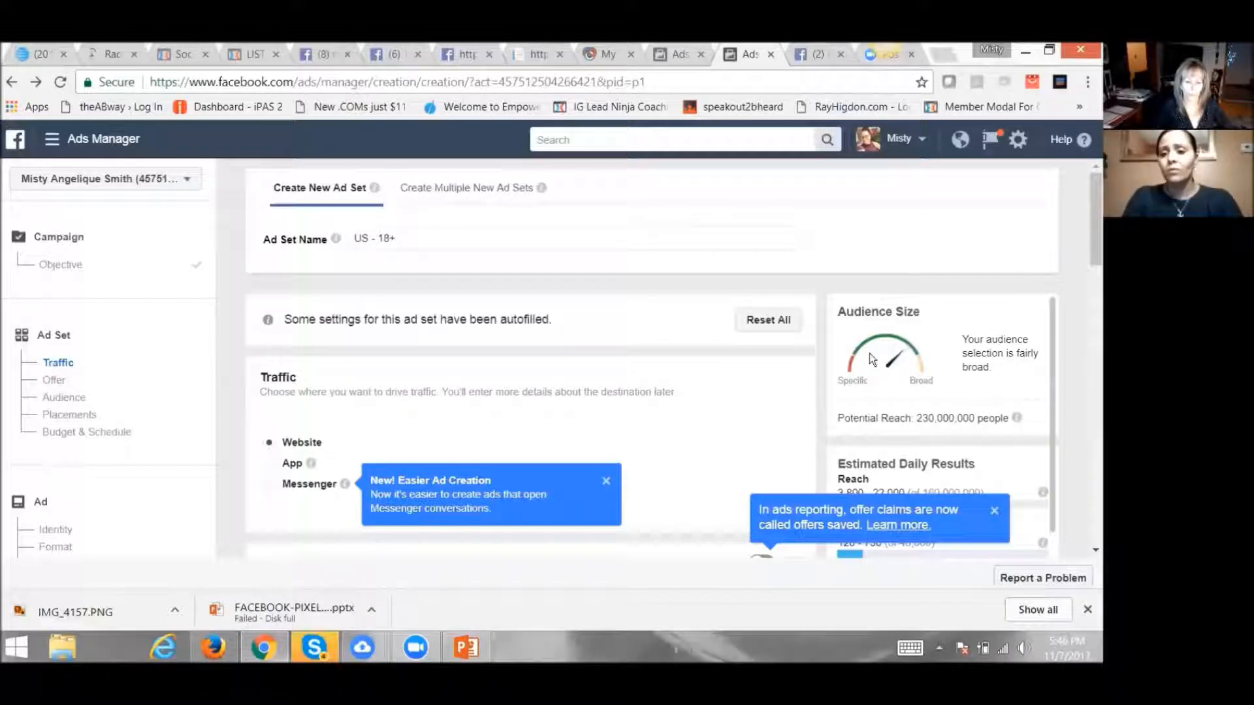
Step: Dismiss the Messenger ad creation tip and review the ad set's traffic destination, offer and audience size sections
{"action": "left_click", "coordinate": [606, 481]}
{"action": "scroll", "coordinate": [808, 428], "scroll_direction": "down", "scroll_amount": 5}
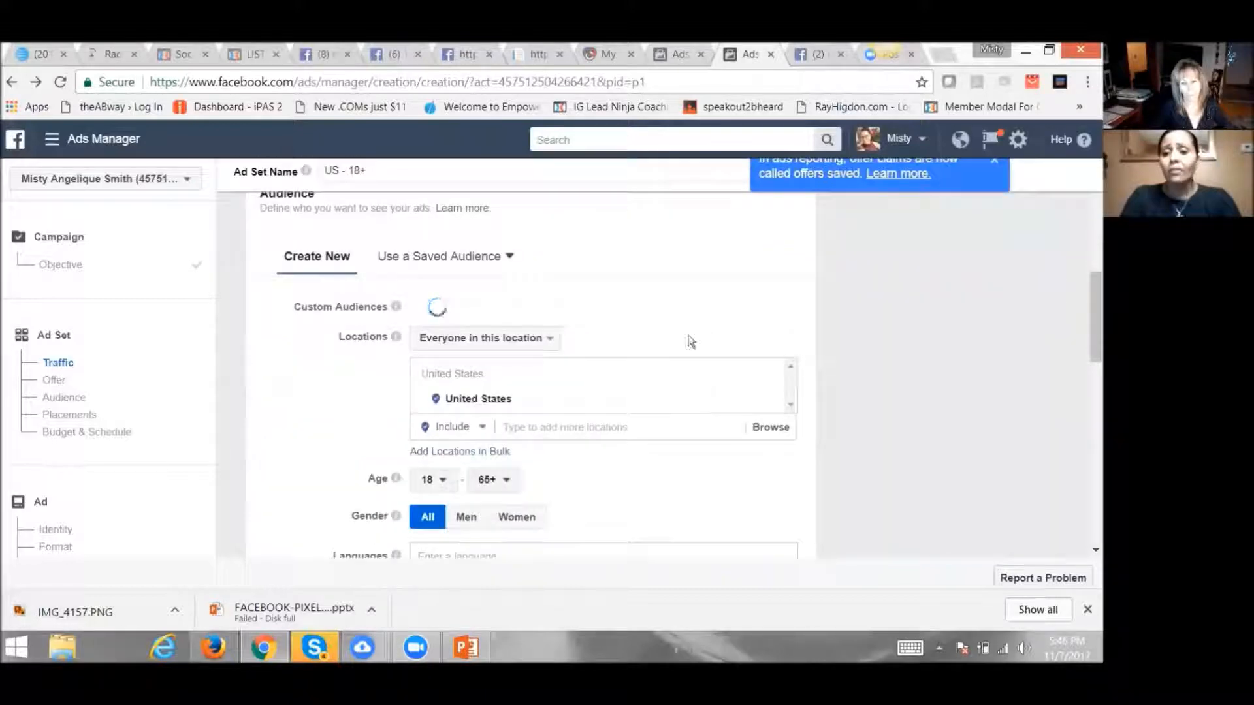
{"action": "scroll", "coordinate": [691, 341], "scroll_direction": "up", "scroll_amount": 5}
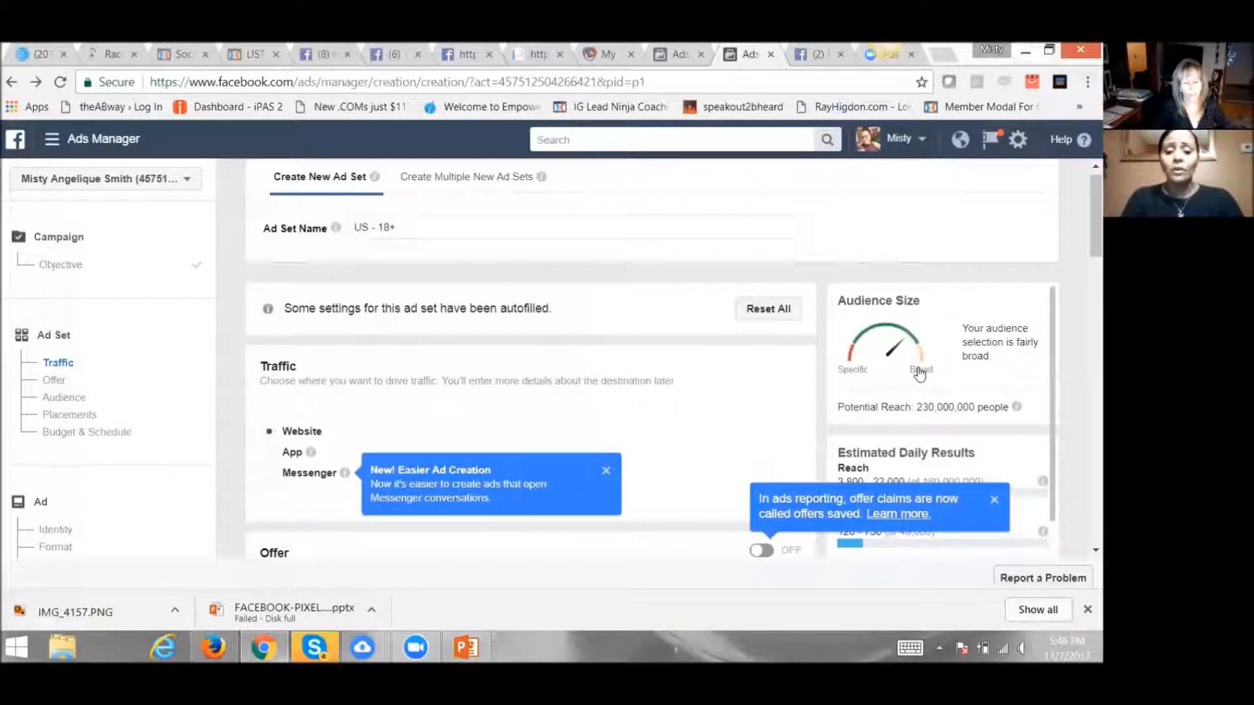
{"action": "scroll", "coordinate": [751, 433], "scroll_direction": "down", "scroll_amount": 3}
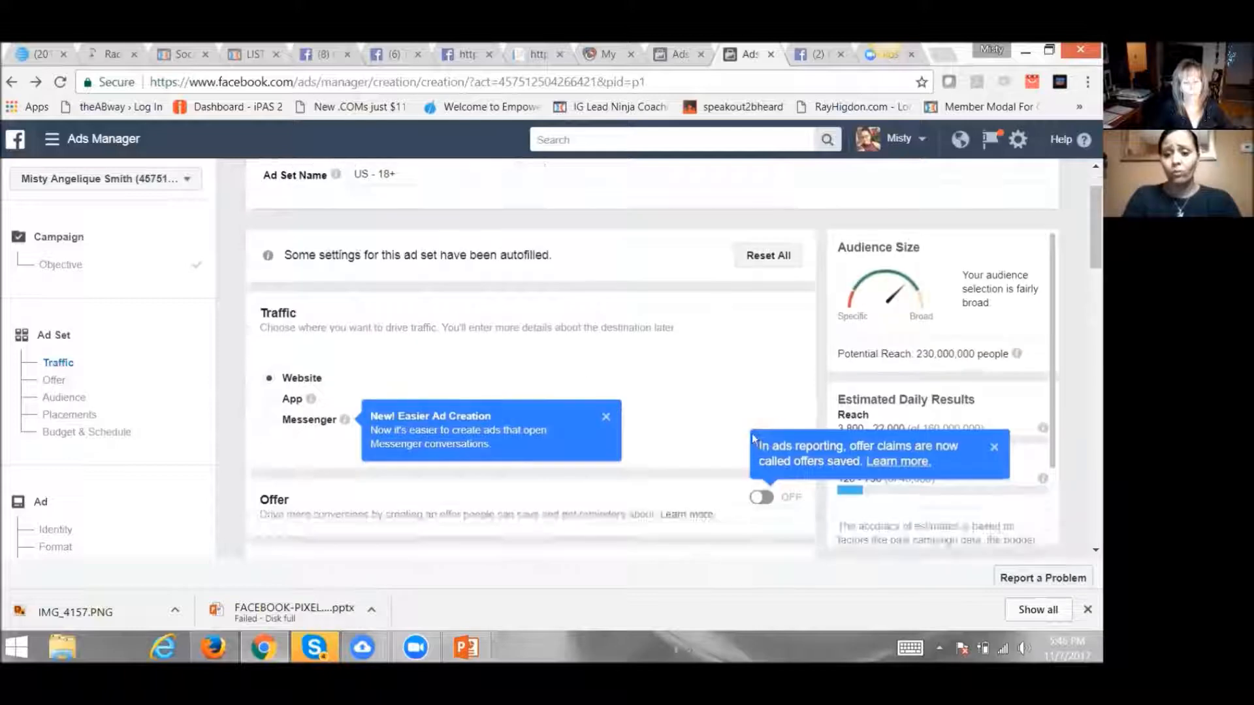
{"action": "scroll", "coordinate": [751, 433], "scroll_direction": "down", "scroll_amount": 2}
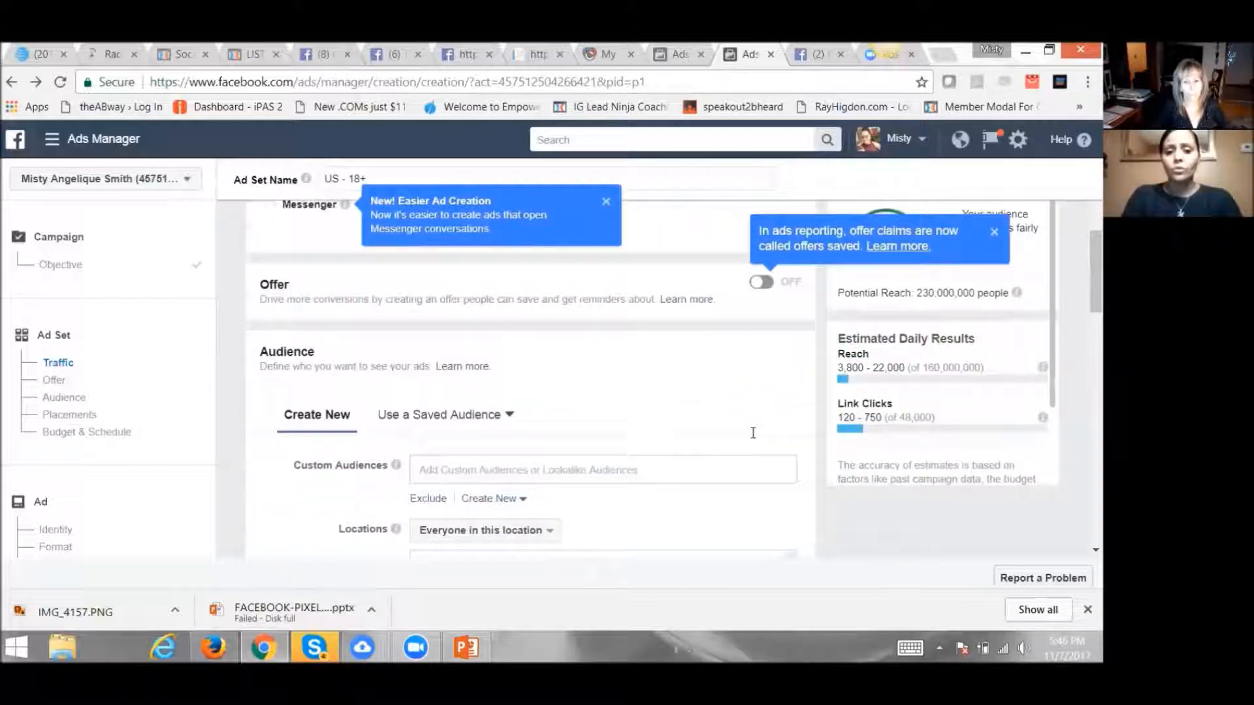
{"action": "scroll", "coordinate": [751, 433], "scroll_direction": "up", "scroll_amount": 4}
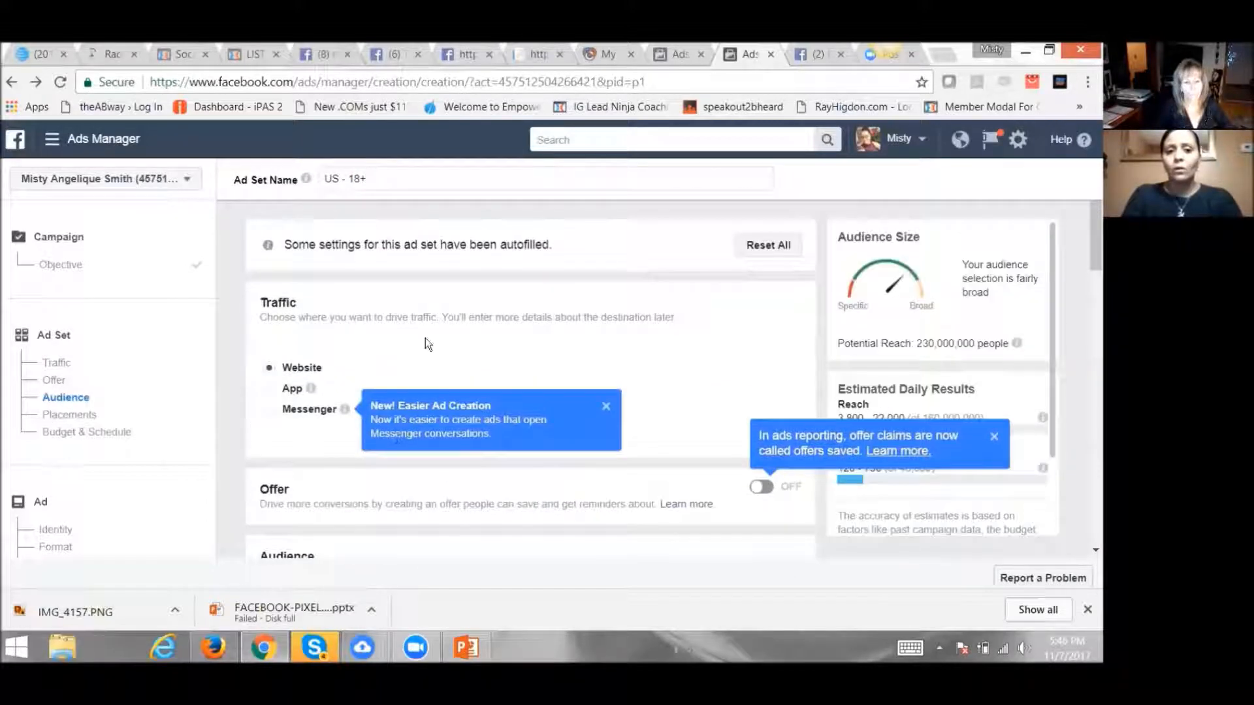
{"action": "left_click", "coordinate": [606, 408]}
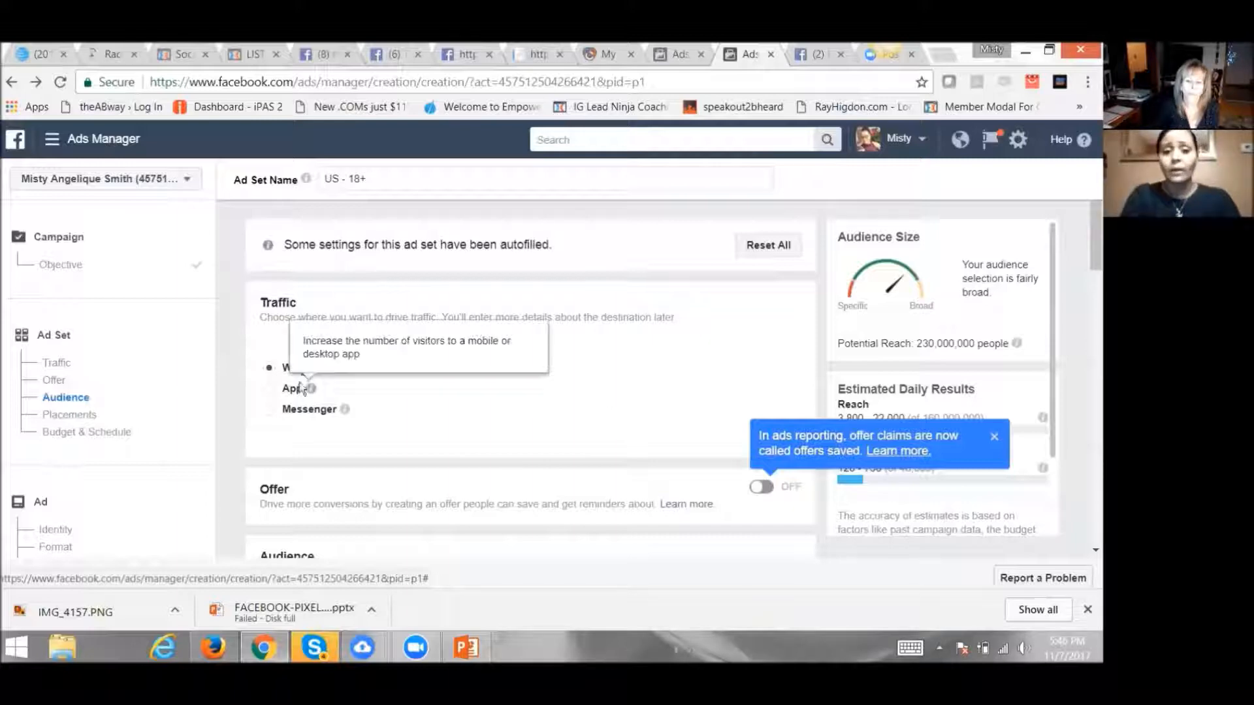
Step: Add New Zealand and Canada as included countries in the audience locations
{"action": "scroll", "coordinate": [465, 452], "scroll_direction": "down", "scroll_amount": 2}
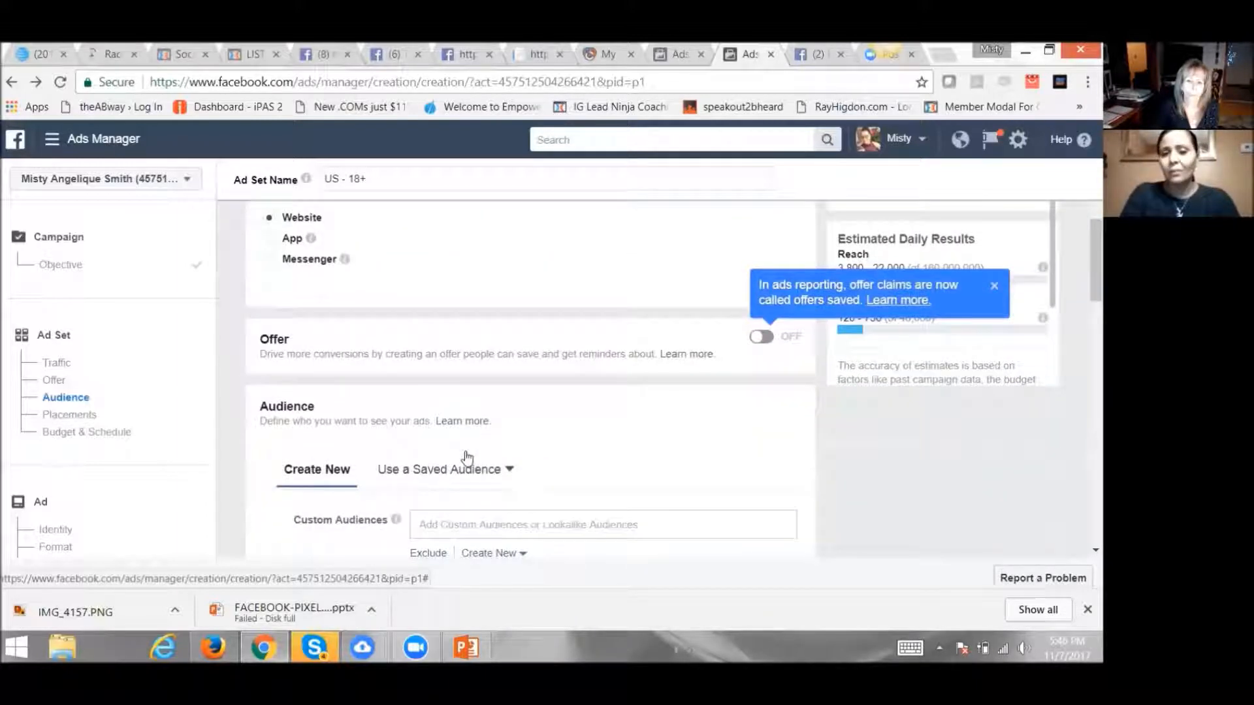
{"action": "scroll", "coordinate": [444, 461], "scroll_direction": "down", "scroll_amount": 3}
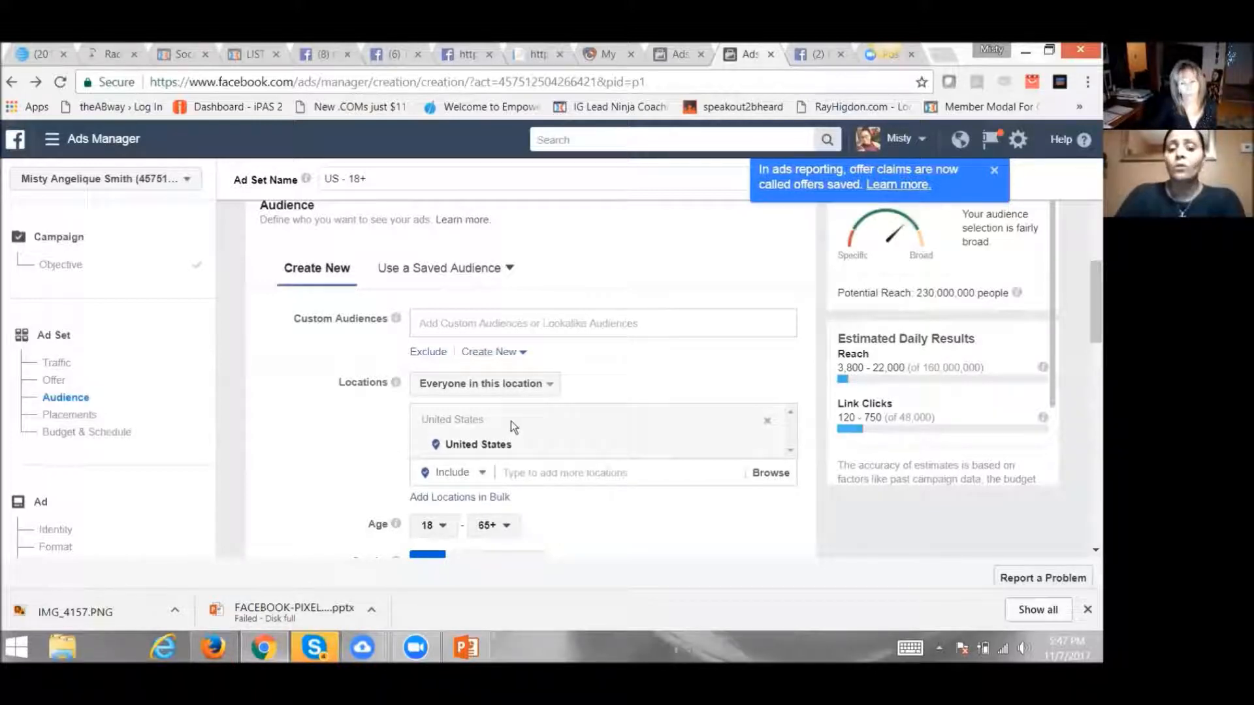
{"action": "scroll", "coordinate": [510, 420], "scroll_direction": "down", "scroll_amount": 1}
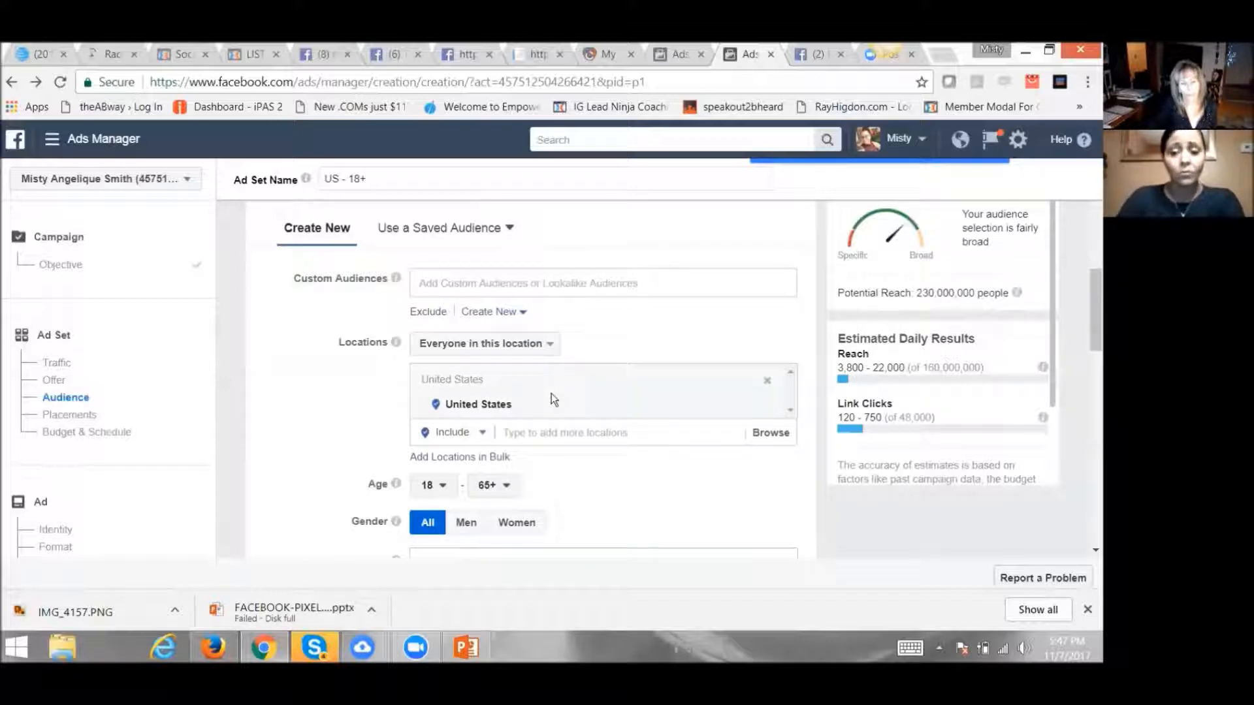
{"action": "left_click", "coordinate": [547, 433]}
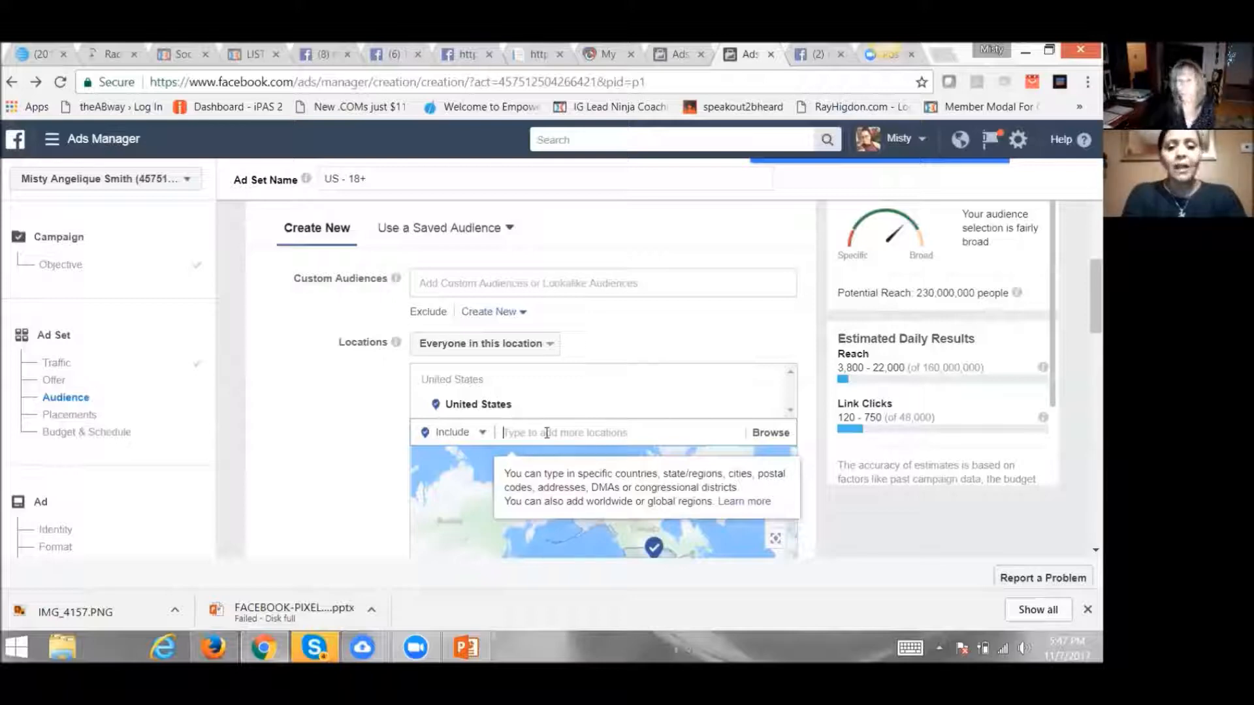
{"action": "type", "text": "new"}
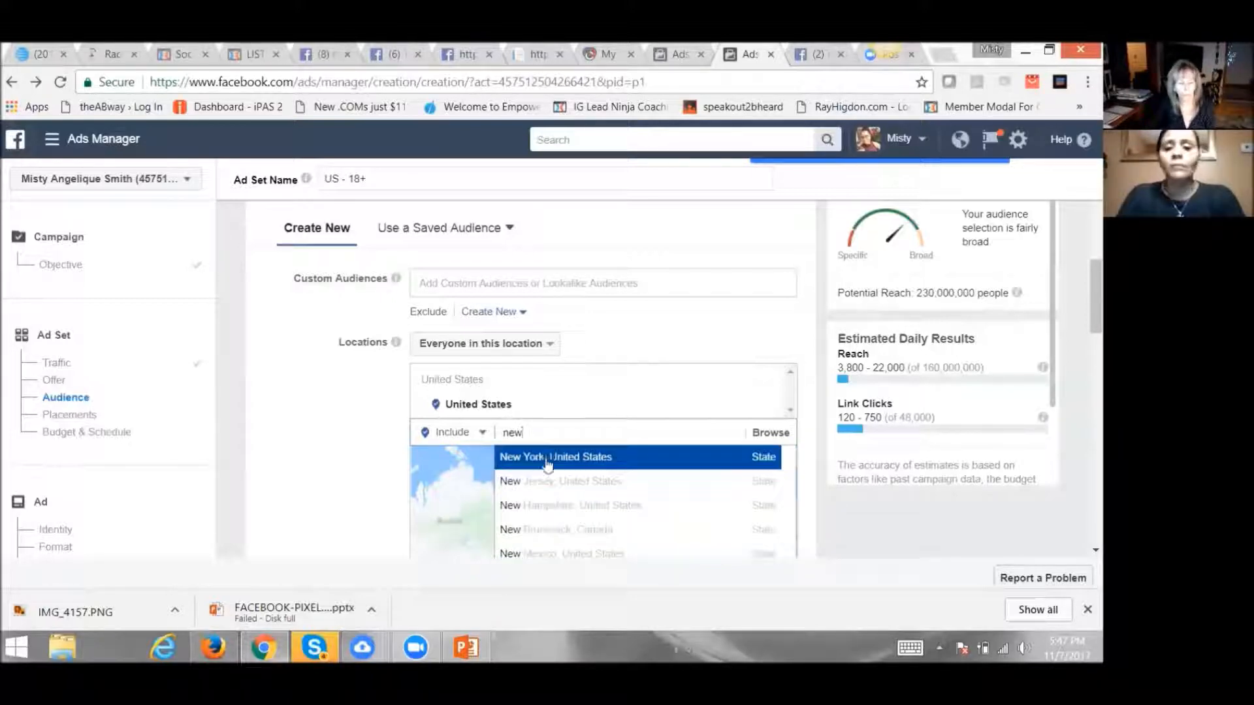
{"action": "type", "text": " z"}
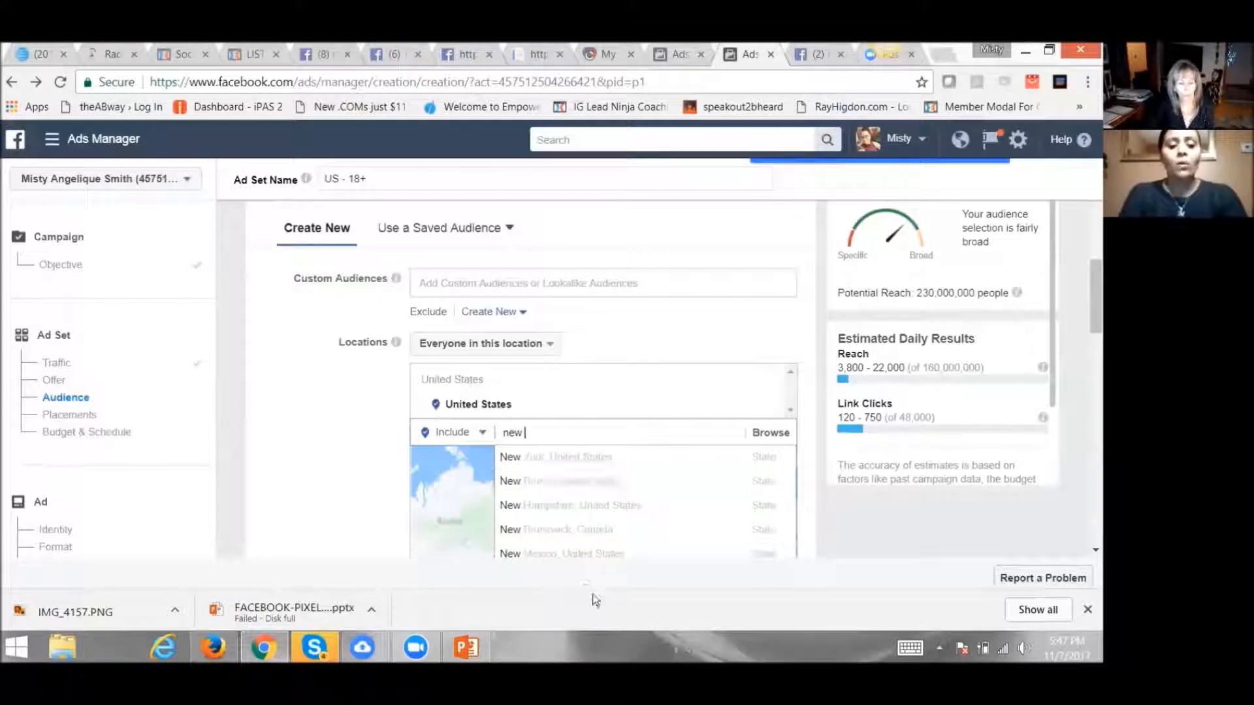
{"action": "type", "text": "ea"}
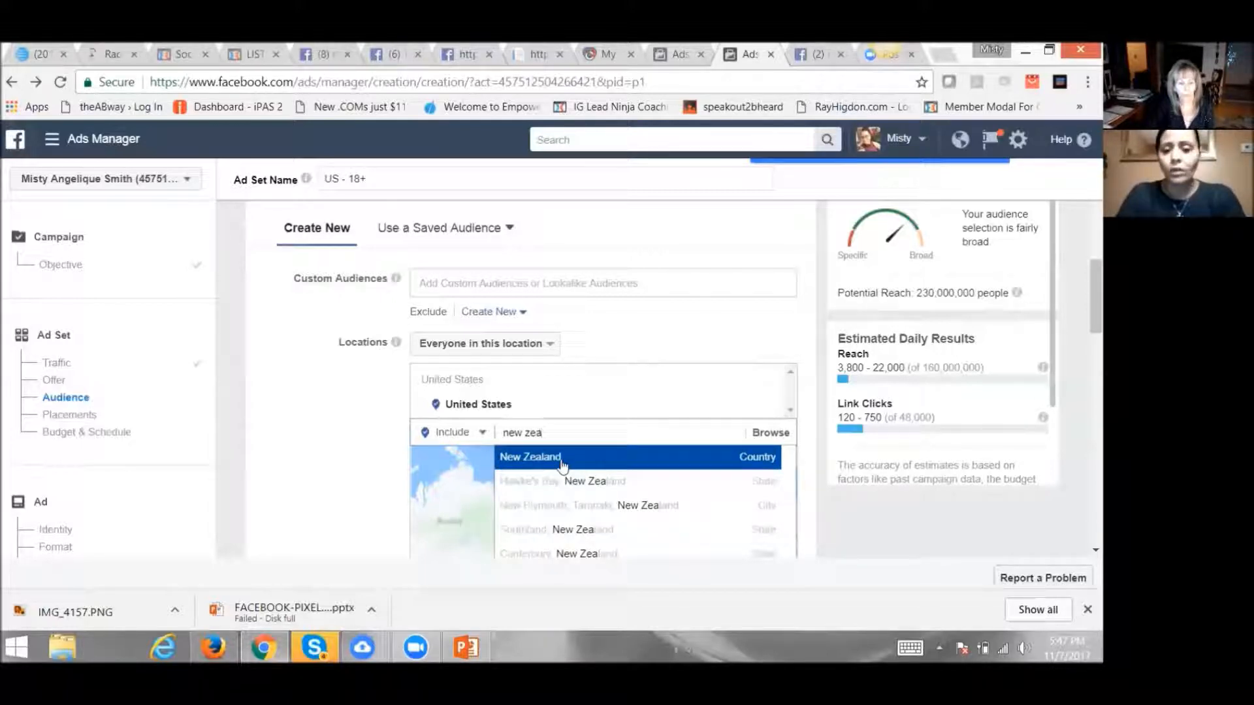
{"action": "left_click", "coordinate": [560, 461]}
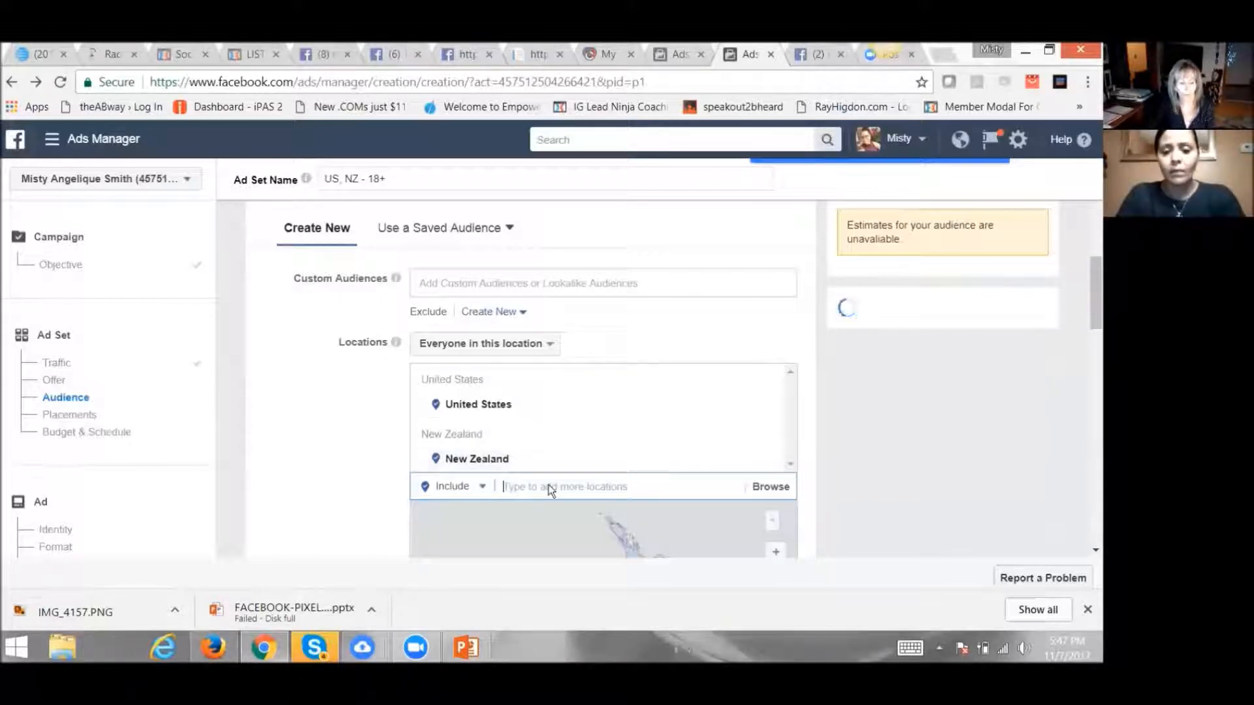
{"action": "type", "text": "can"}
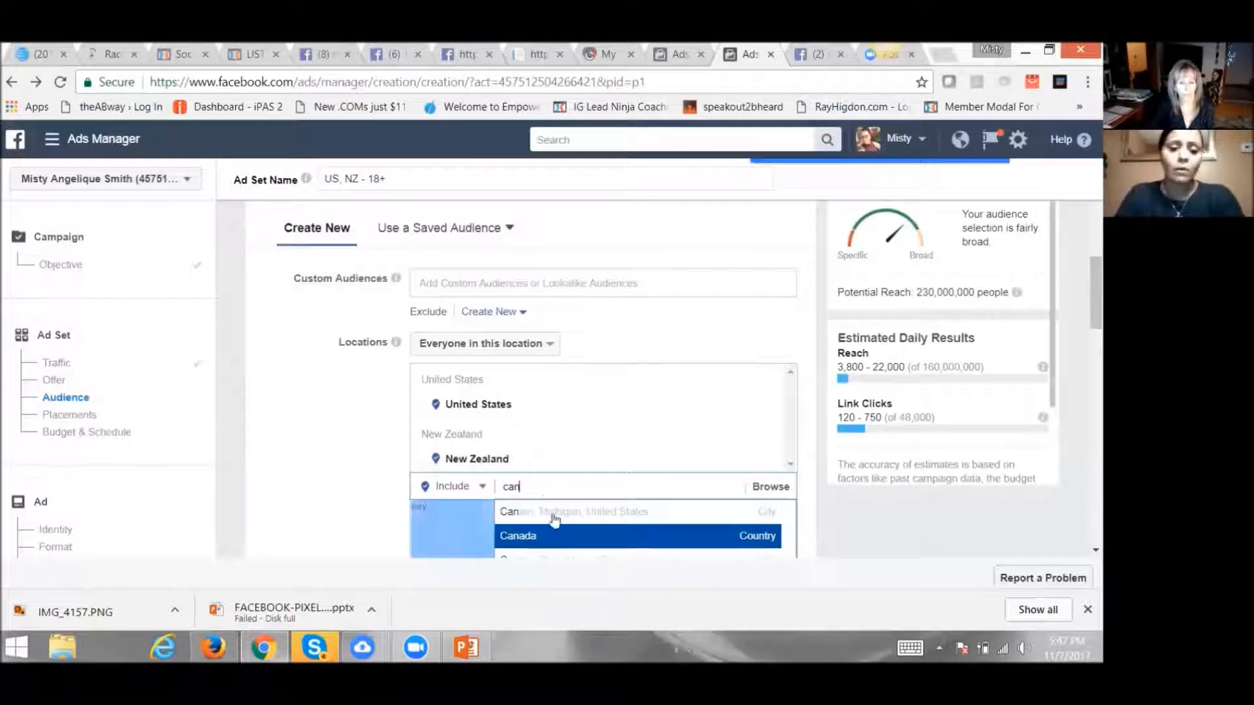
{"action": "left_click", "coordinate": [559, 538]}
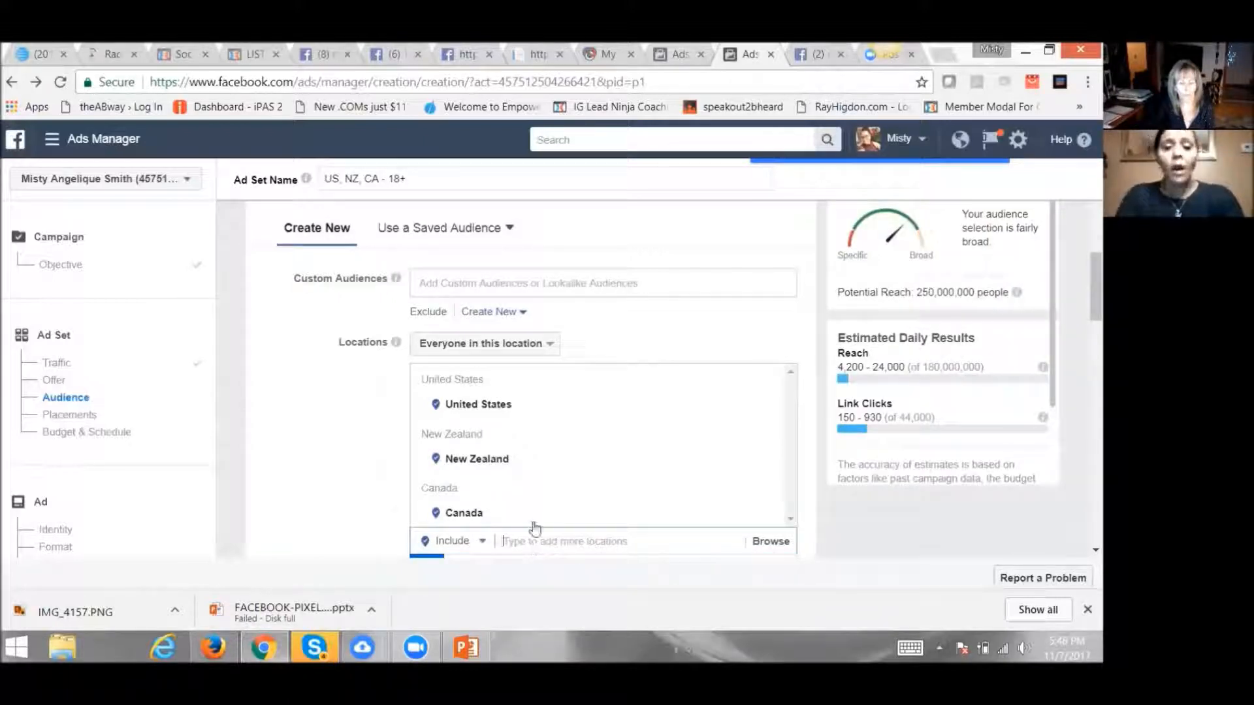
Step: Include Australia and the United Kingdom in the audience locations as well
{"action": "scroll", "coordinate": [533, 522], "scroll_direction": "down", "scroll_amount": 2}
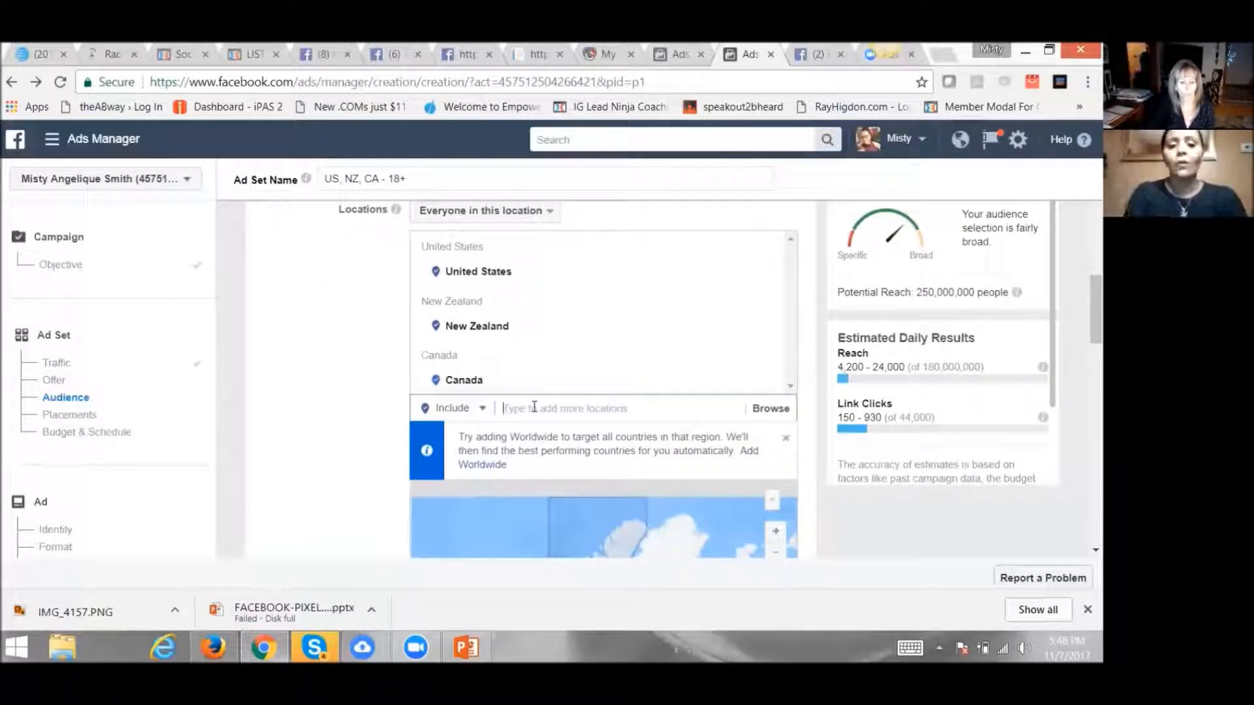
{"action": "type", "text": "aus"}
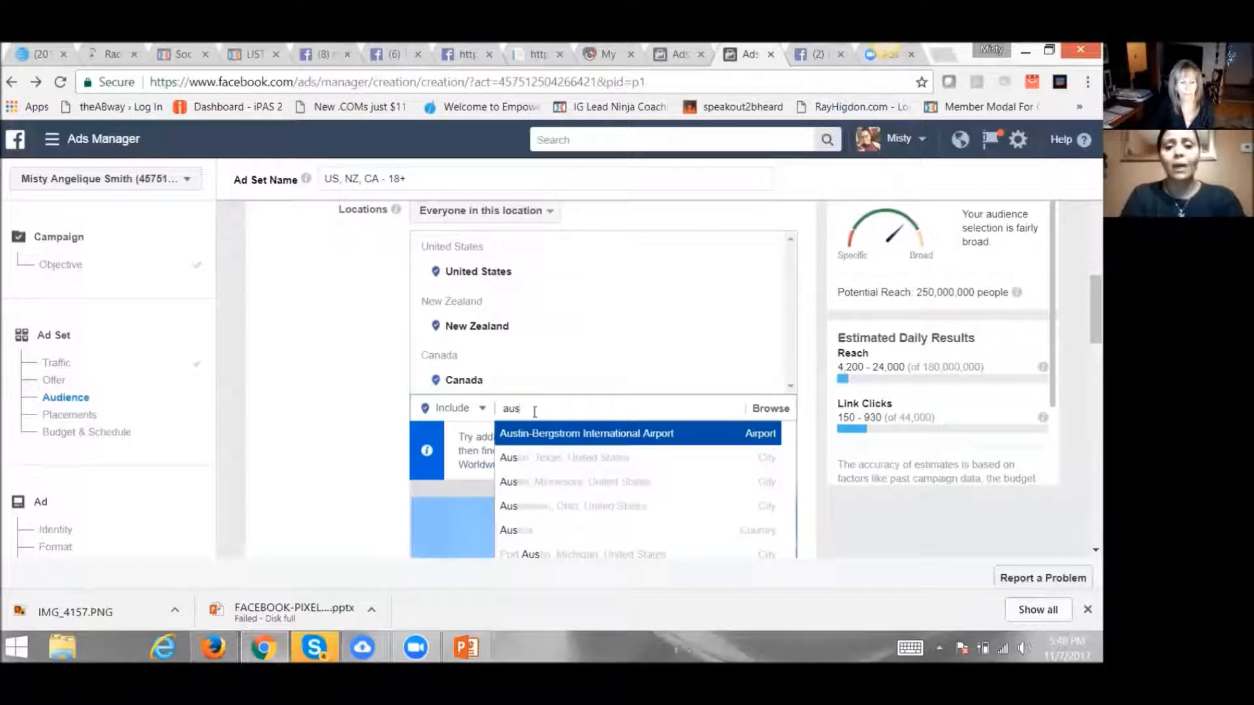
{"action": "type", "text": "t"}
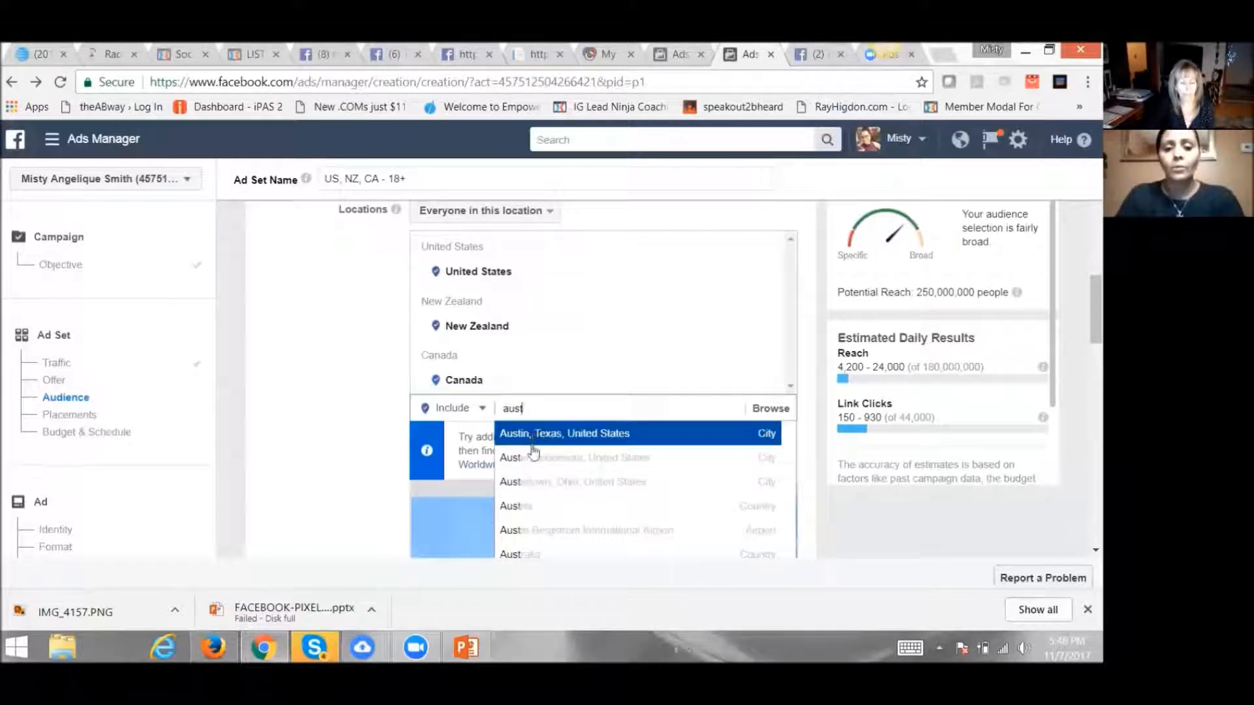
{"action": "left_click", "coordinate": [543, 556]}
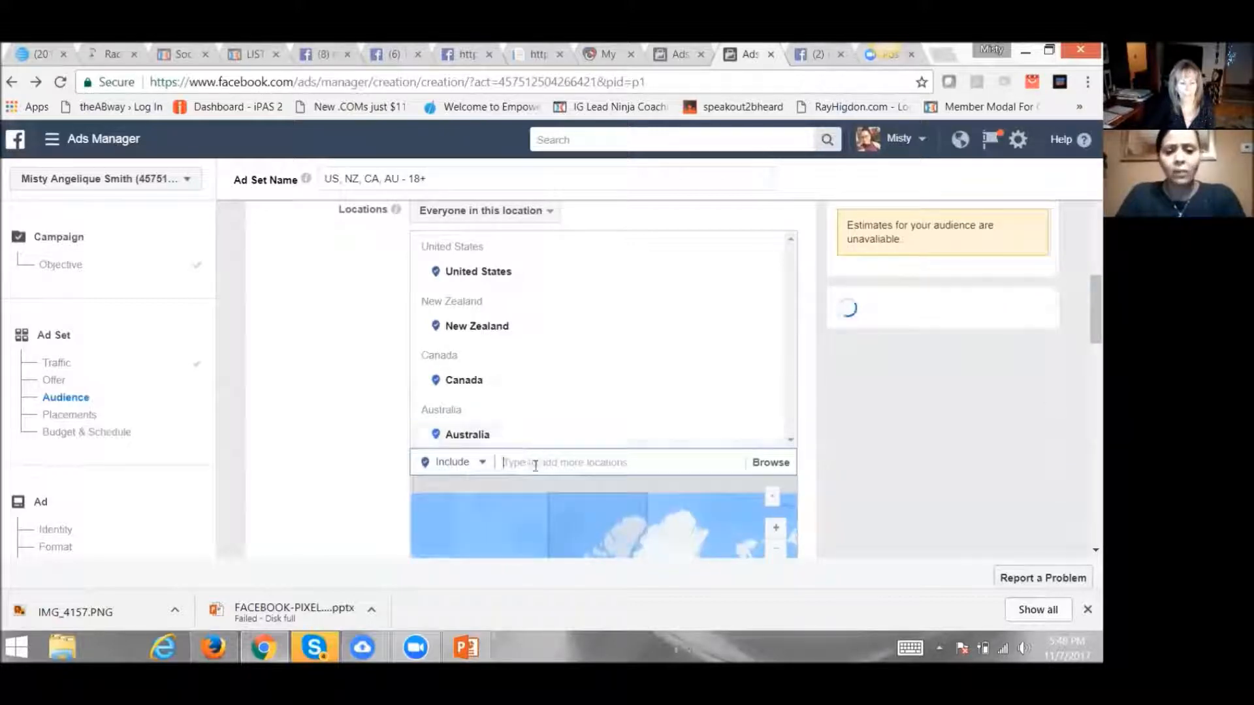
{"action": "type", "text": "unite"}
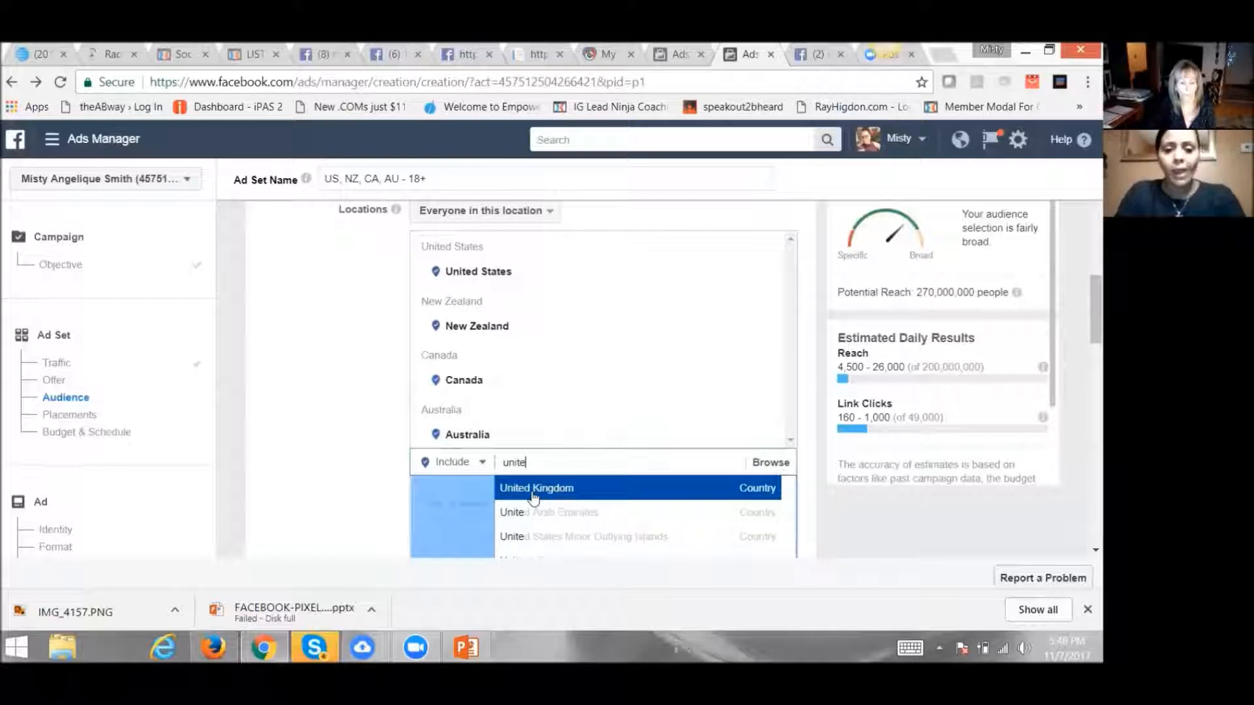
{"action": "left_click", "coordinate": [535, 493]}
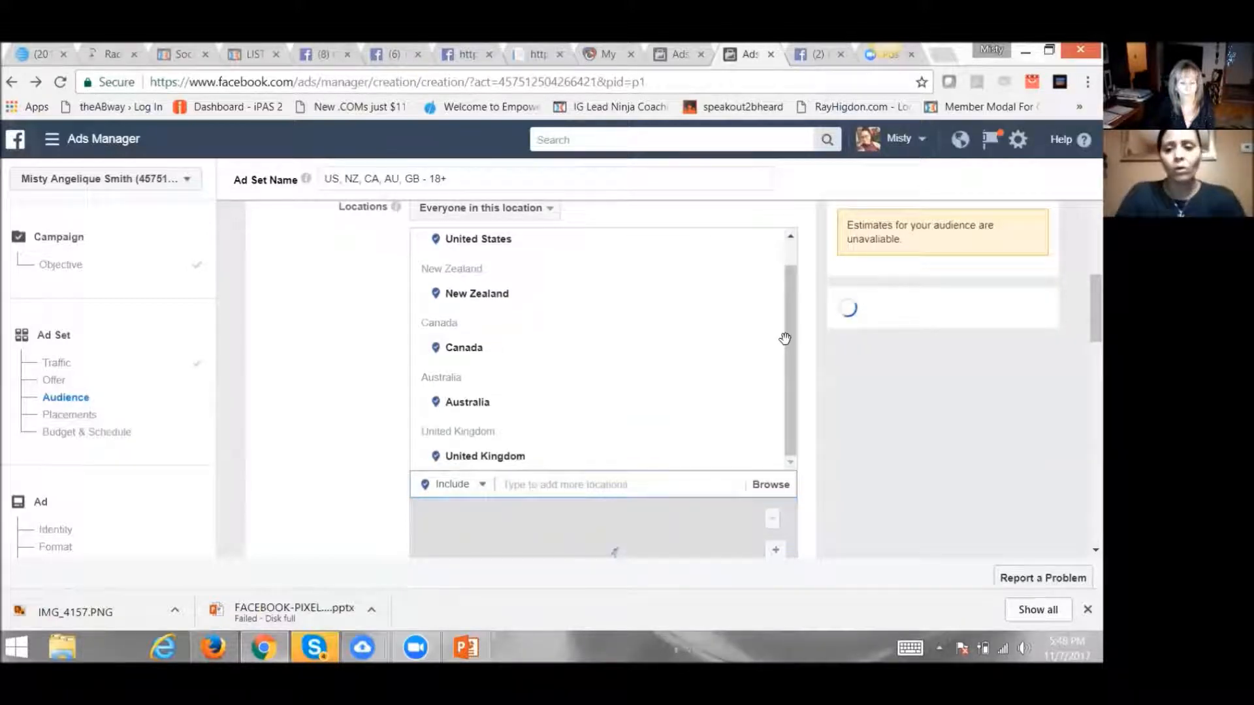
Step: Set the audience's minimum age to 21
{"action": "scroll", "coordinate": [785, 338], "scroll_direction": "down", "scroll_amount": 1}
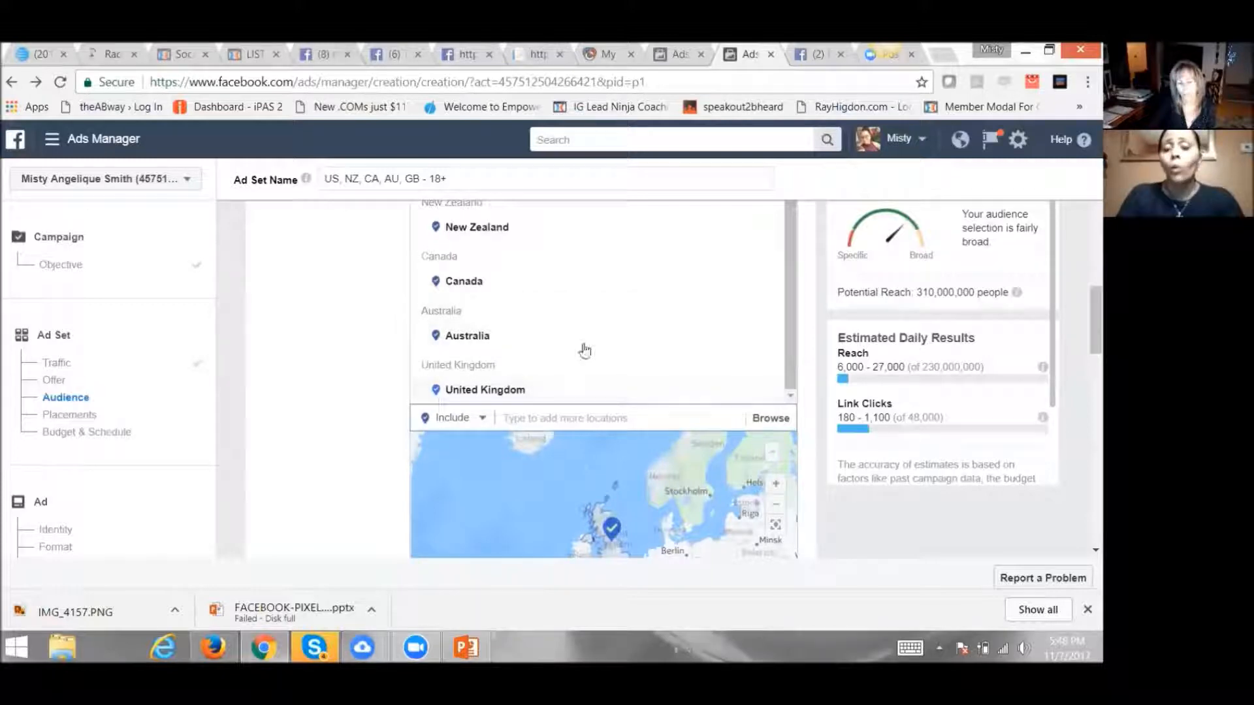
{"action": "scroll", "coordinate": [584, 351], "scroll_direction": "down", "scroll_amount": 5}
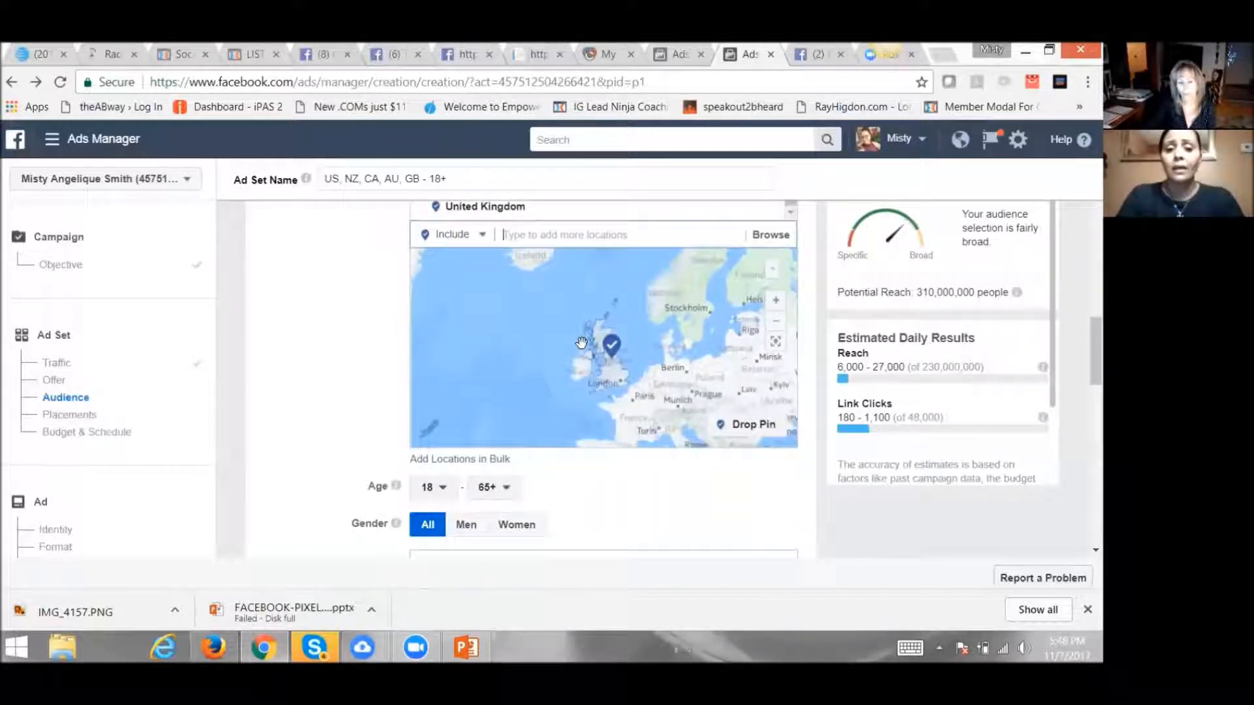
{"action": "left_click", "coordinate": [443, 489]}
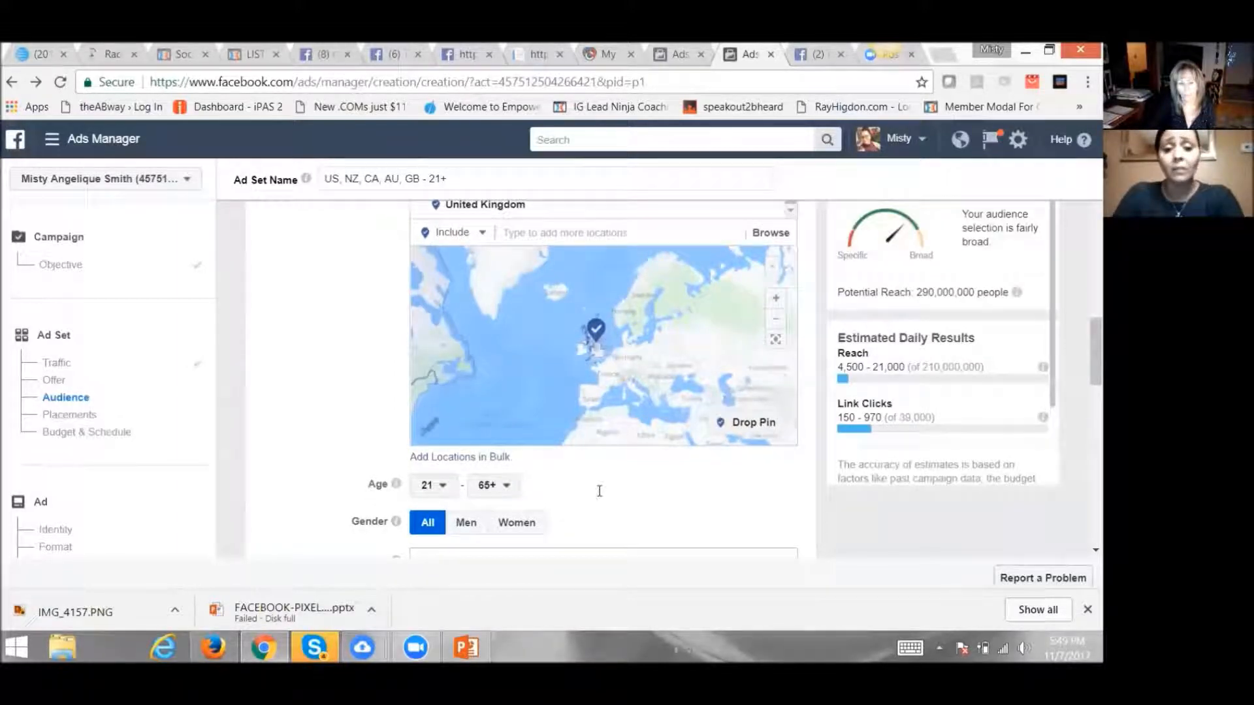
Step: Restrict the audience's language to English (All)
{"action": "scroll", "coordinate": [587, 486], "scroll_direction": "down", "scroll_amount": 2}
{"action": "left_click", "coordinate": [508, 435]}
{"action": "type", "text": "engli"}
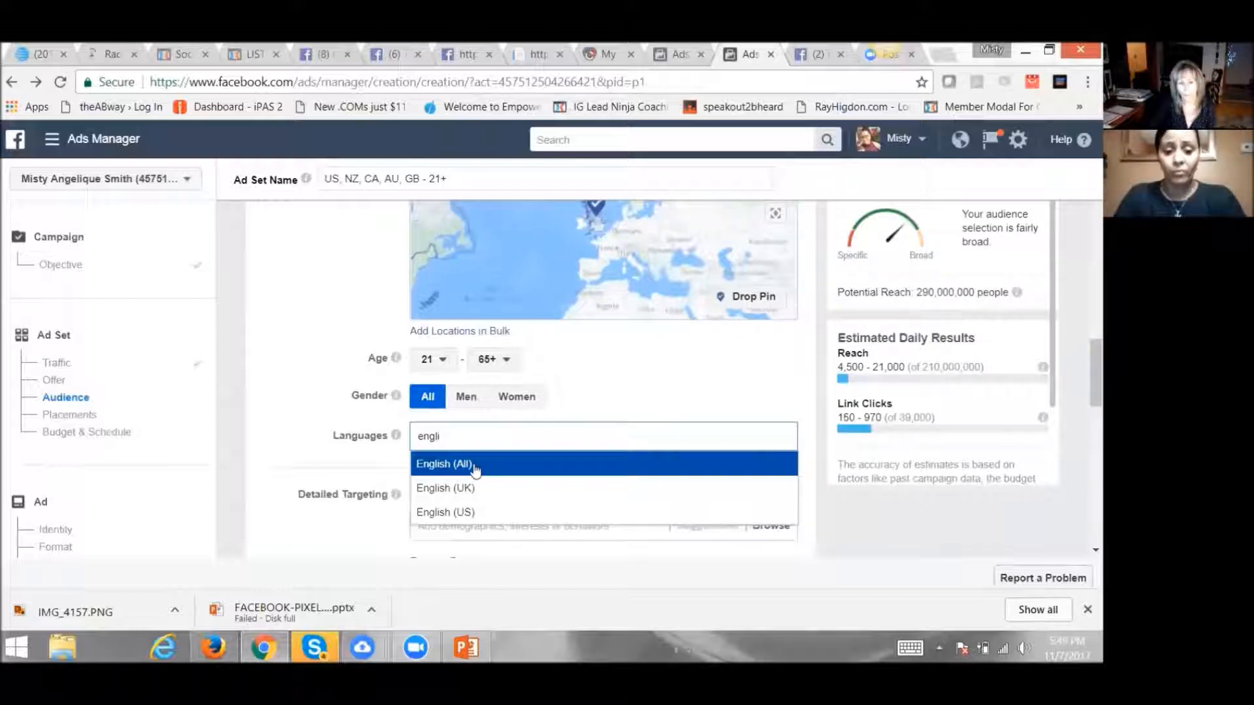
{"action": "left_click", "coordinate": [472, 464]}
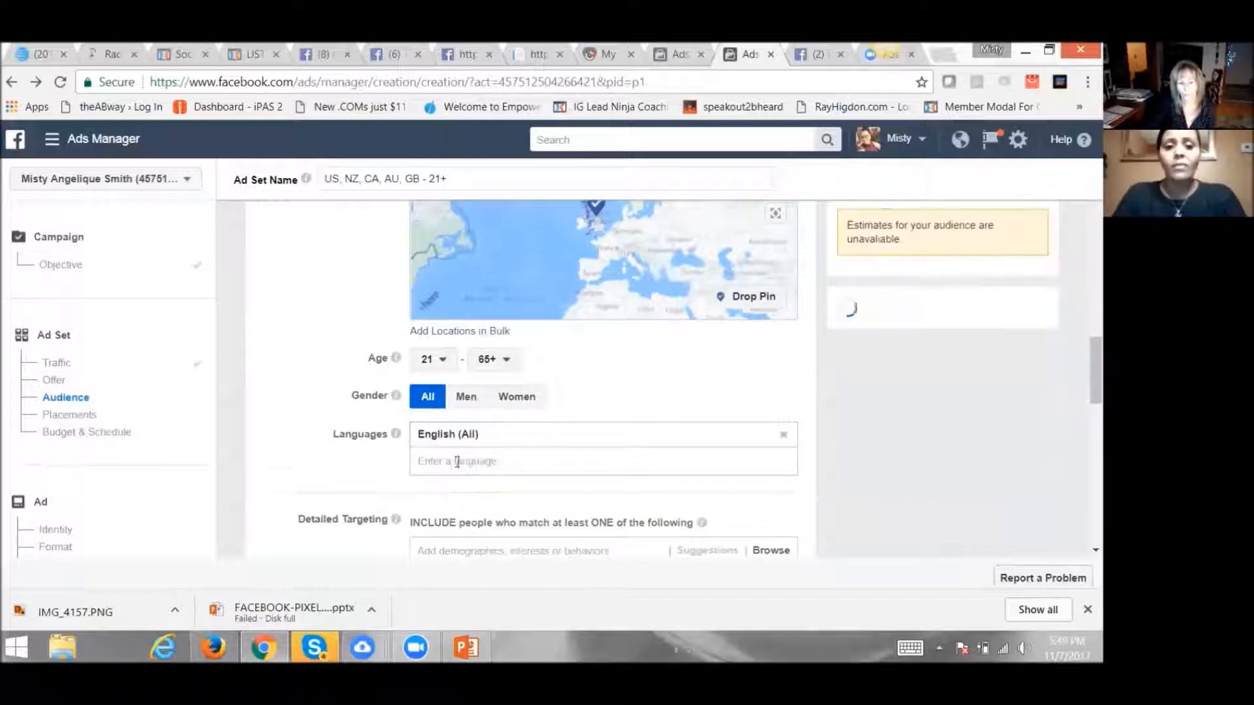
{"action": "scroll", "coordinate": [467, 497], "scroll_direction": "down", "scroll_amount": 2}
{"action": "scroll", "coordinate": [468, 503], "scroll_direction": "down", "scroll_amount": 3}
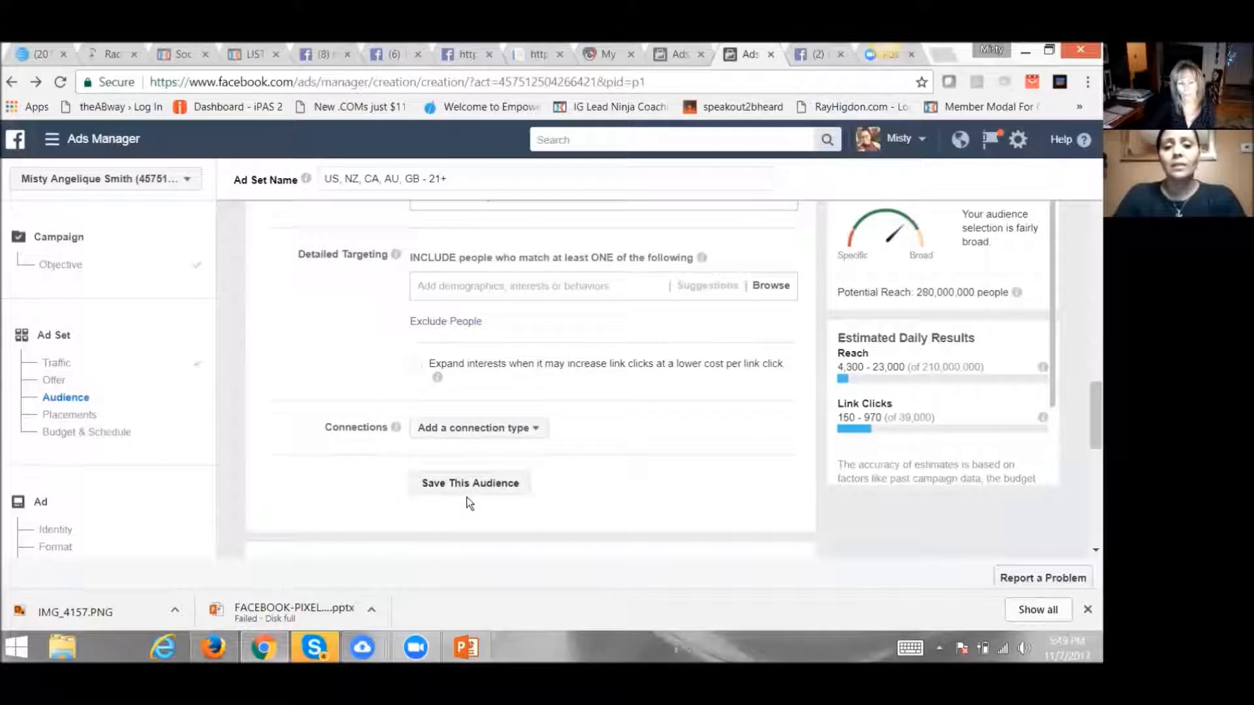
{"action": "scroll", "coordinate": [483, 431], "scroll_direction": "up", "scroll_amount": 5}
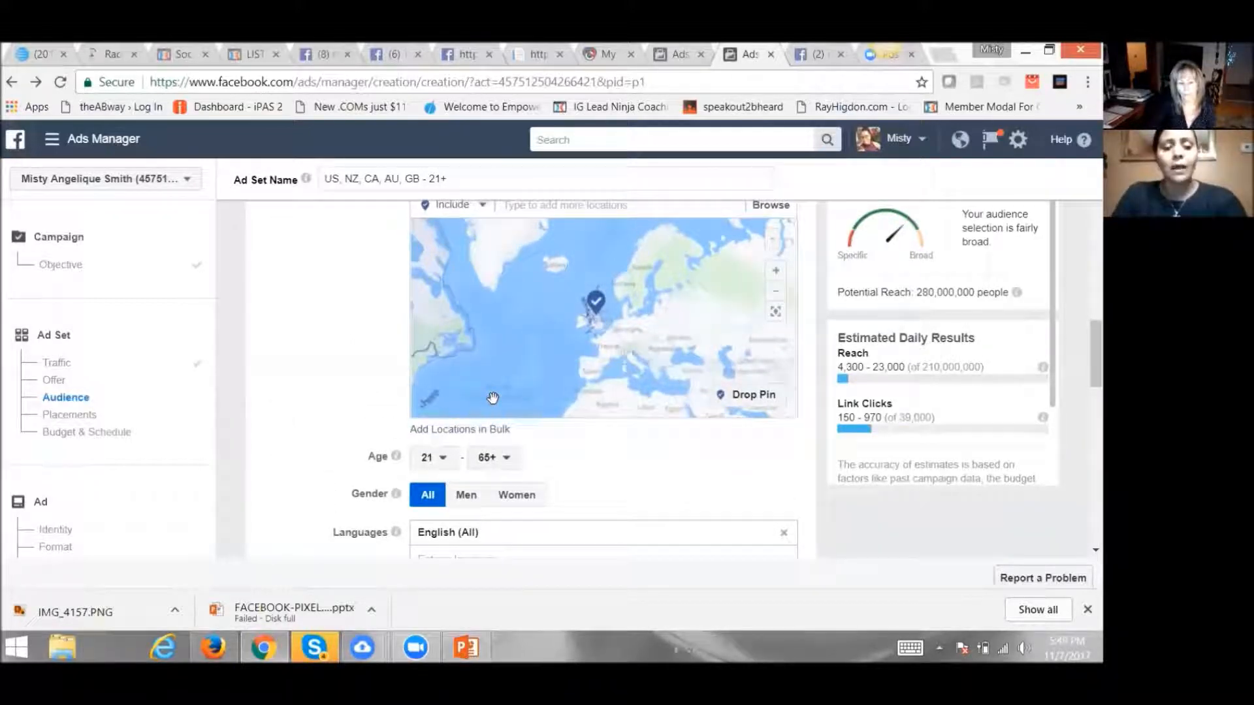
{"action": "scroll", "coordinate": [493, 397], "scroll_direction": "down", "scroll_amount": 1}
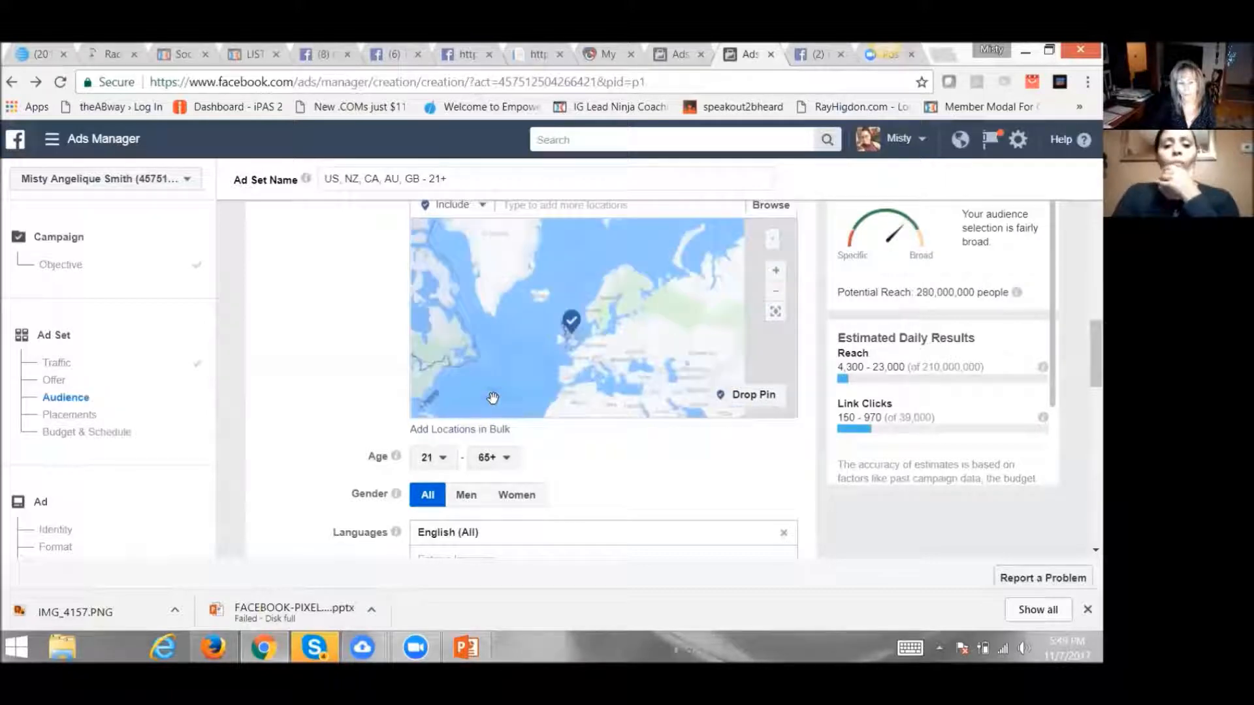
{"action": "scroll", "coordinate": [493, 398], "scroll_direction": "up", "scroll_amount": 1}
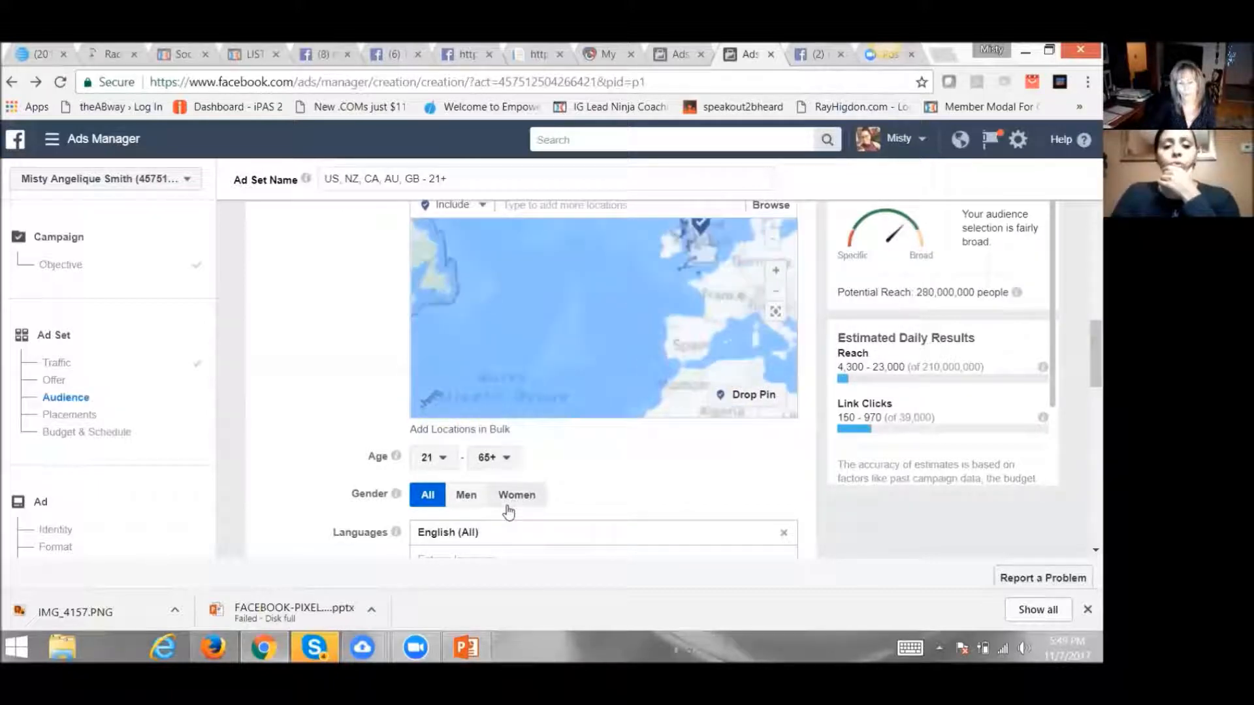
Step: Add Jim Rohn as an included interest in the audience's detailed targeting
{"action": "scroll", "coordinate": [594, 516], "scroll_direction": "down", "scroll_amount": 2}
{"action": "scroll", "coordinate": [594, 515], "scroll_direction": "down", "scroll_amount": 2}
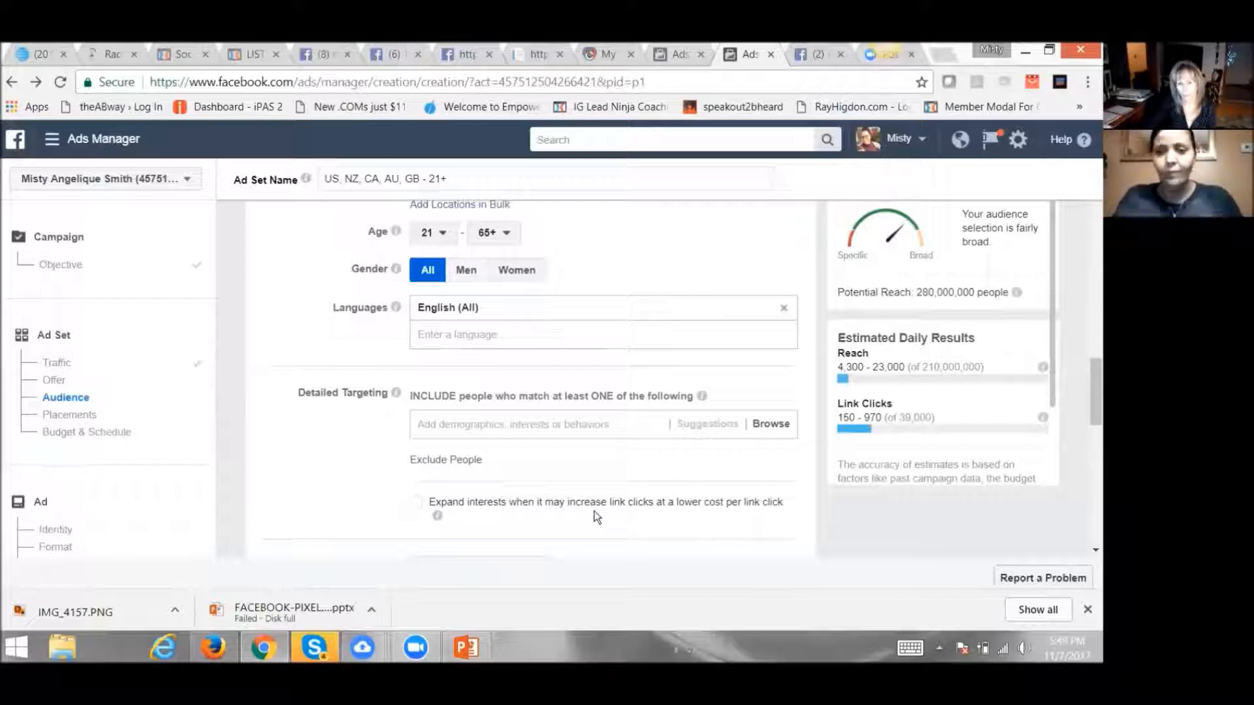
{"action": "left_click", "coordinate": [444, 426]}
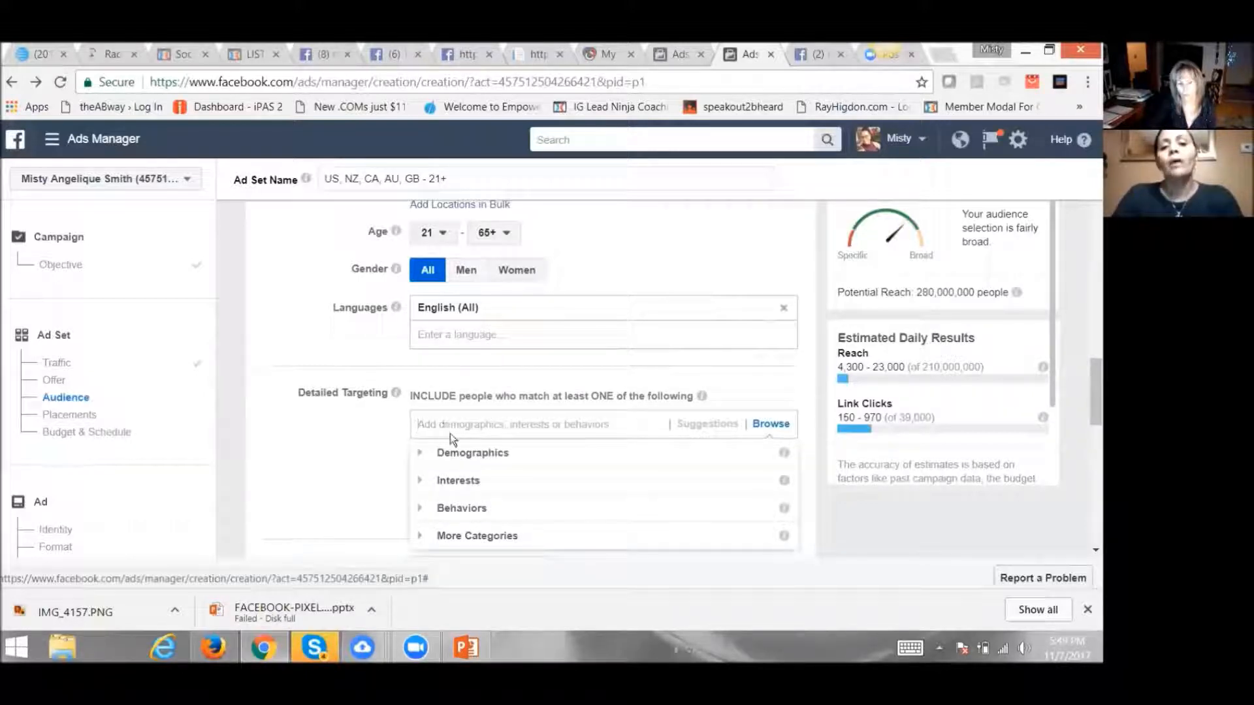
{"action": "type", "text": "jim"}
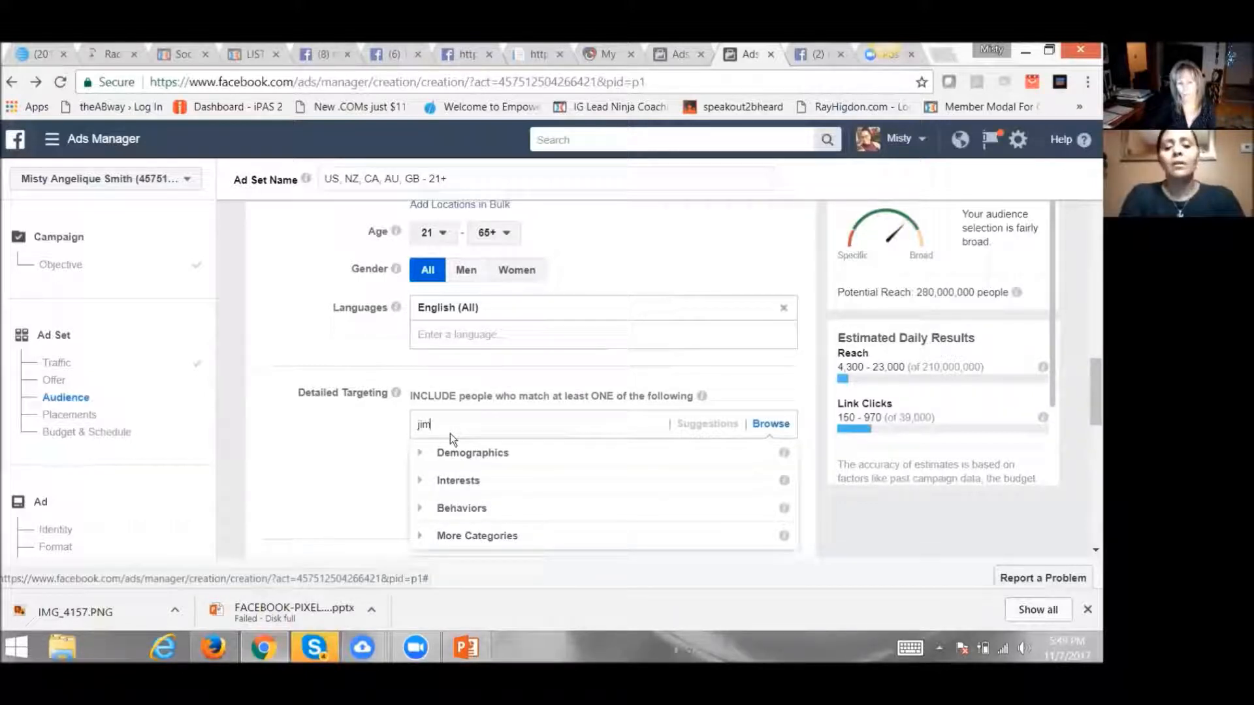
{"action": "key", "text": "BackSpace"}
{"action": "key", "text": "BackSpace"}
{"action": "key", "text": "BackSpace"}
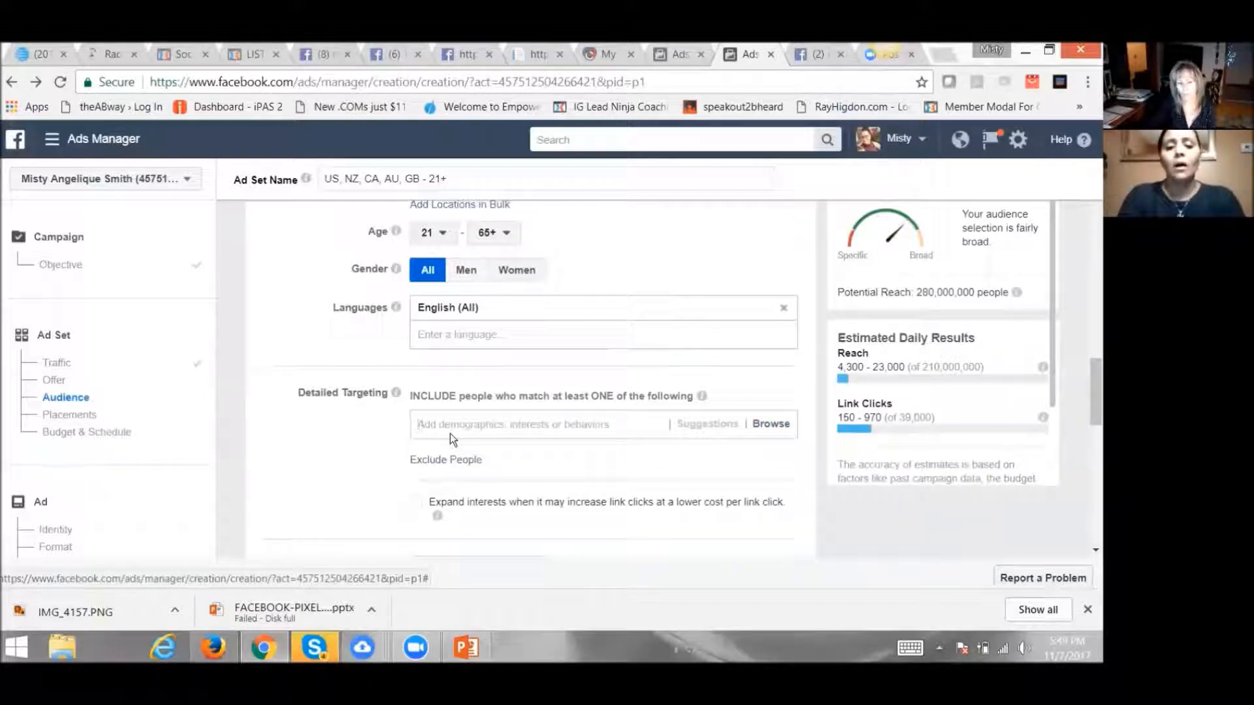
{"action": "type", "text": "jim"}
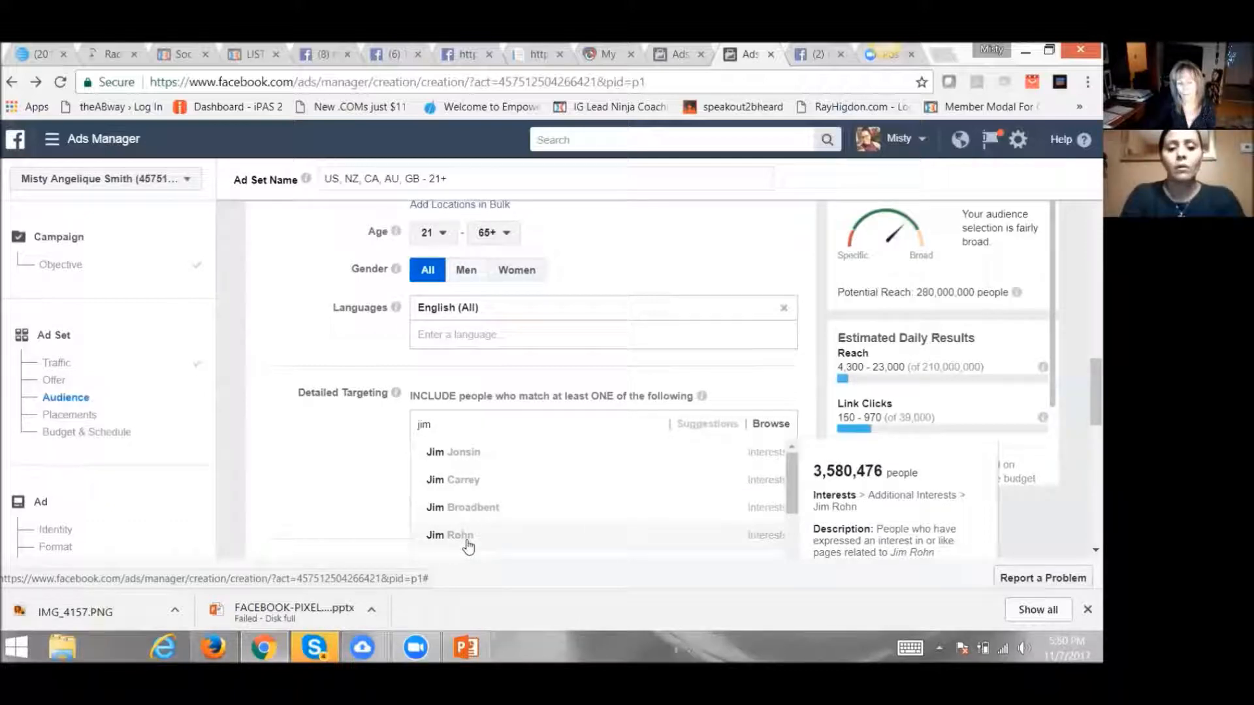
{"action": "left_click", "coordinate": [467, 535]}
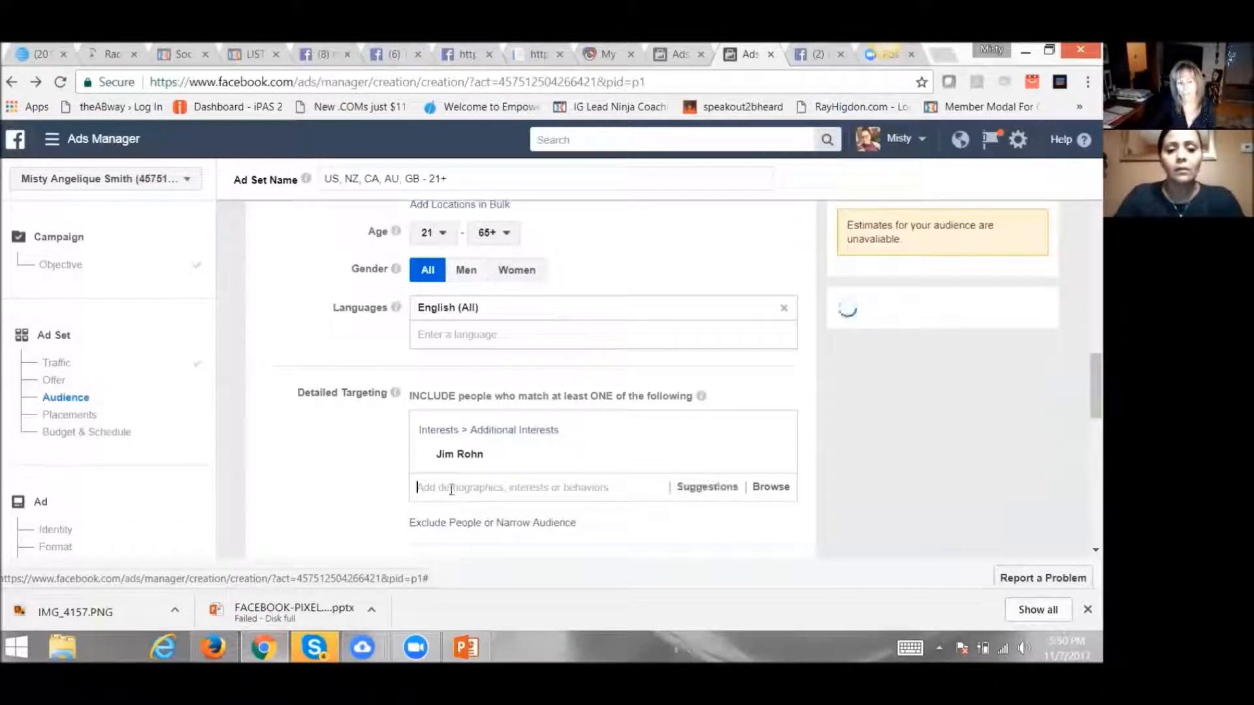
Step: Include the les brown interest in the detailed targeting
{"action": "type", "text": "les"}
{"action": "type", "text": " bi"}
{"action": "key", "text": "BackSpace"}
{"action": "type", "text": "r"}
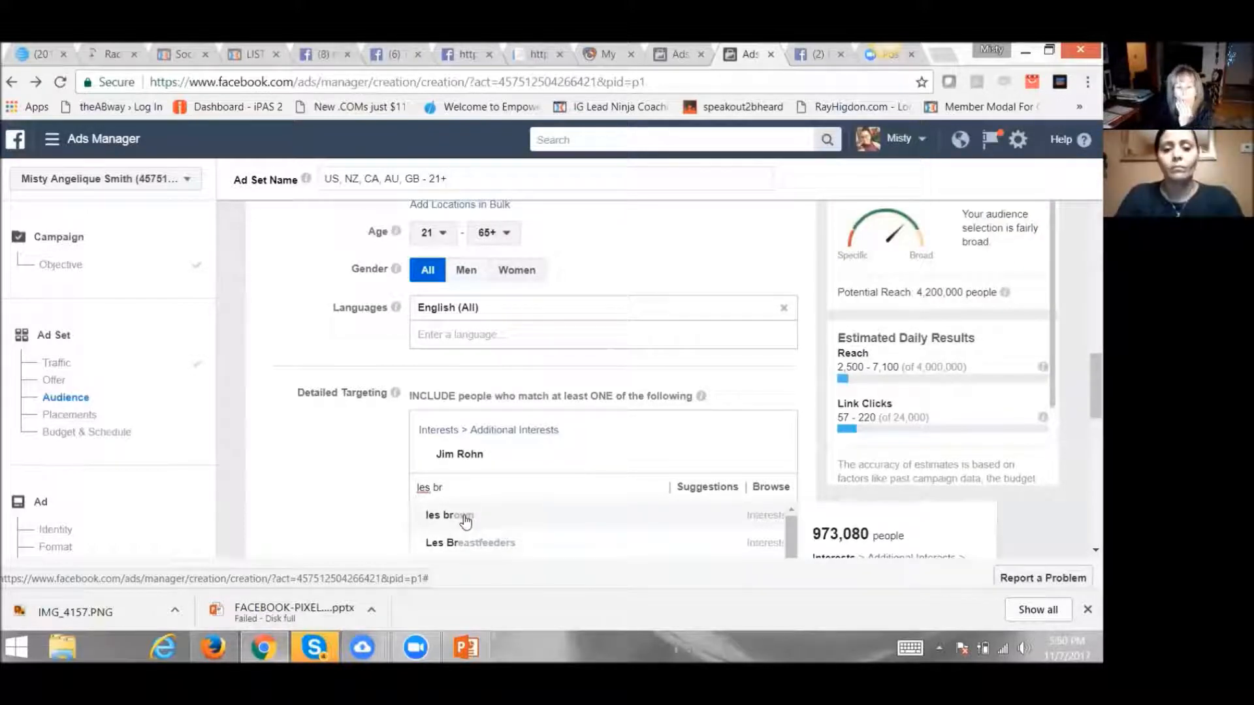
{"action": "left_click", "coordinate": [465, 521]}
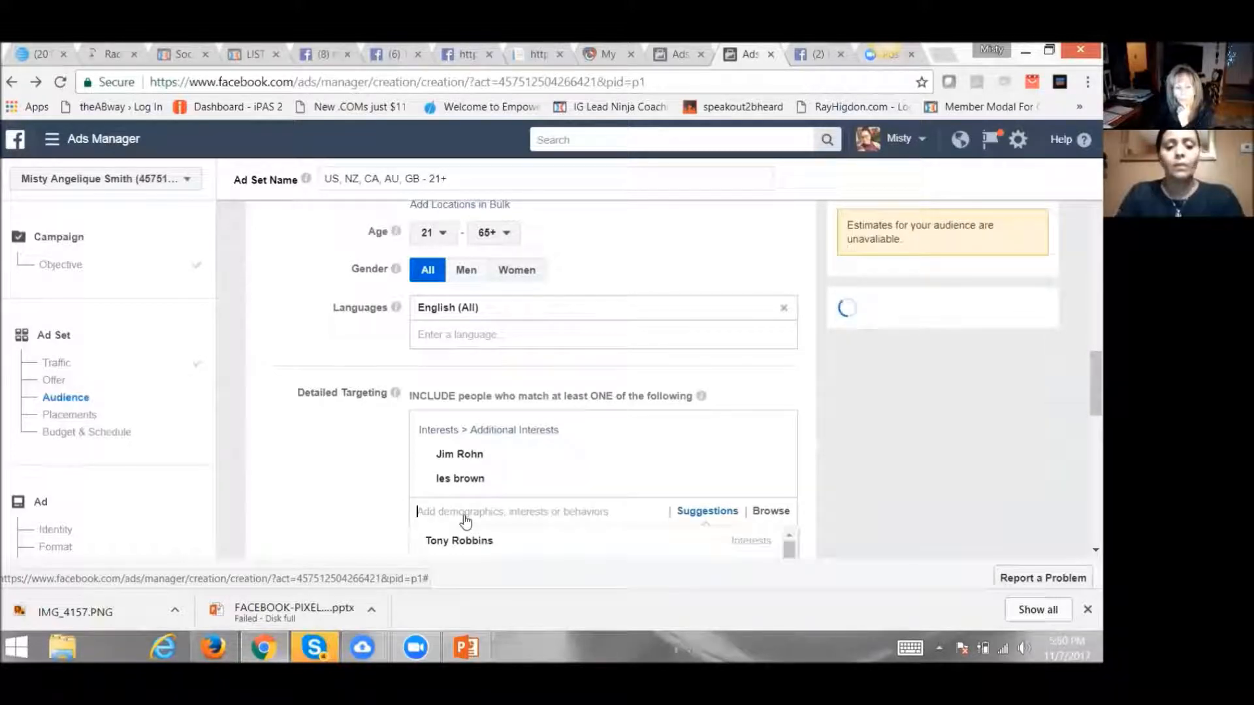
Step: Add the Steve Harvey and Joyce Meyer interests to the detailed targeting
{"action": "type", "text": "steve"}
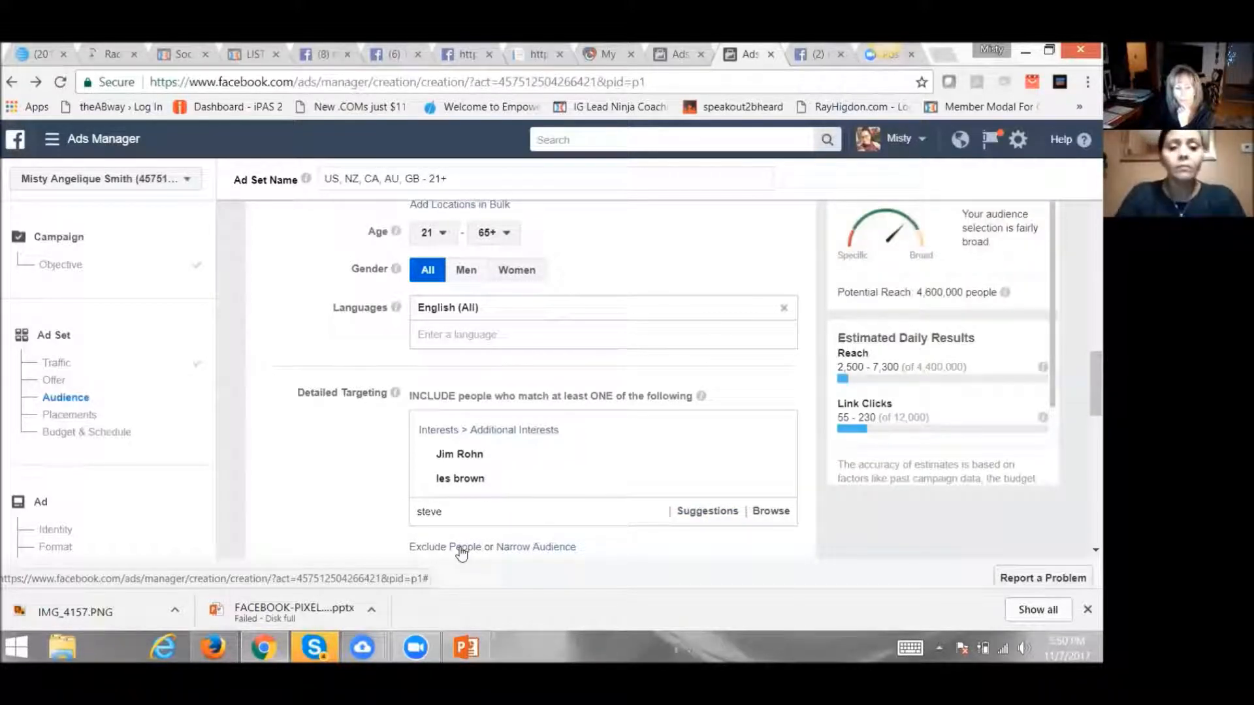
{"action": "scroll", "coordinate": [463, 516], "scroll_direction": "down", "scroll_amount": 1}
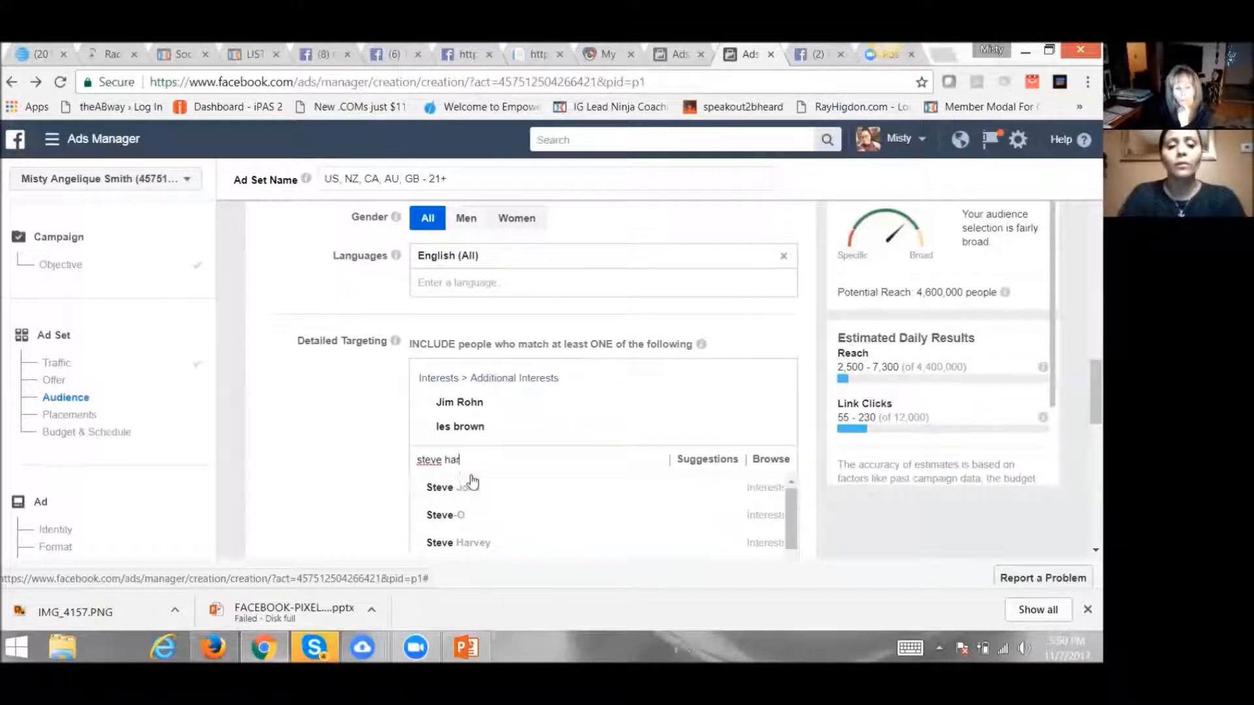
{"action": "type", "text": "r"}
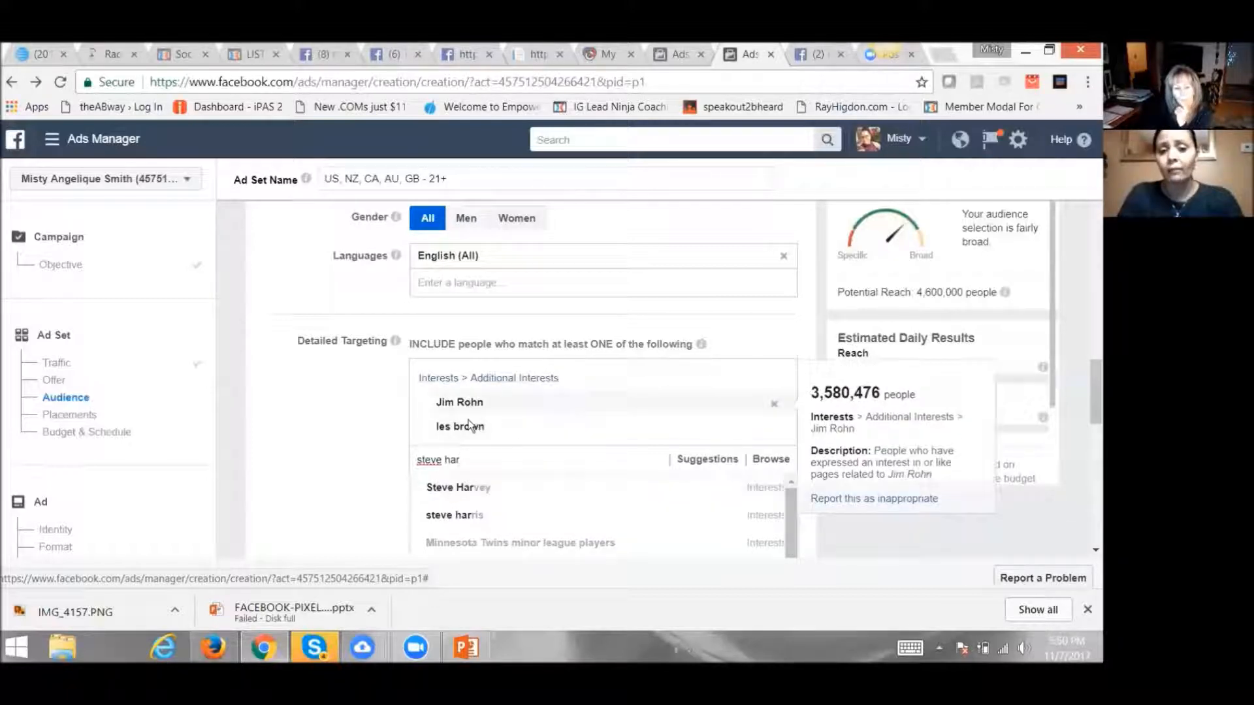
{"action": "left_click", "coordinate": [596, 491]}
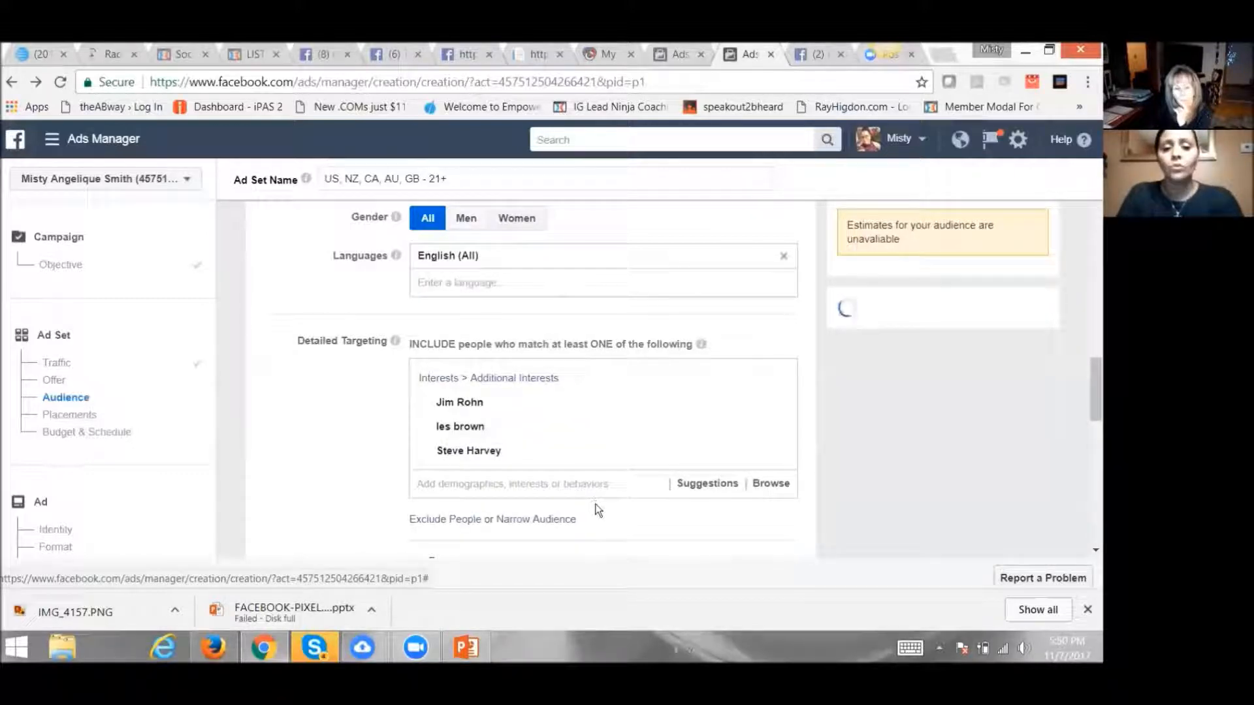
{"action": "scroll", "coordinate": [596, 509], "scroll_direction": "down", "scroll_amount": 1}
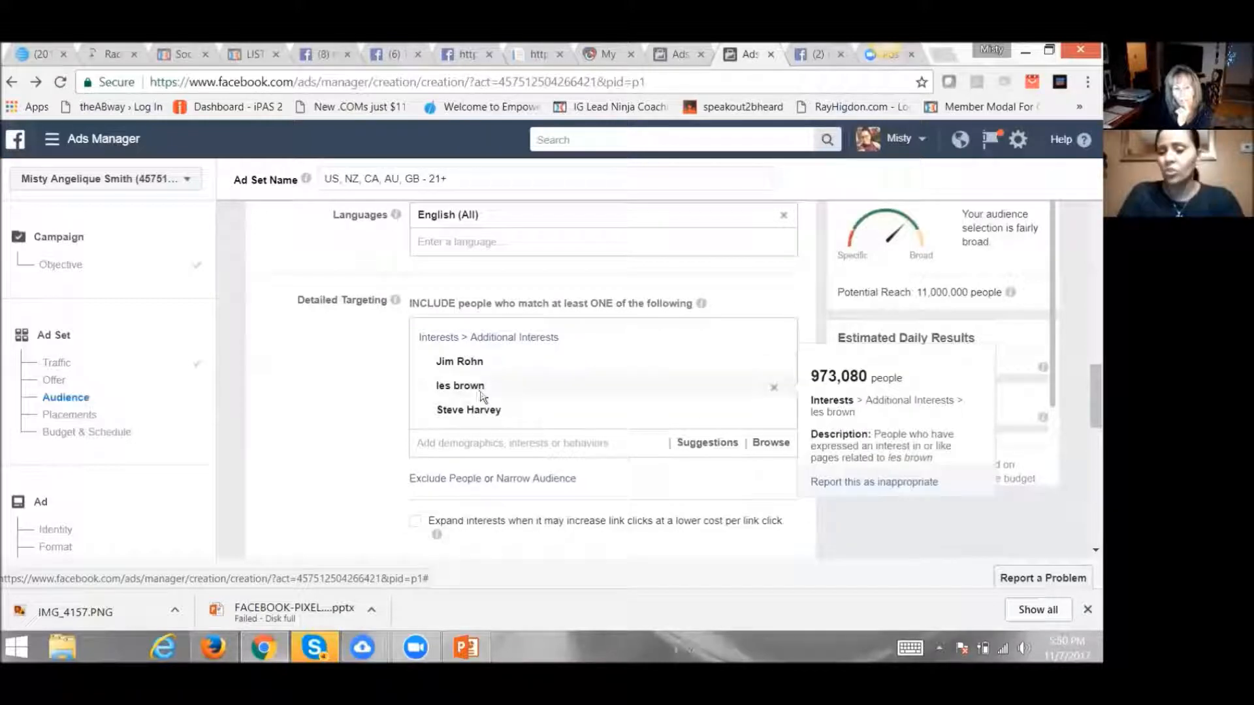
{"action": "type", "text": "joyce"}
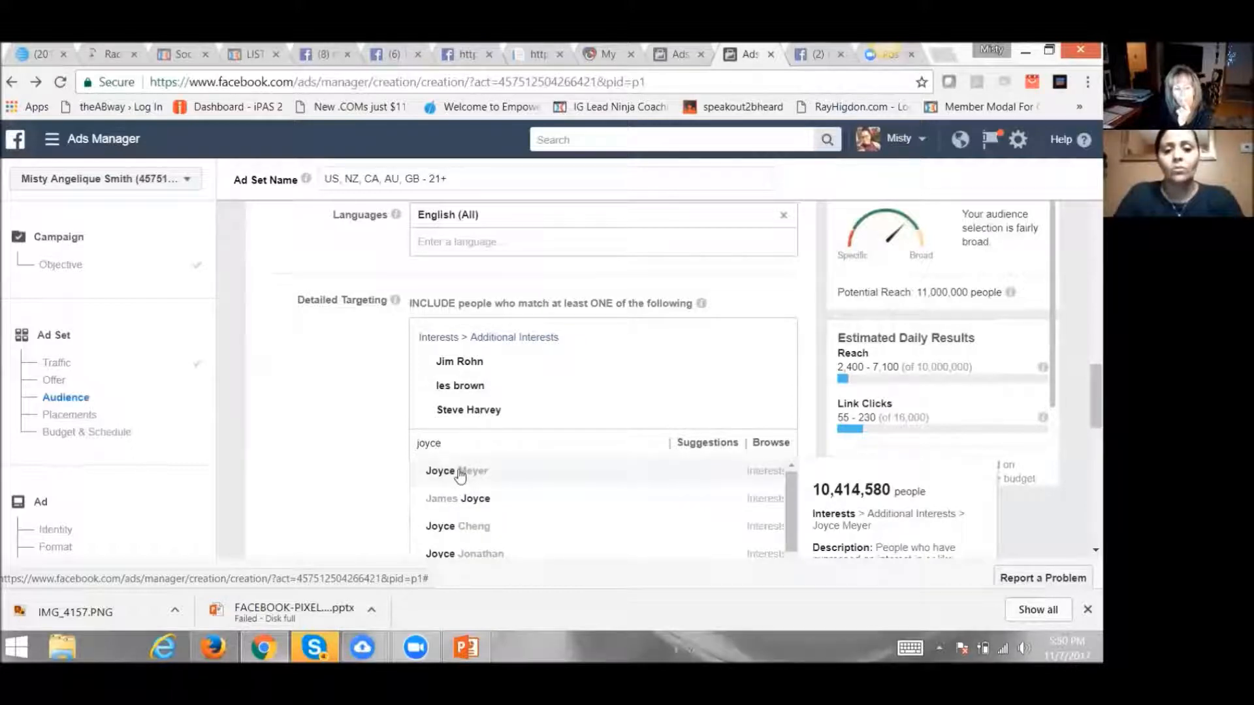
{"action": "left_click", "coordinate": [461, 474]}
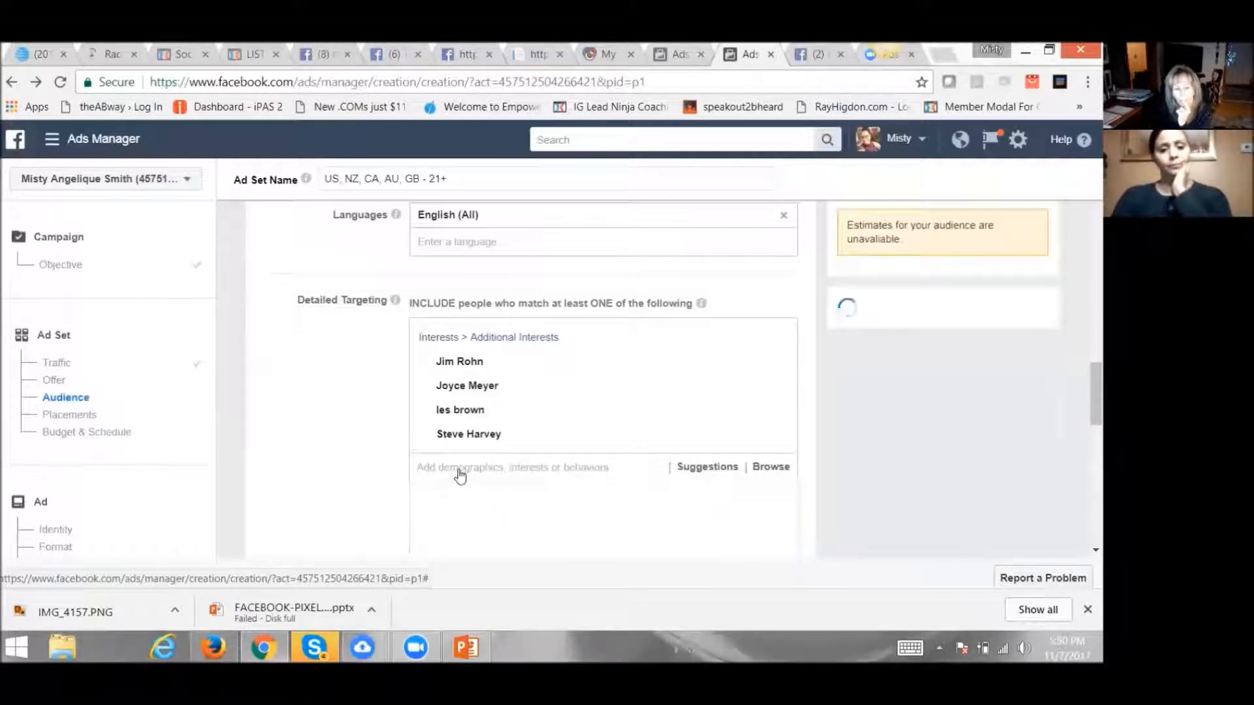
Step: Review the targeted interests, the estimated audience reach and the ad set's connection and placement options
{"action": "scroll", "coordinate": [482, 509], "scroll_direction": "down", "scroll_amount": 4}
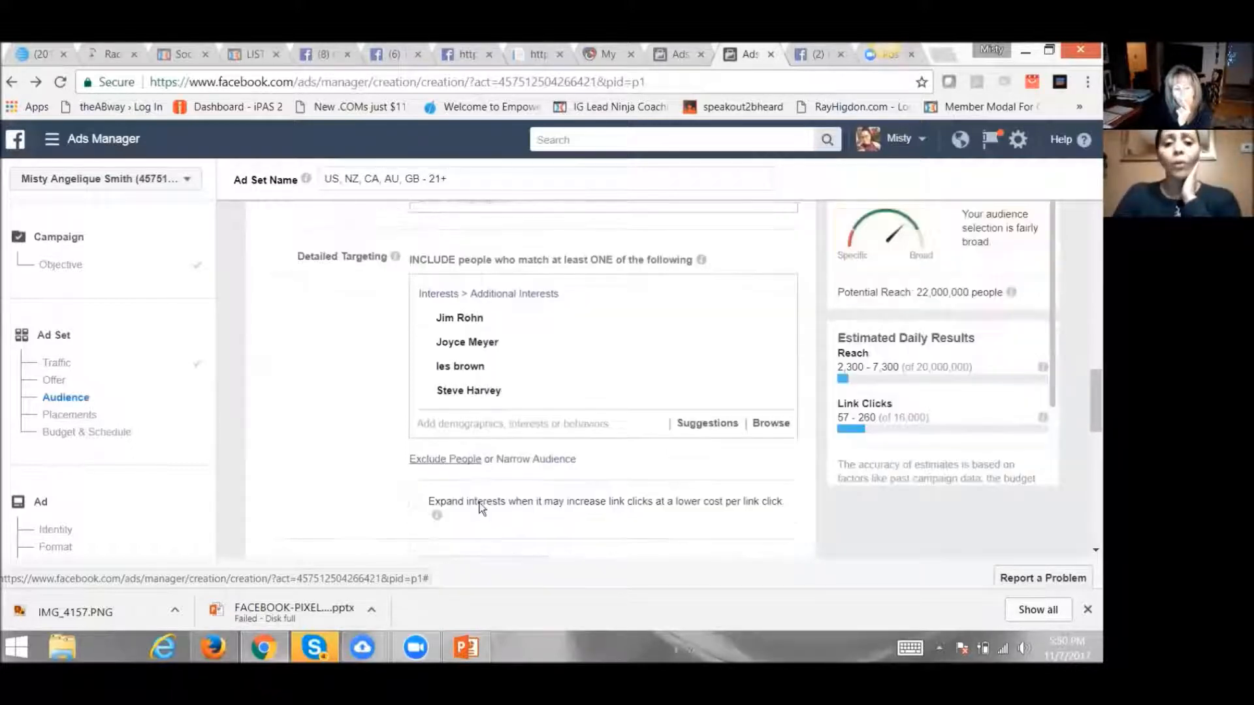
{"action": "scroll", "coordinate": [481, 509], "scroll_direction": "up", "scroll_amount": 2}
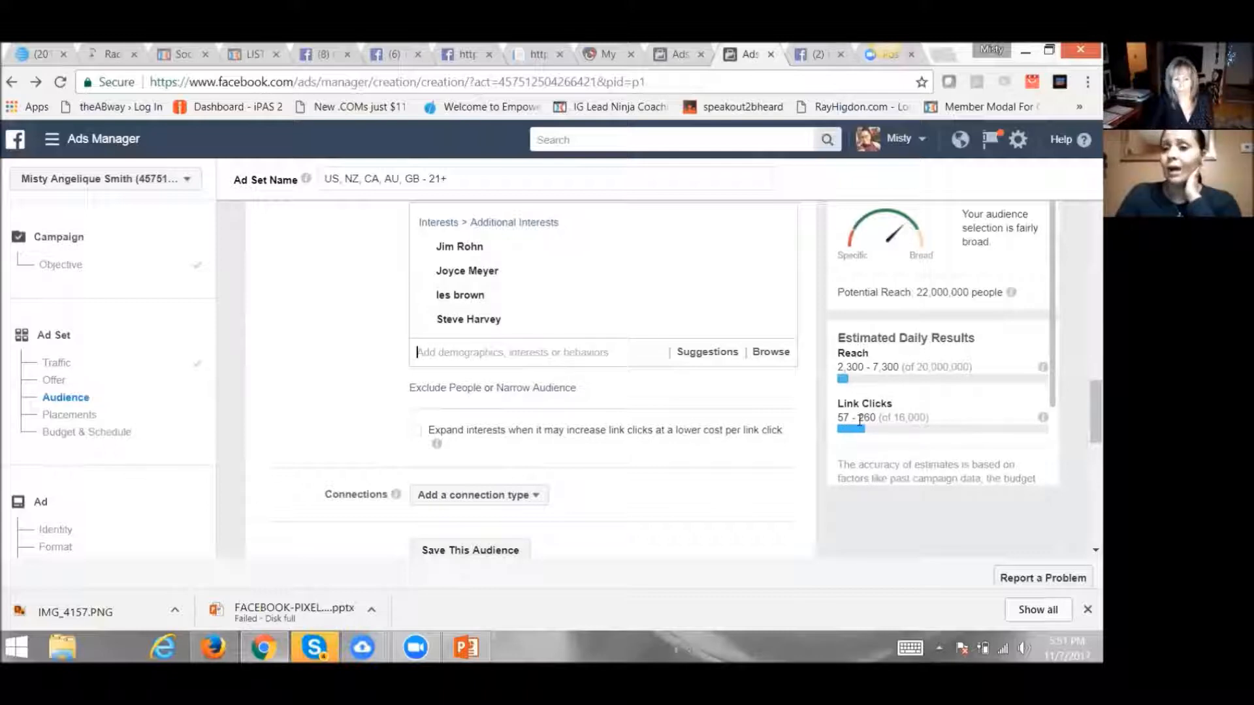
{"action": "scroll", "coordinate": [715, 331], "scroll_direction": "up", "scroll_amount": 2}
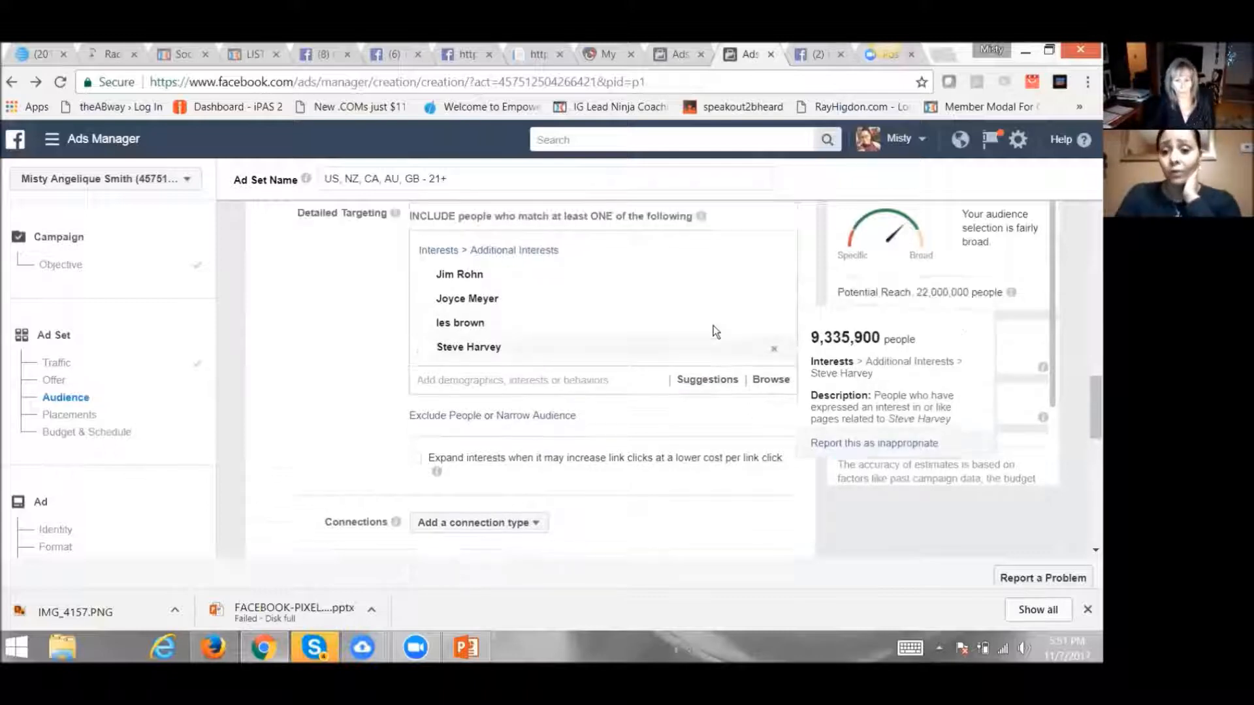
{"action": "scroll", "coordinate": [715, 331], "scroll_direction": "up", "scroll_amount": 5}
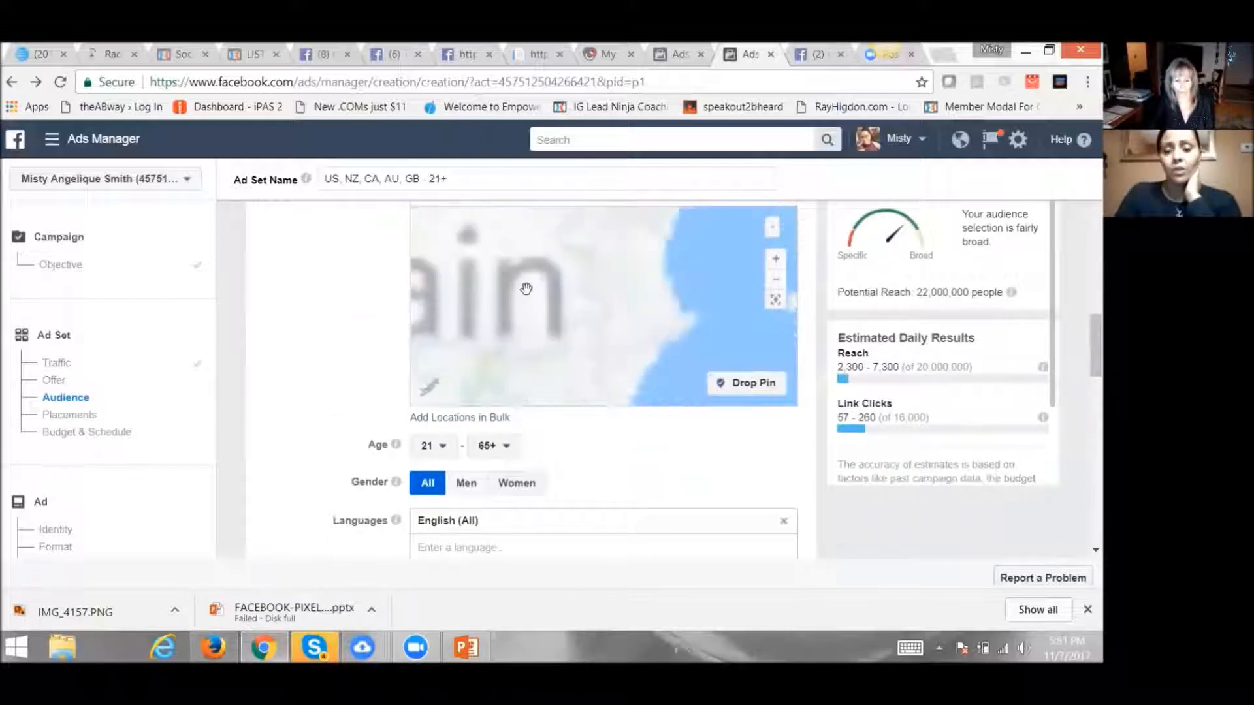
{"action": "scroll", "coordinate": [476, 380], "scroll_direction": "down", "scroll_amount": 5}
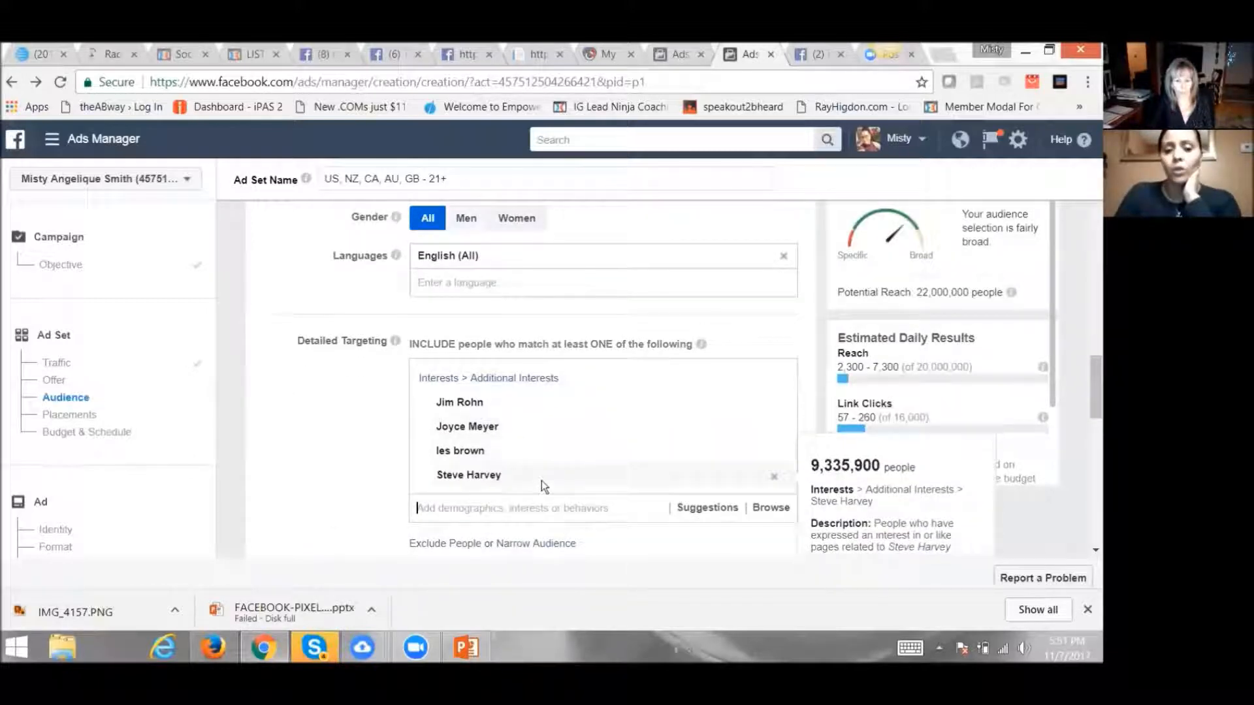
{"action": "scroll", "coordinate": [542, 481], "scroll_direction": "down", "scroll_amount": 4}
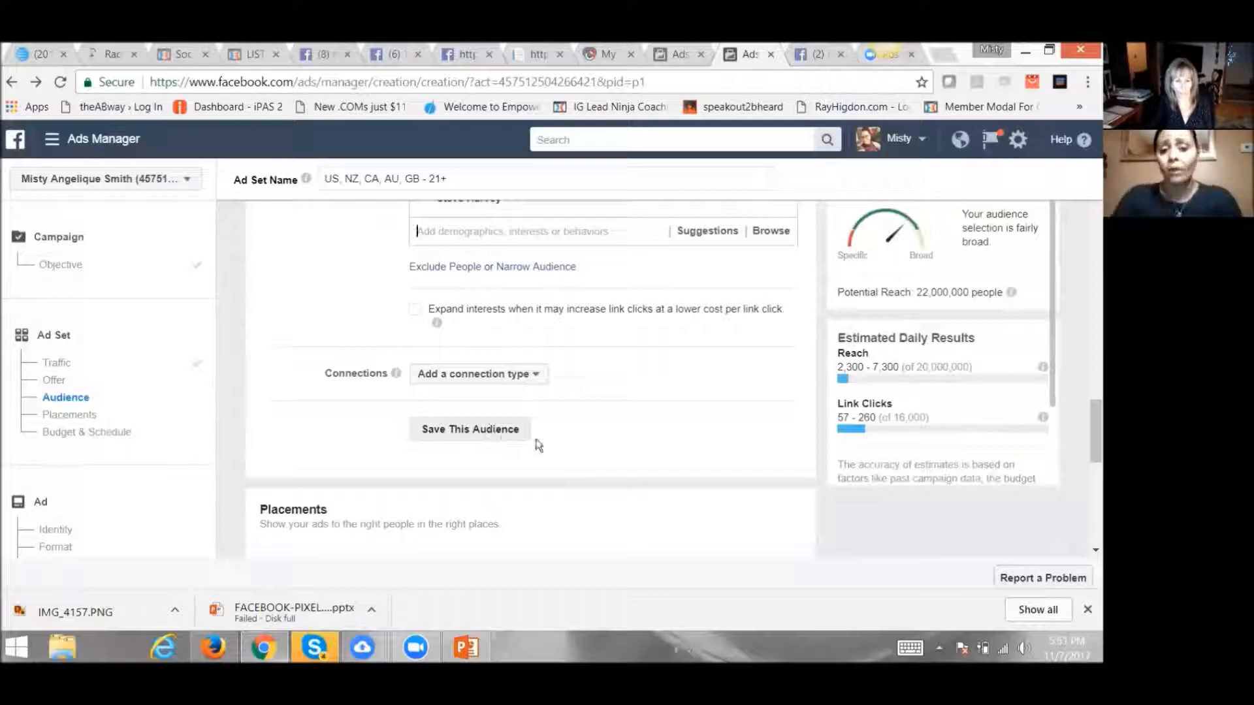
{"action": "scroll", "coordinate": [575, 460], "scroll_direction": "down", "scroll_amount": 3}
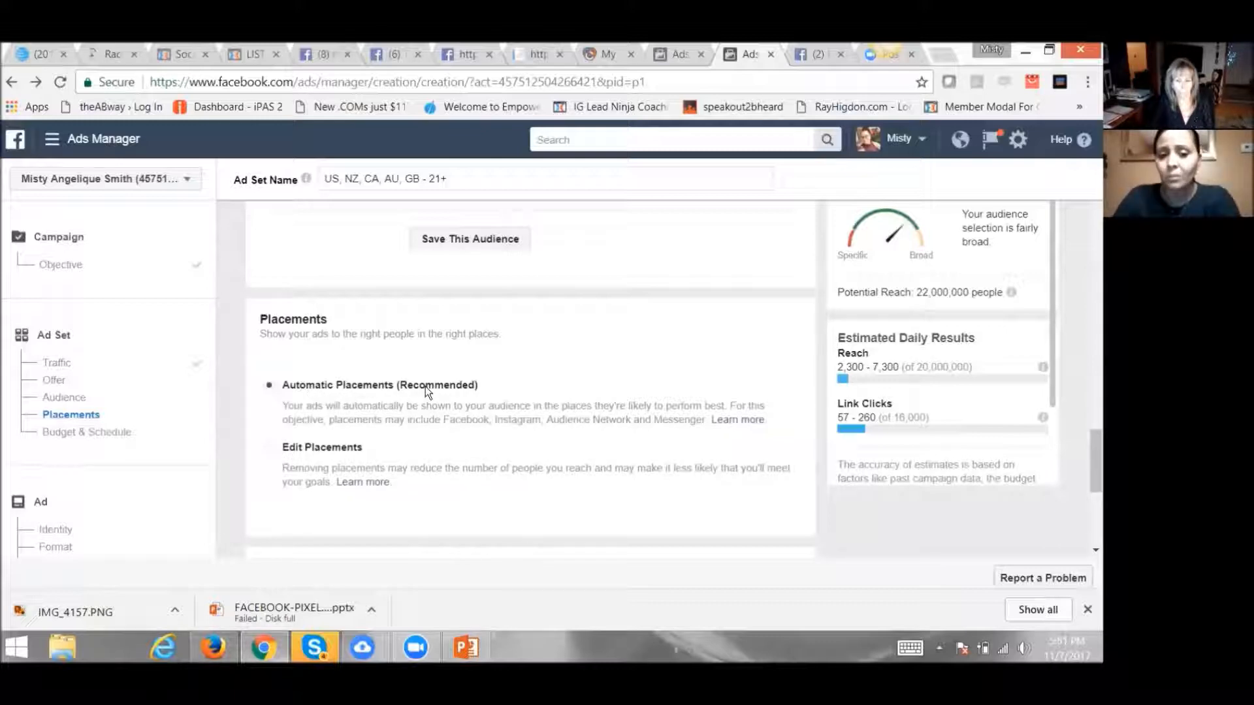
Step: Schedule the ad set with a start and end date and set its daily budget to $5.00
{"action": "scroll", "coordinate": [415, 427], "scroll_direction": "down", "scroll_amount": 3}
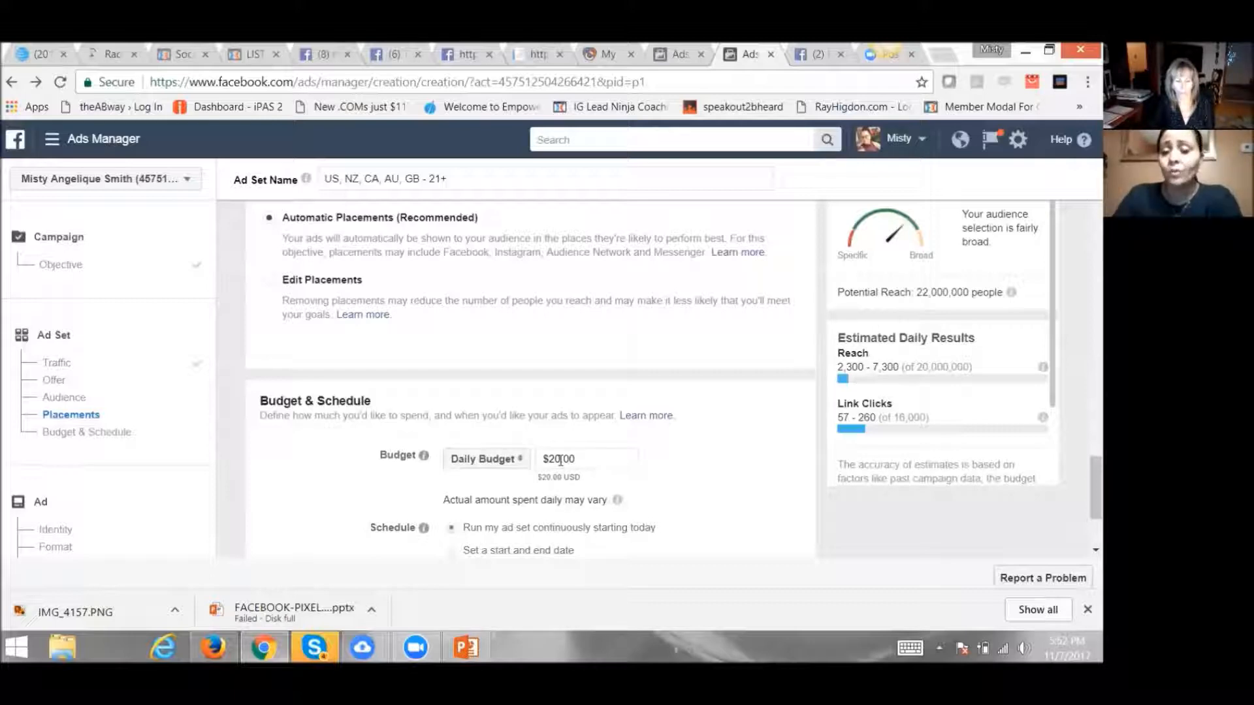
{"action": "left_click", "coordinate": [452, 550]}
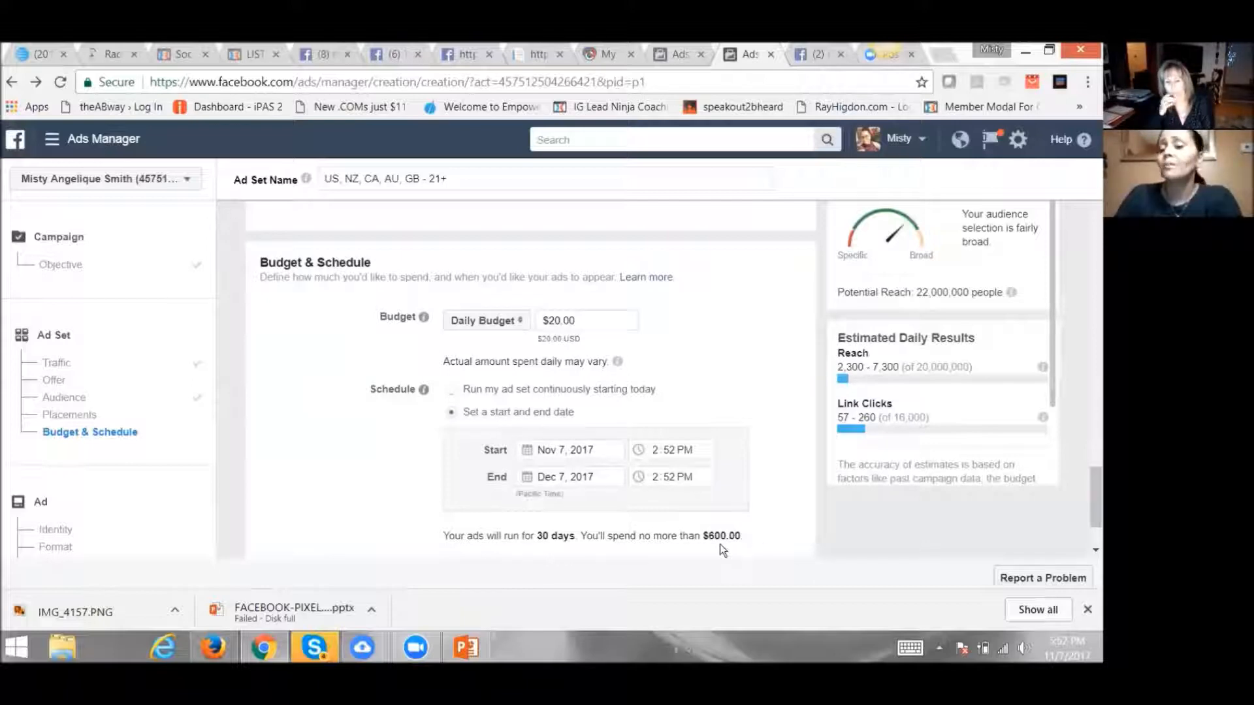
{"action": "left_click", "coordinate": [559, 322]}
{"action": "key", "text": "BackSpace"}
{"action": "key", "text": "BackSpace"}
{"action": "type", "text": "6"}
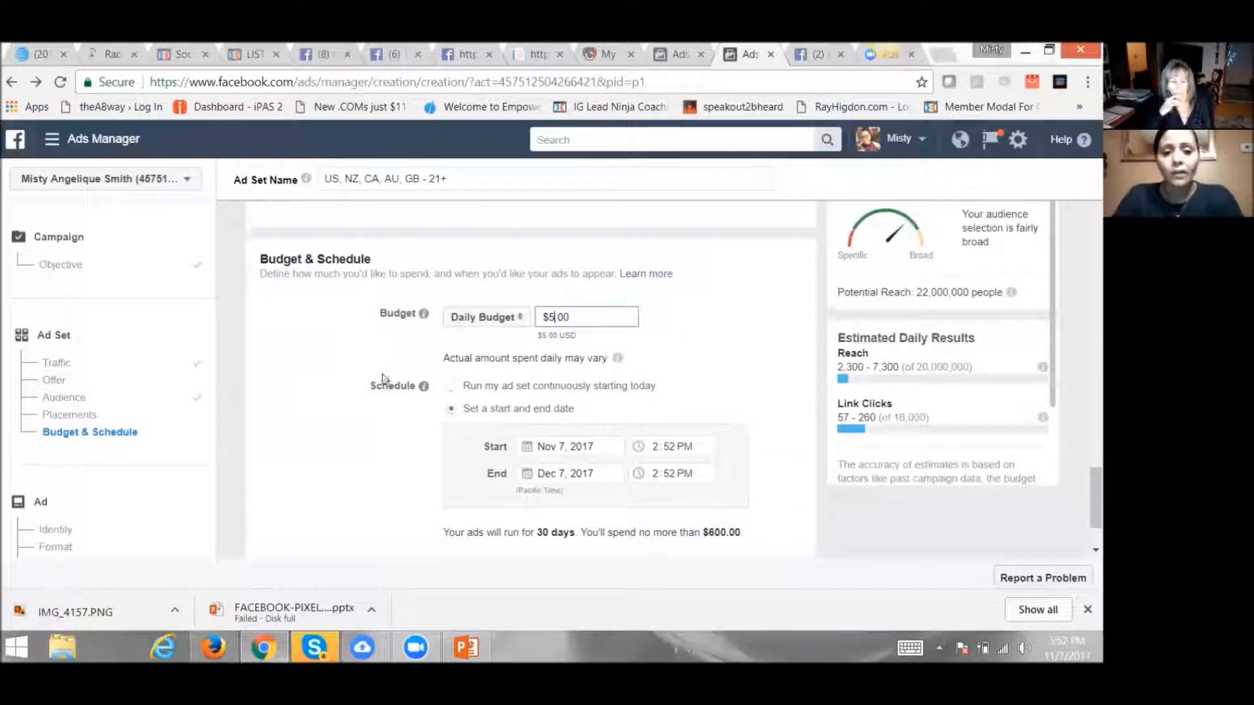
Step: Proceed to the ad setup and choose the page bearing the account owner's name as the ad's Facebook Page
{"action": "scroll", "coordinate": [384, 379], "scroll_direction": "down", "scroll_amount": 2}
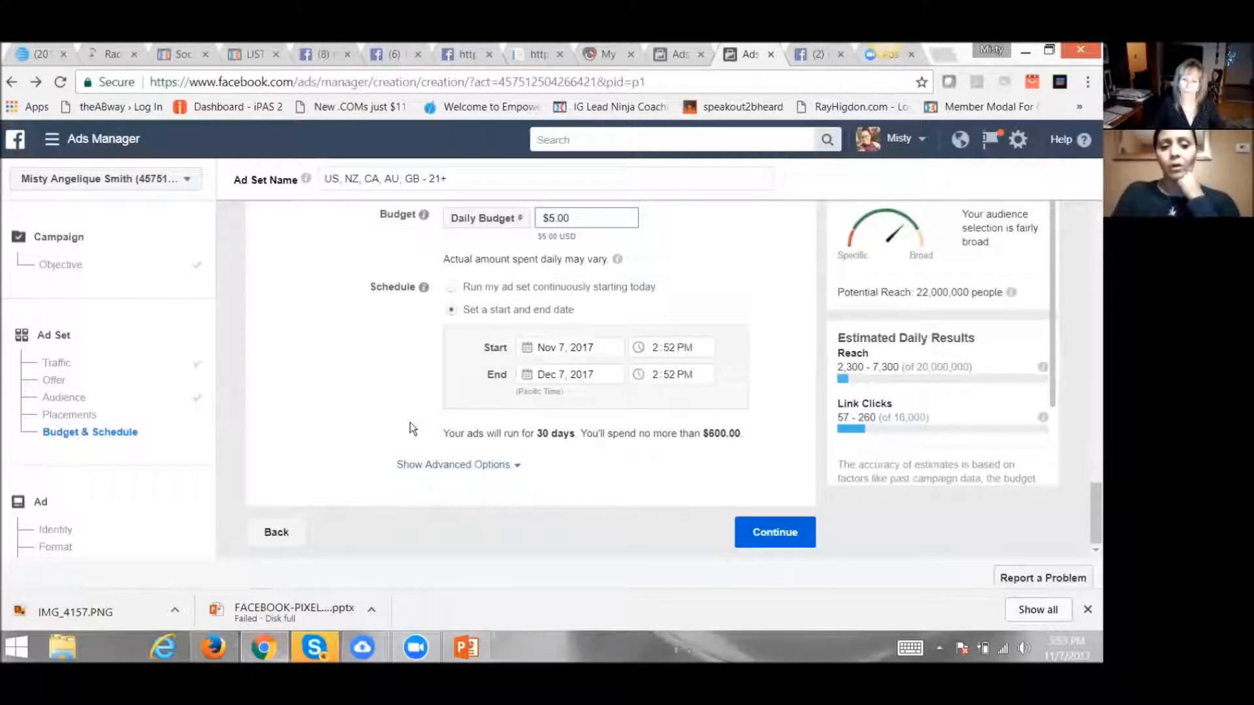
{"action": "left_click", "coordinate": [763, 540]}
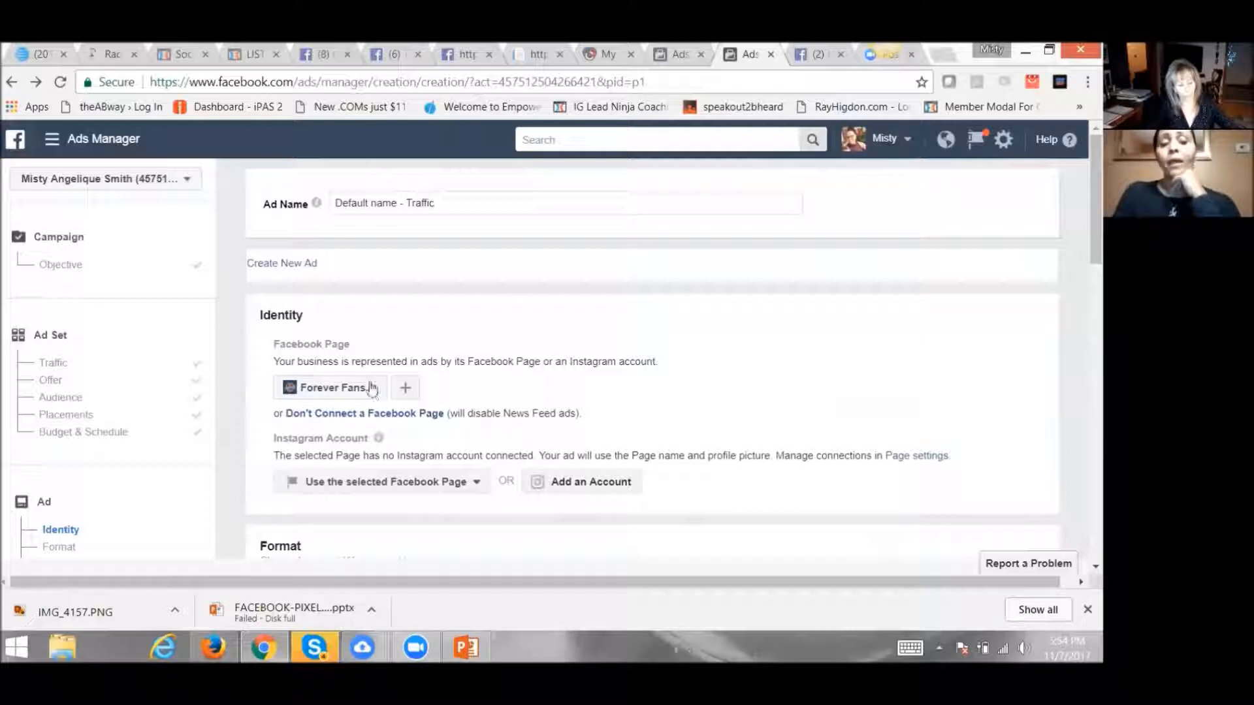
{"action": "left_click", "coordinate": [374, 392]}
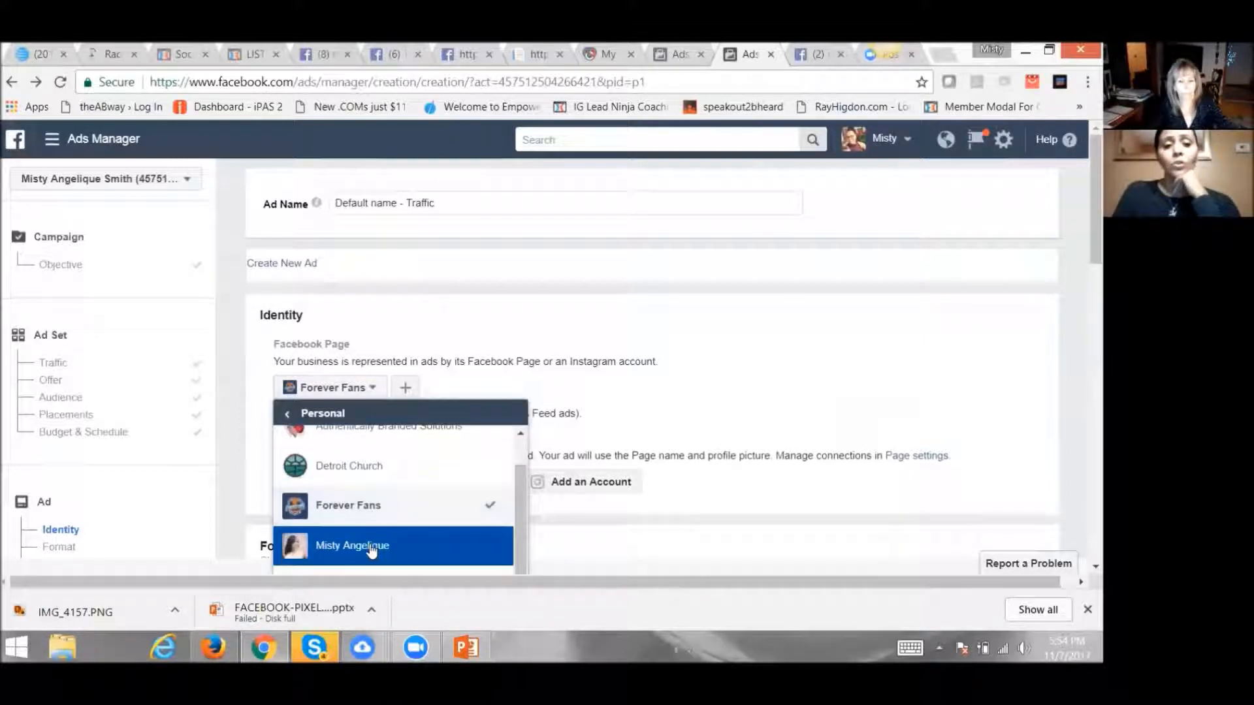
{"action": "left_click", "coordinate": [372, 548]}
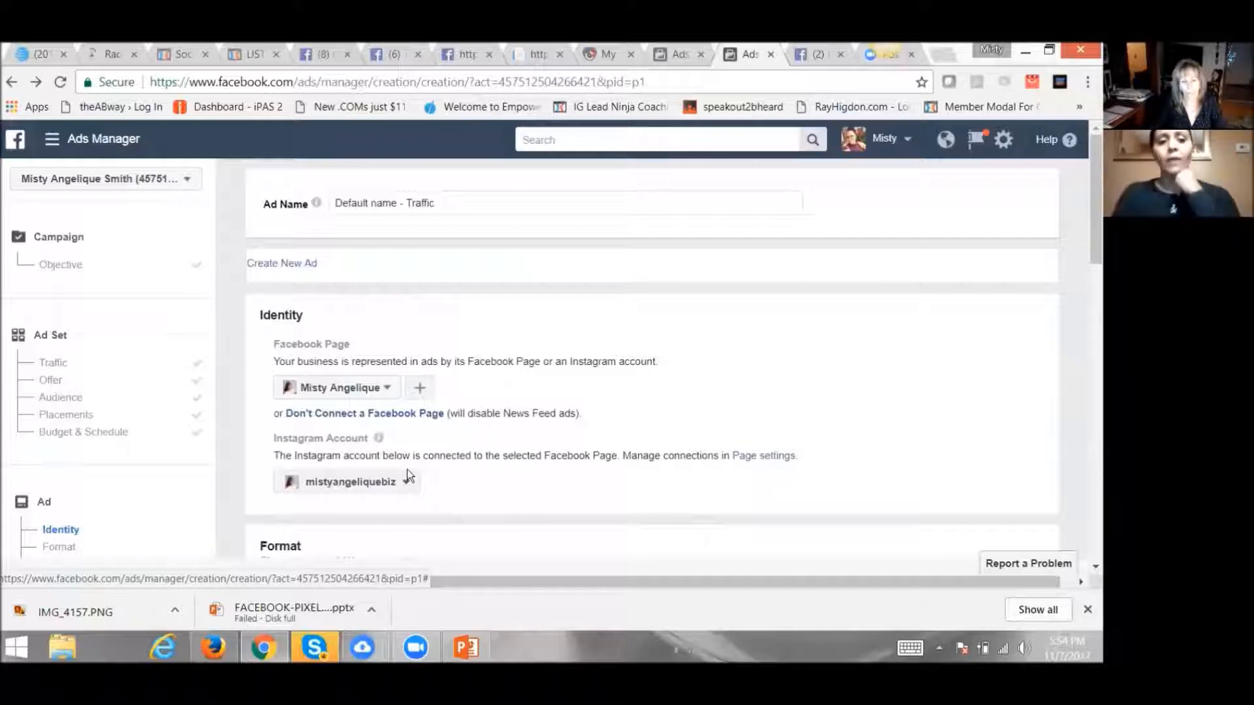
Step: Keep the connected Instagram account and choose the Single Image format for the ad
{"action": "scroll", "coordinate": [459, 465], "scroll_direction": "down", "scroll_amount": 1}
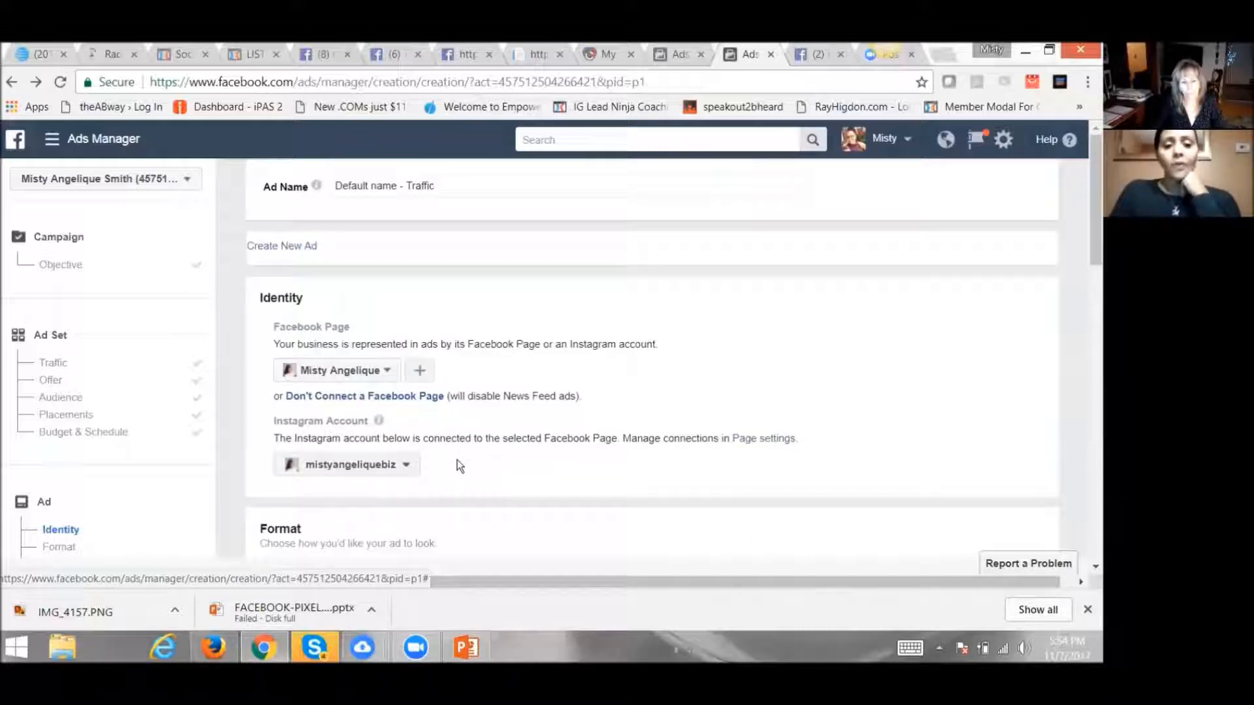
{"action": "scroll", "coordinate": [459, 470], "scroll_direction": "down", "scroll_amount": 4}
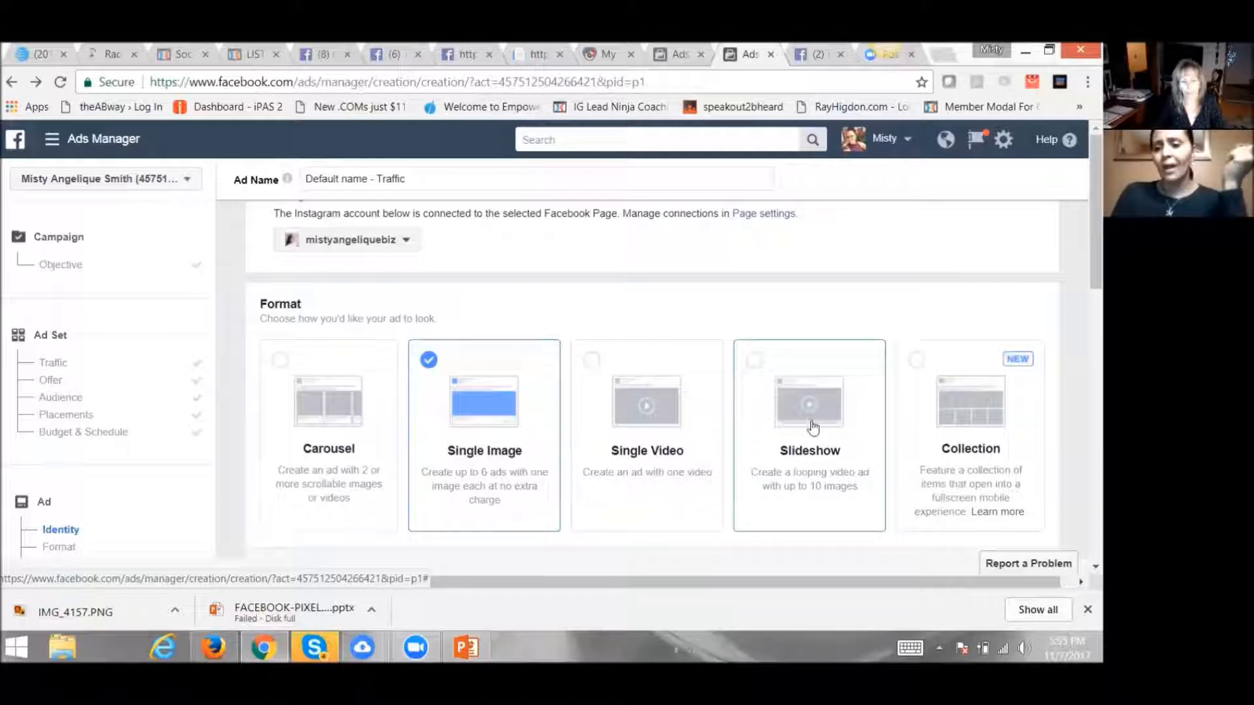
{"action": "left_click", "coordinate": [467, 434]}
{"action": "scroll", "coordinate": [467, 436], "scroll_direction": "down", "scroll_amount": 1}
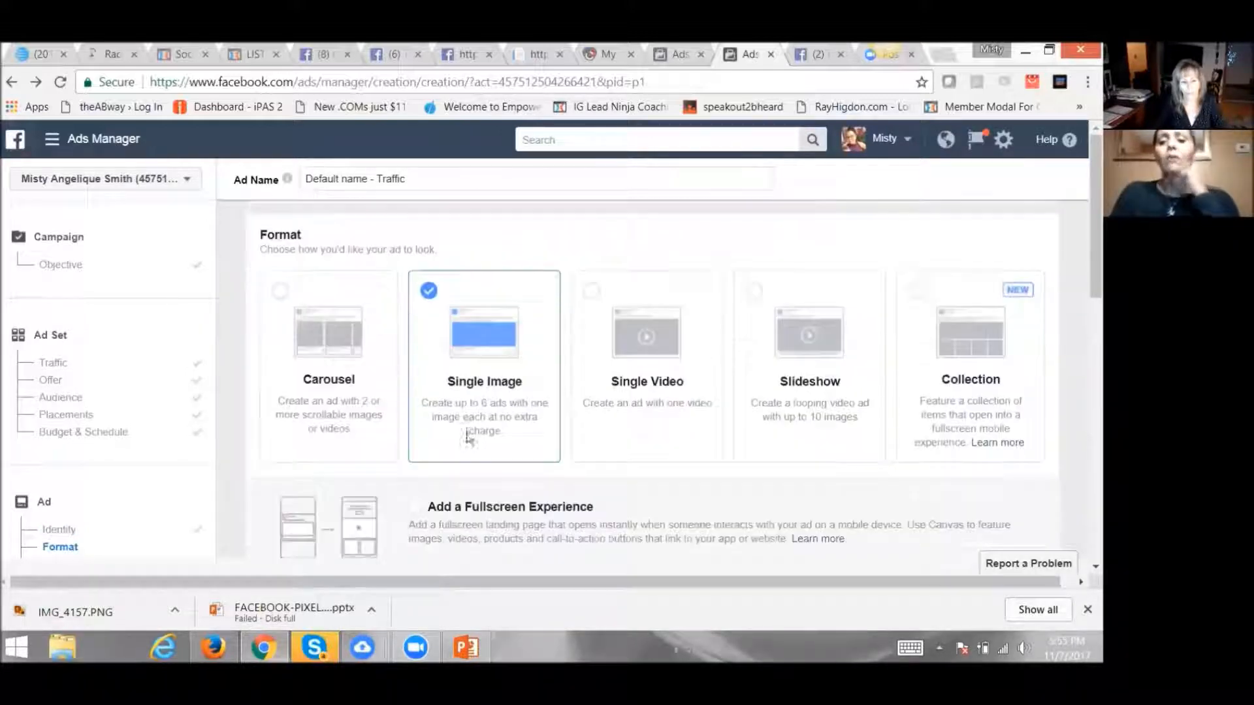
Step: Upload the Tony Robbins Quote image from the Downloads folder as the ad's image
{"action": "scroll", "coordinate": [467, 432], "scroll_direction": "down", "scroll_amount": 3}
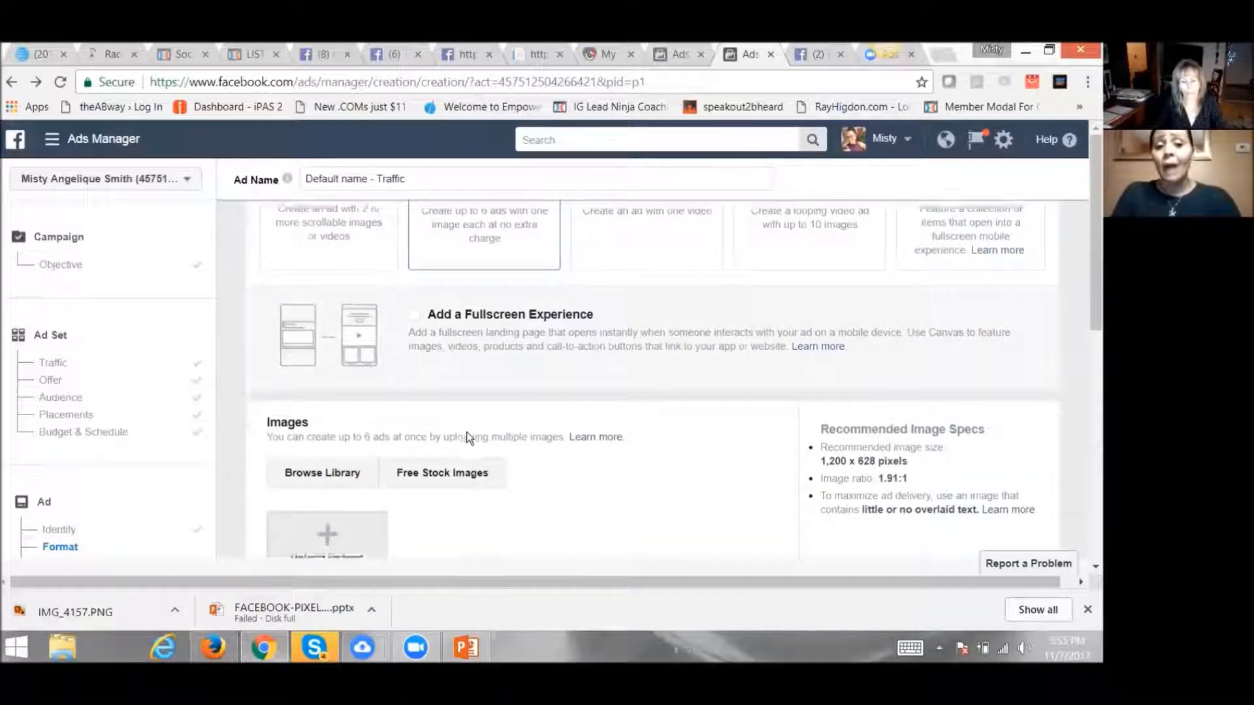
{"action": "scroll", "coordinate": [467, 434], "scroll_direction": "down", "scroll_amount": 3}
{"action": "left_click", "coordinate": [324, 355]}
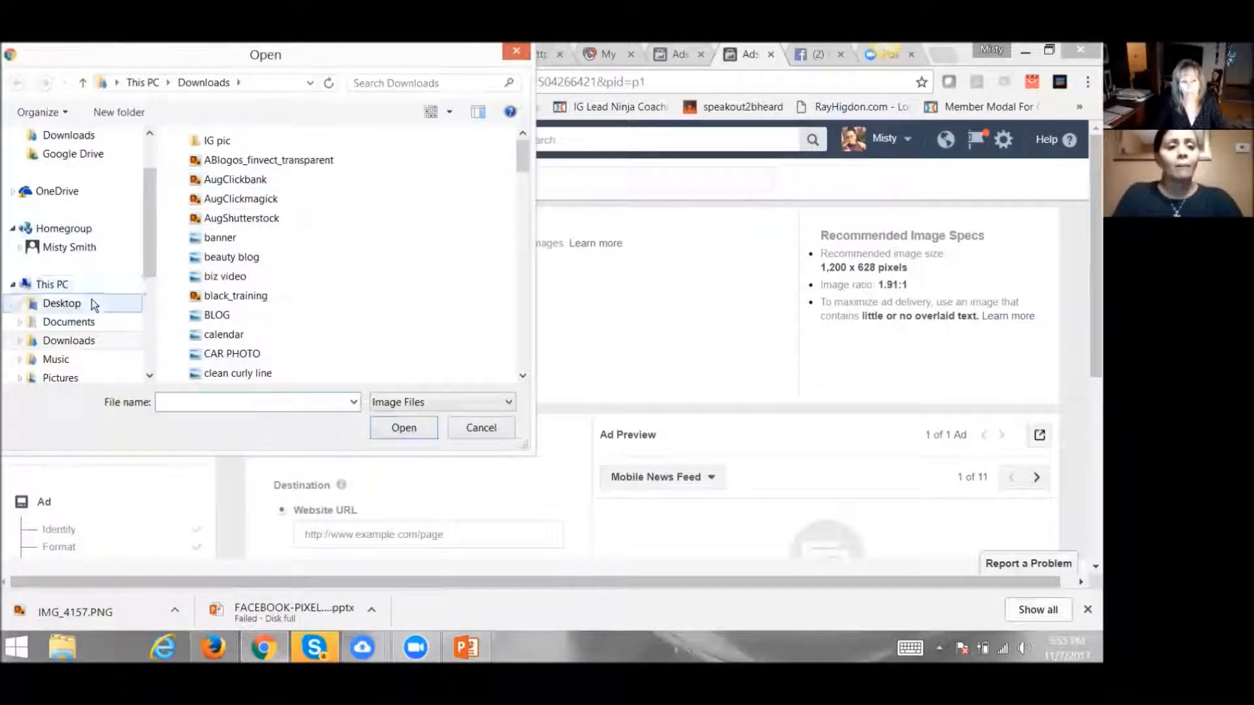
{"action": "scroll", "coordinate": [90, 292], "scroll_direction": "up", "scroll_amount": 1}
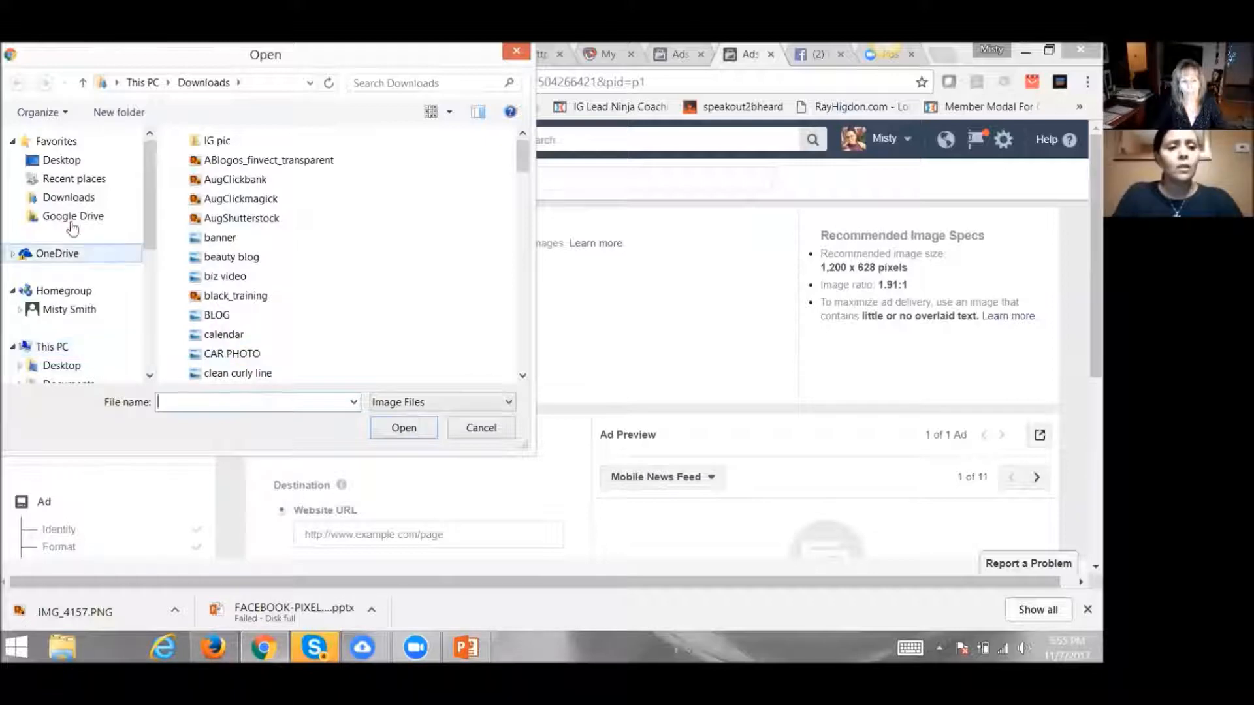
{"action": "left_click", "coordinate": [68, 199]}
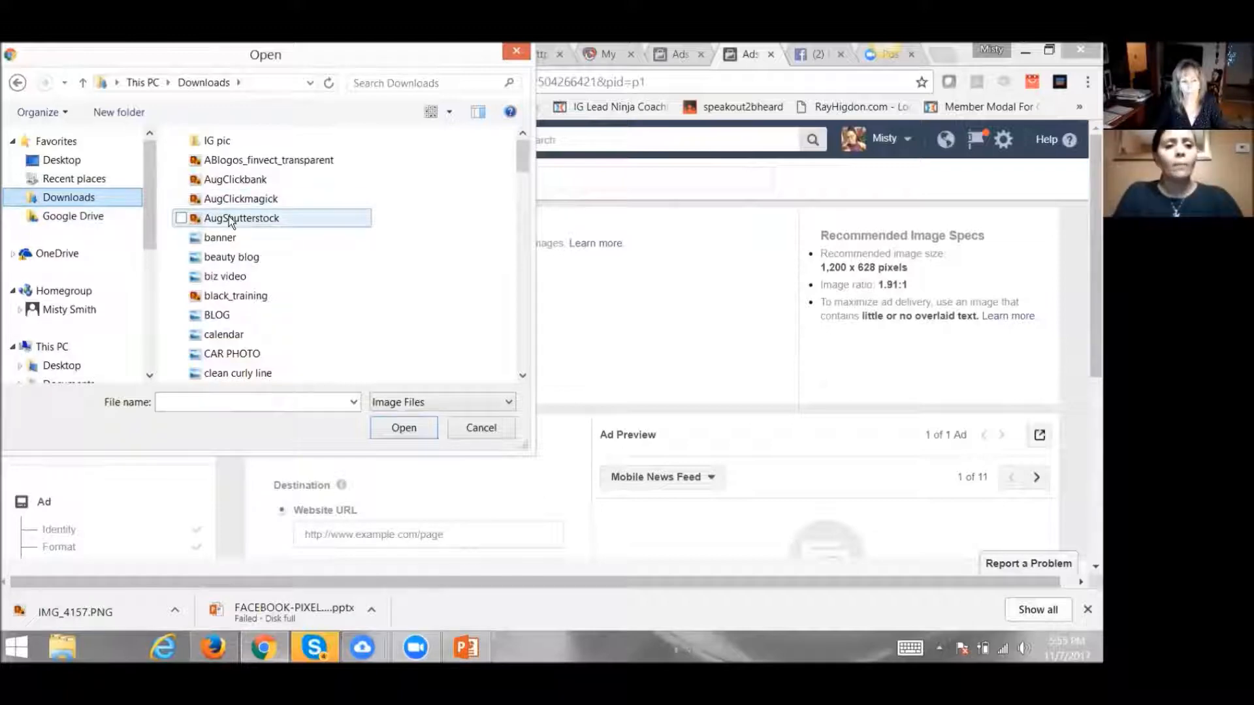
{"action": "scroll", "coordinate": [235, 219], "scroll_direction": "down", "scroll_amount": 15}
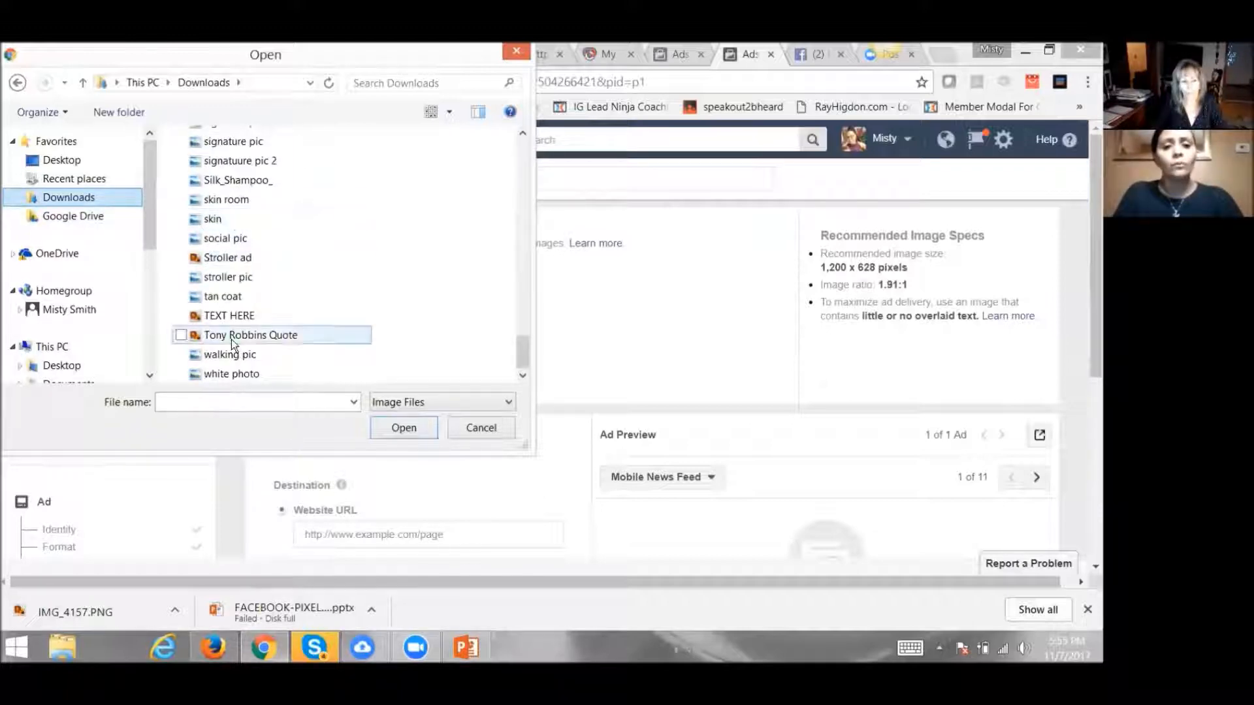
{"action": "double_click", "coordinate": [231, 336]}
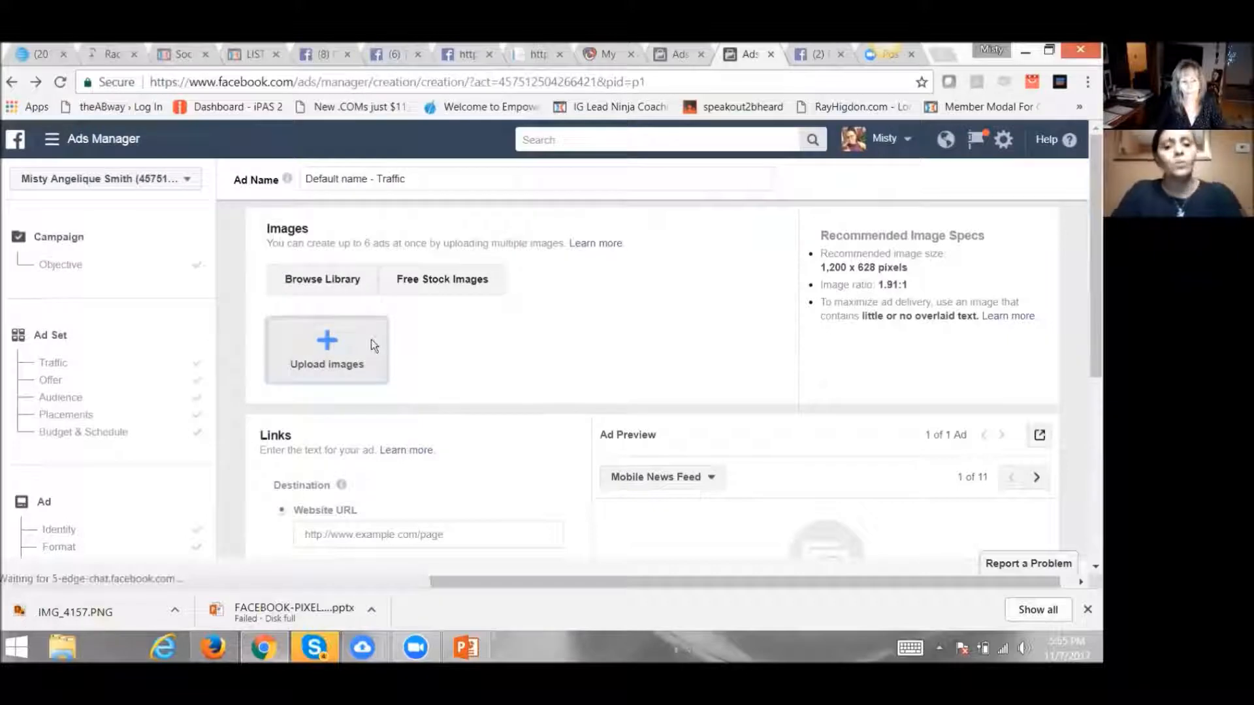
Step: Add the dark brown and dark blue quote pictures from the image library as two further ad images
{"action": "left_click", "coordinate": [303, 285]}
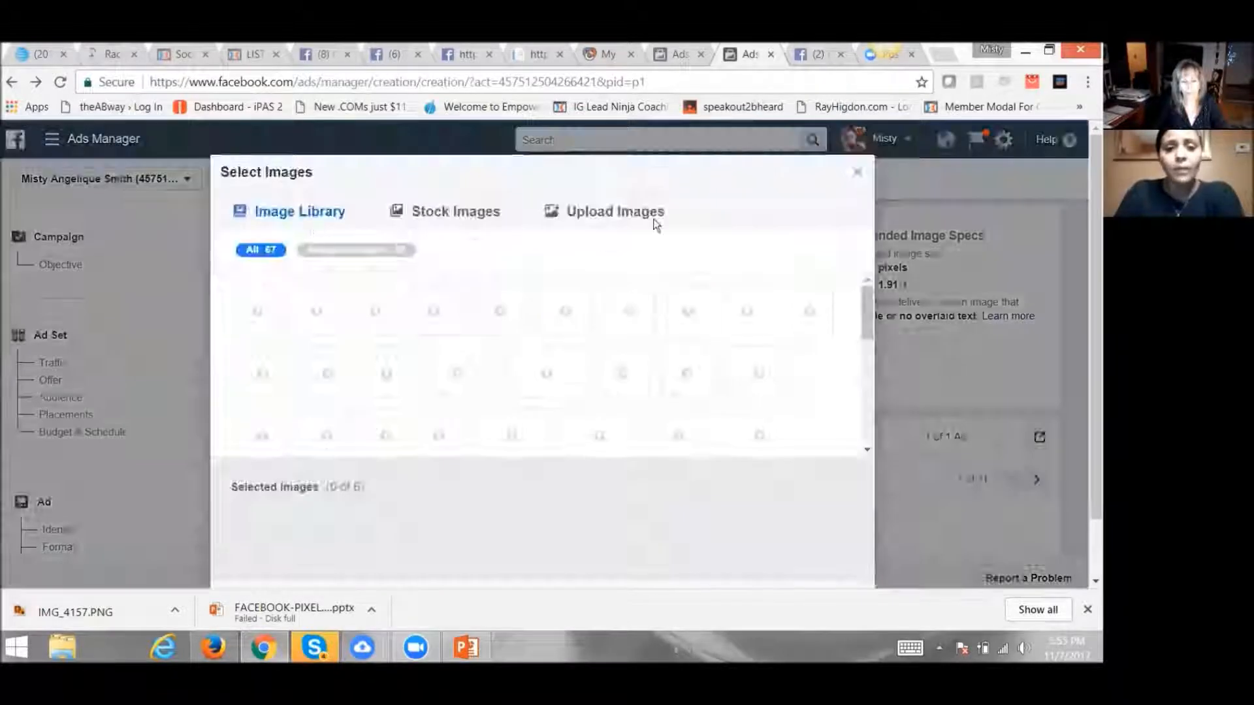
{"action": "left_click", "coordinate": [858, 175]}
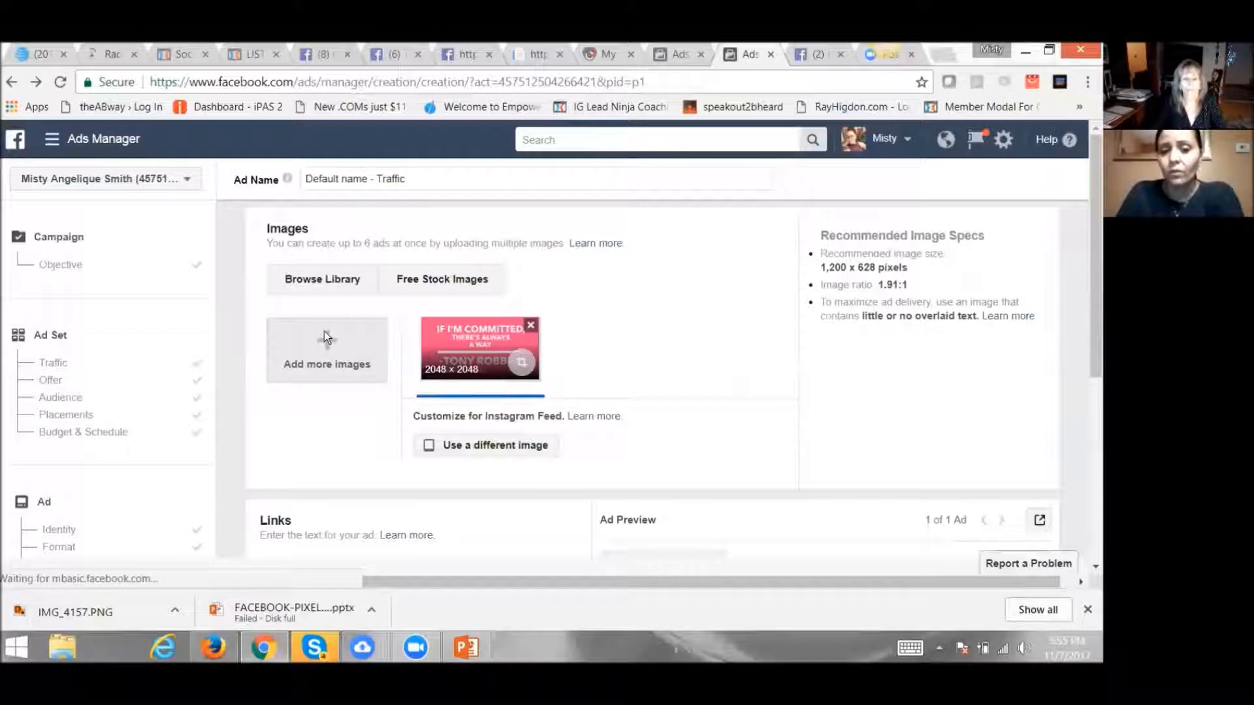
{"action": "left_click", "coordinate": [329, 287]}
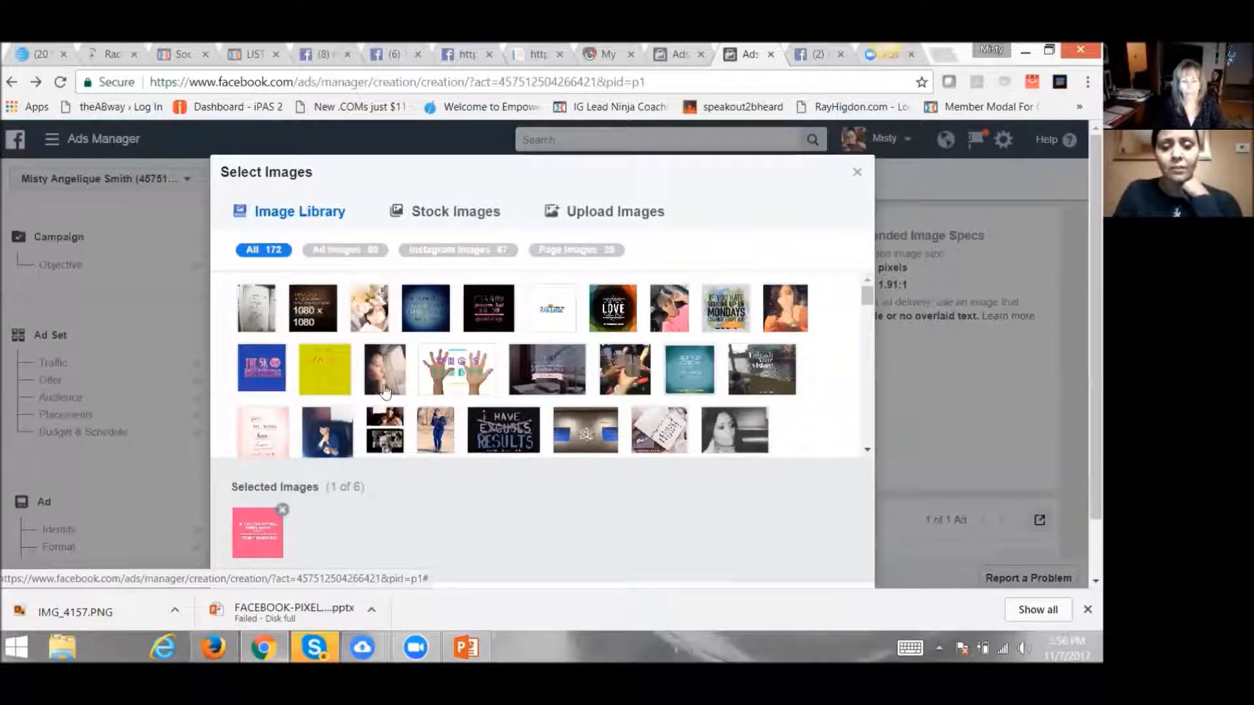
{"action": "left_click", "coordinate": [315, 312]}
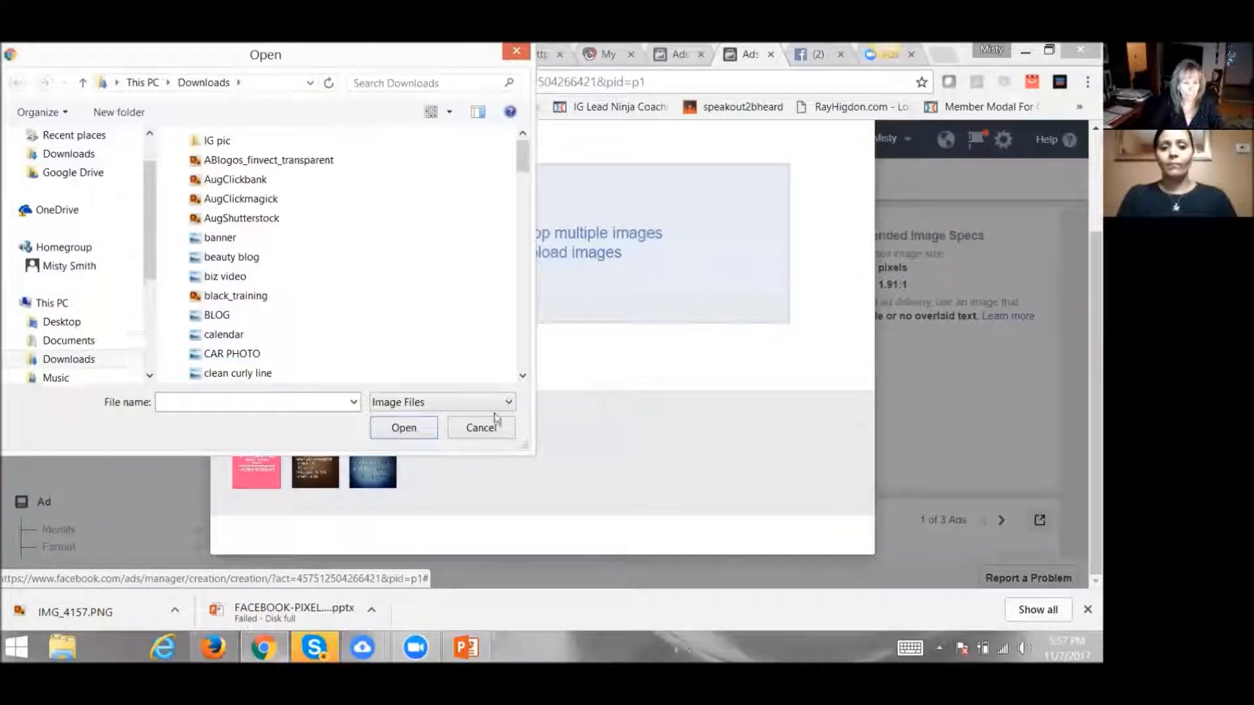
{"action": "left_click", "coordinate": [488, 428]}
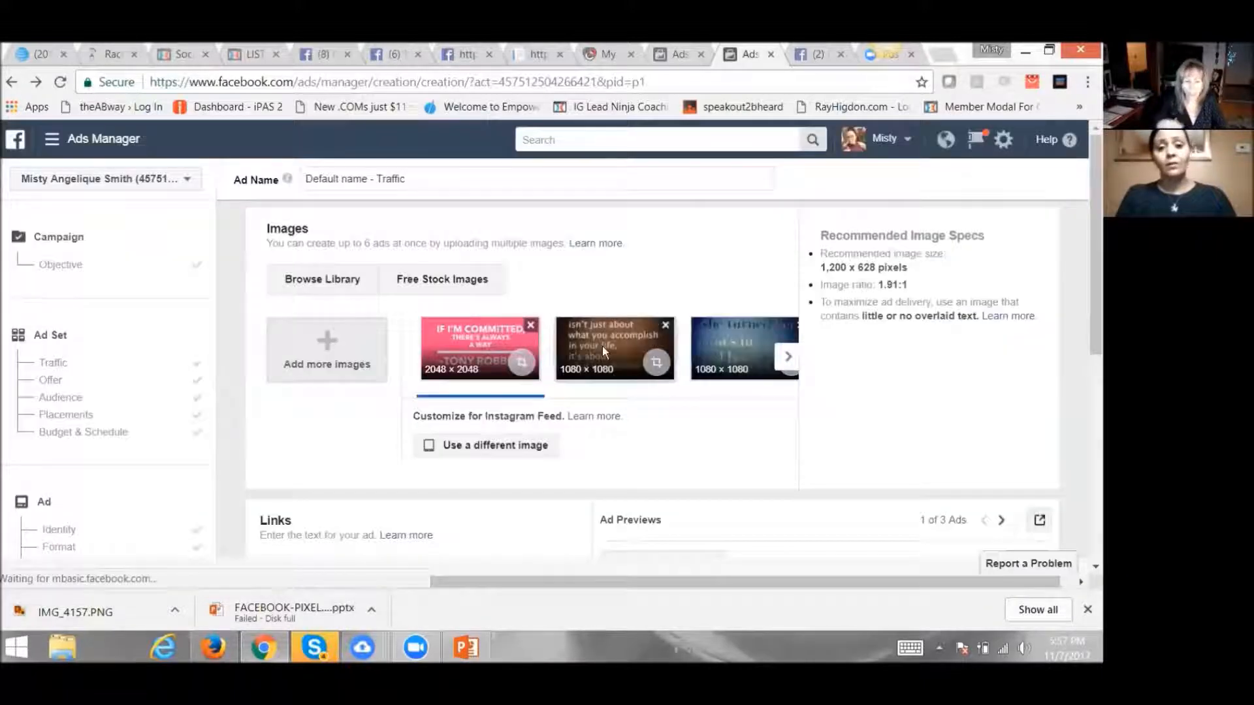
Step: Examine the selected images, the link and text fields and the Mobile News Feed preview of the ad
{"action": "scroll", "coordinate": [649, 463], "scroll_direction": "down", "scroll_amount": 4}
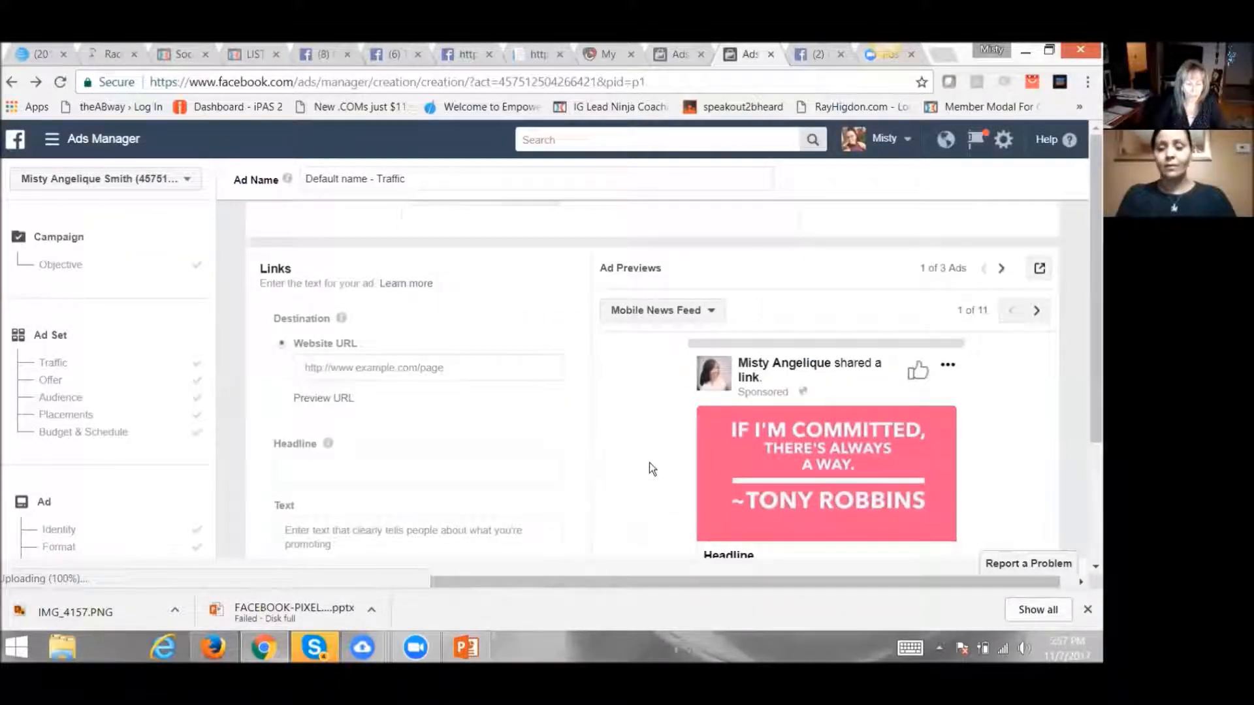
{"action": "scroll", "coordinate": [650, 469], "scroll_direction": "down", "scroll_amount": 4}
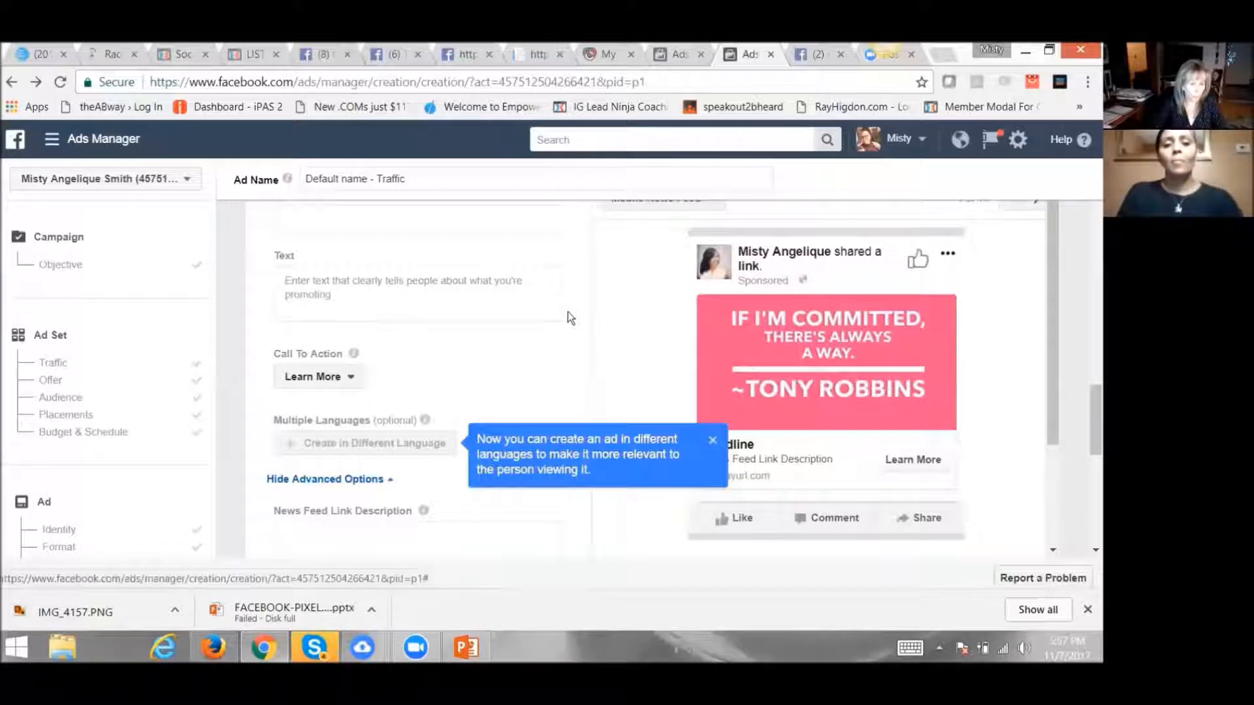
{"action": "scroll", "coordinate": [567, 312], "scroll_direction": "up", "scroll_amount": 5}
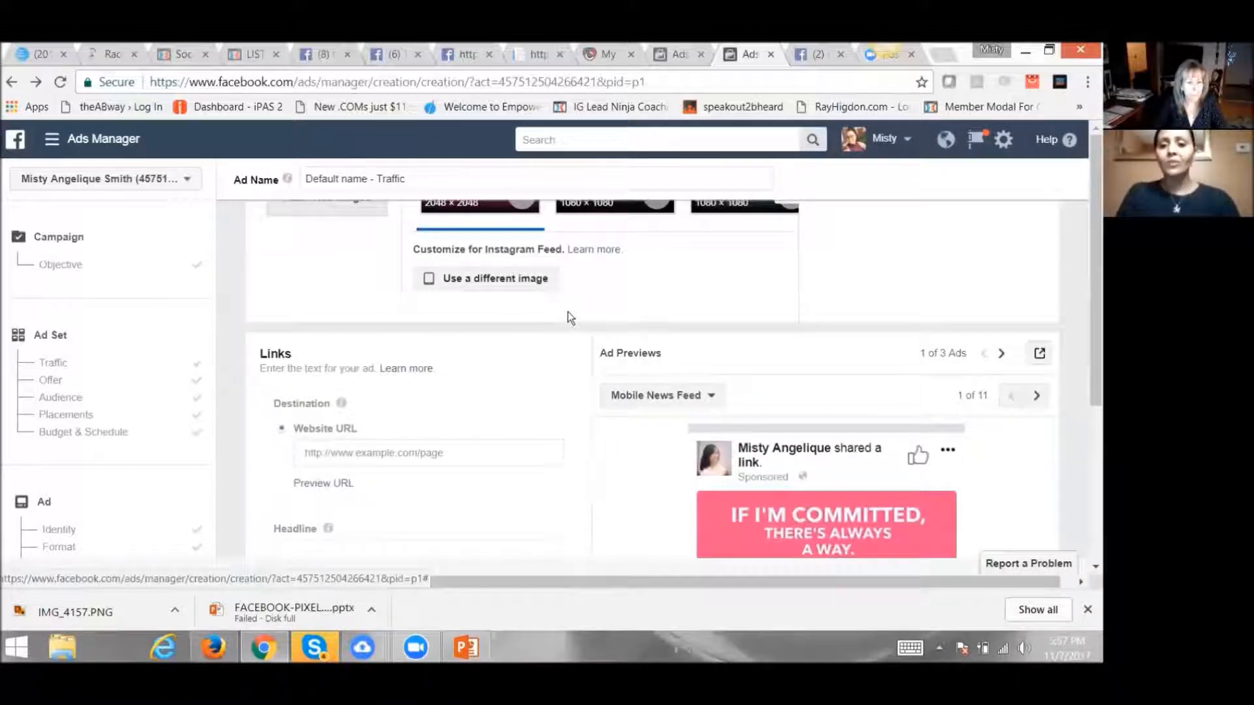
{"action": "scroll", "coordinate": [566, 312], "scroll_direction": "down", "scroll_amount": 3}
{"action": "scroll", "coordinate": [567, 312], "scroll_direction": "up", "scroll_amount": 2}
{"action": "scroll", "coordinate": [817, 392], "scroll_direction": "down", "scroll_amount": 2}
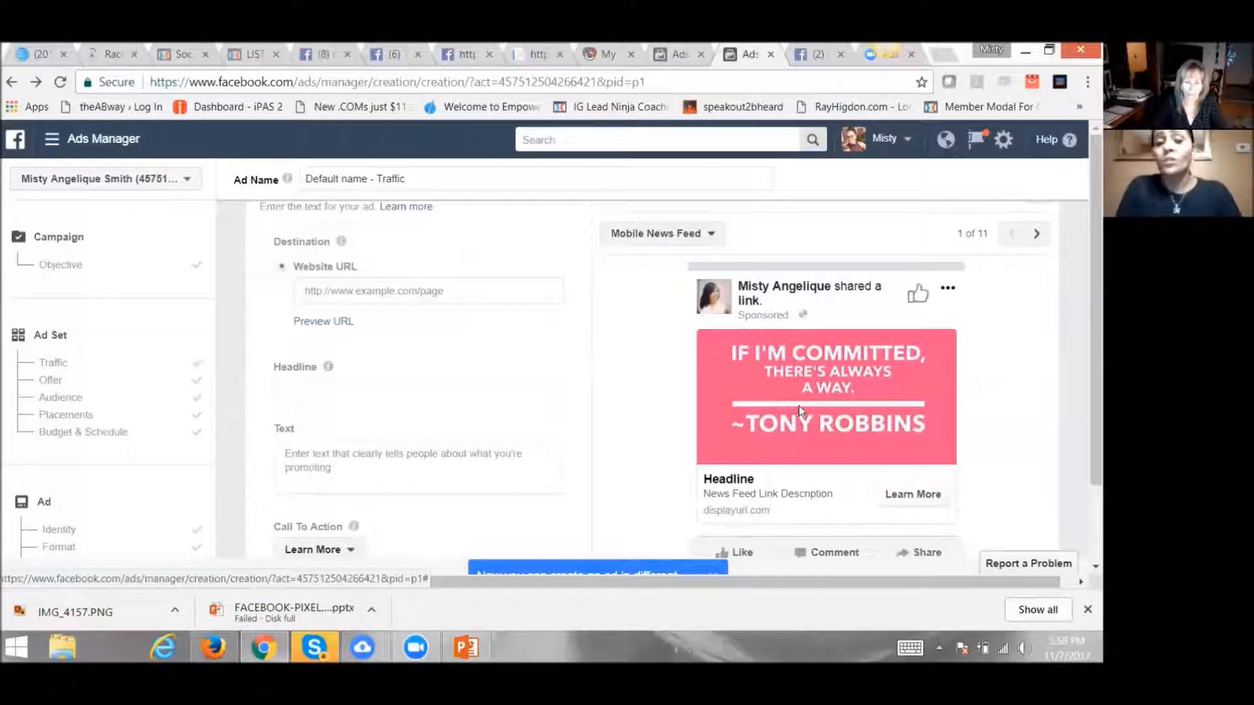
{"action": "scroll", "coordinate": [539, 375], "scroll_direction": "up", "scroll_amount": 10}
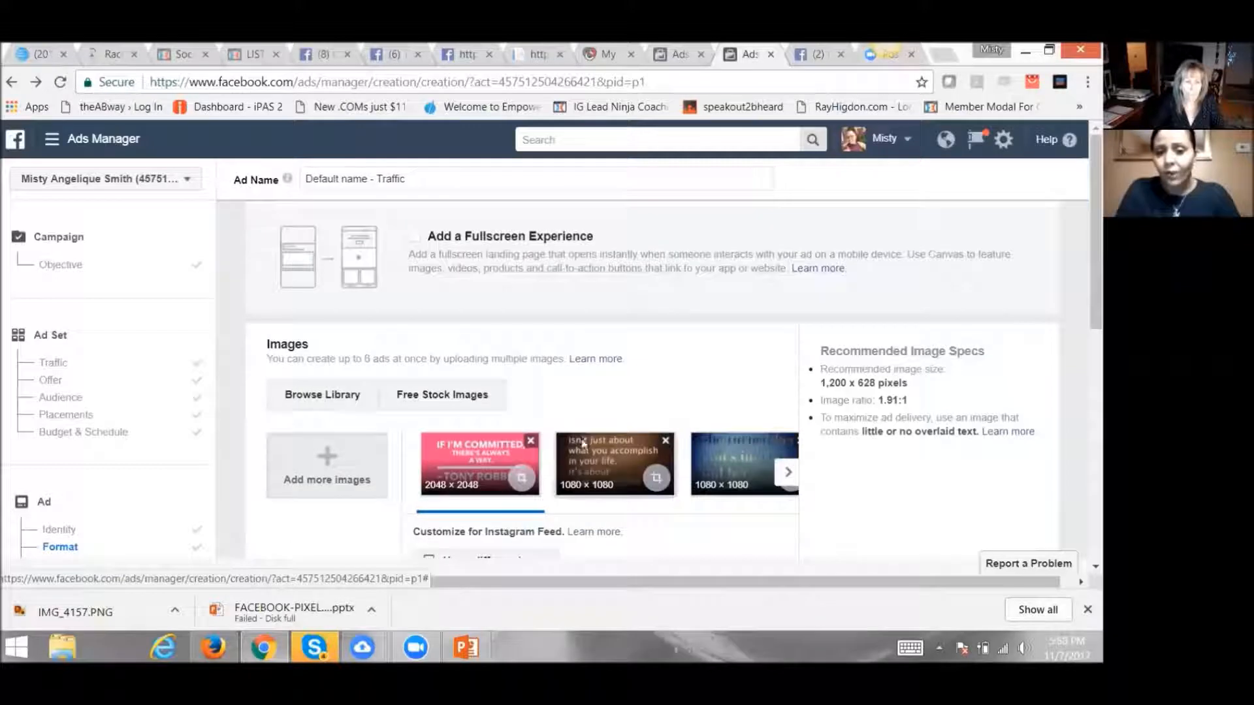
{"action": "scroll", "coordinate": [632, 494], "scroll_direction": "down", "scroll_amount": 4}
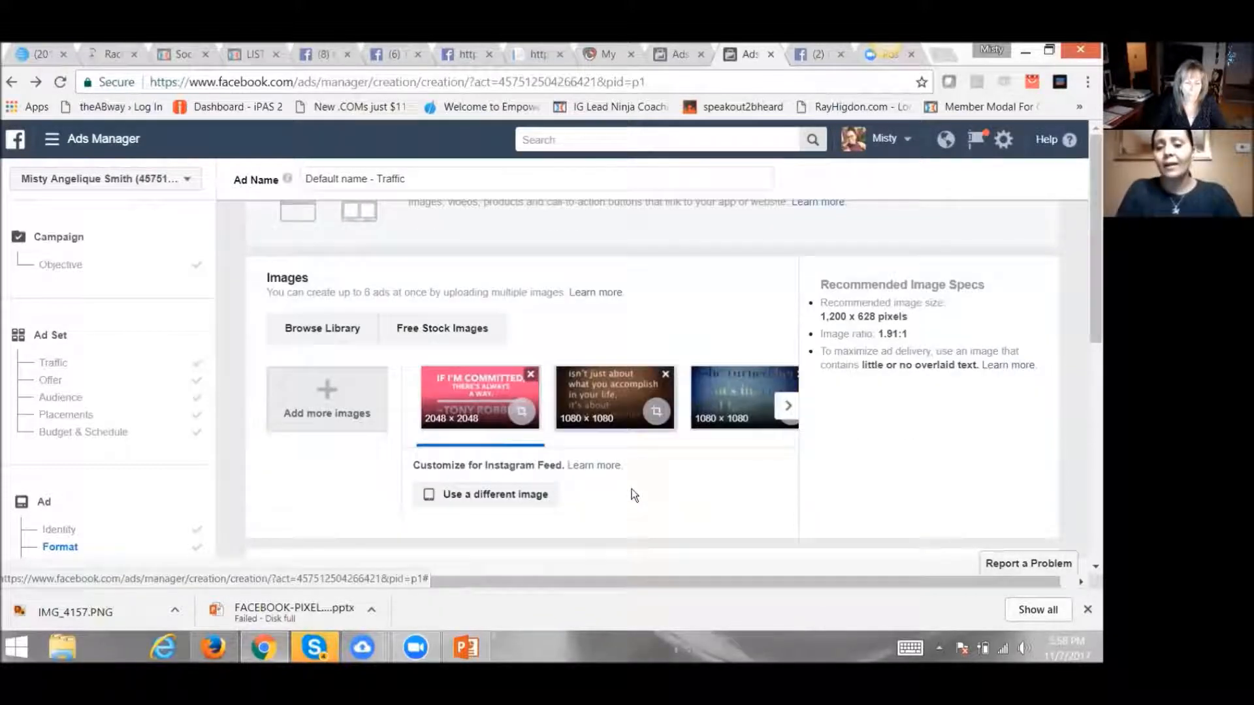
{"action": "scroll", "coordinate": [632, 494], "scroll_direction": "down", "scroll_amount": 2}
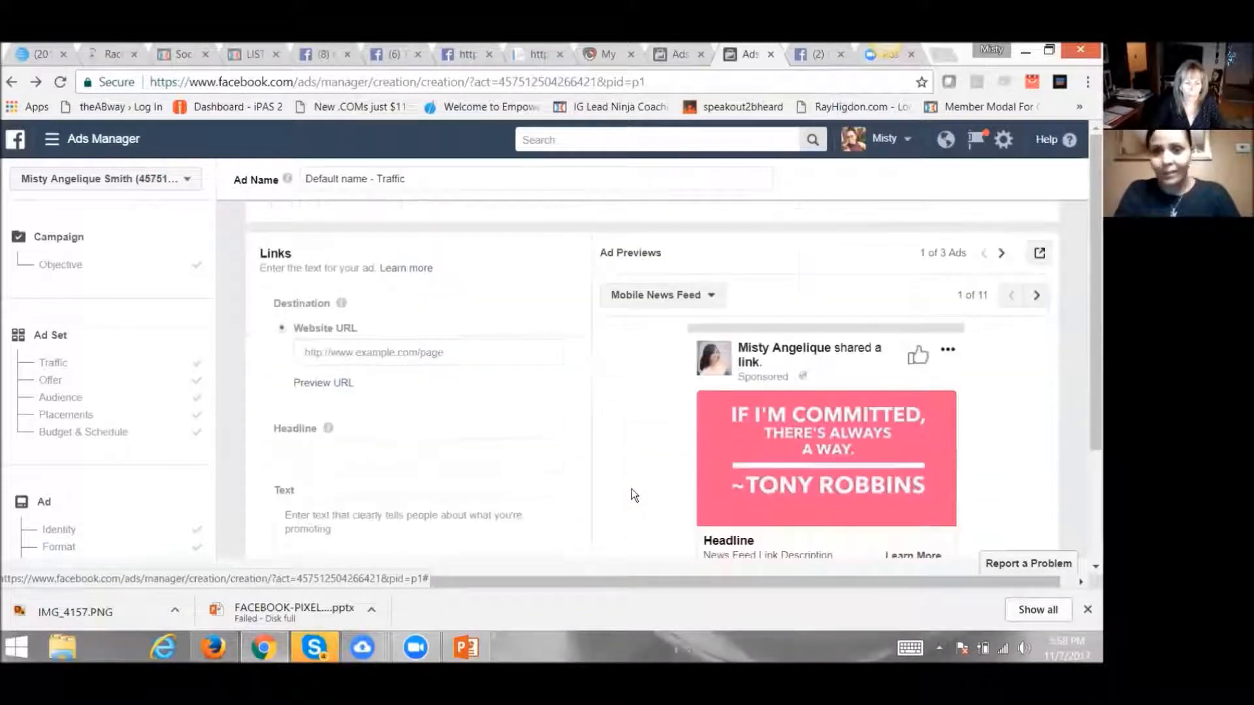
Step: Set the ad's destination website URL to the account owner's personal .com site
{"action": "scroll", "coordinate": [632, 495], "scroll_direction": "down", "scroll_amount": 1}
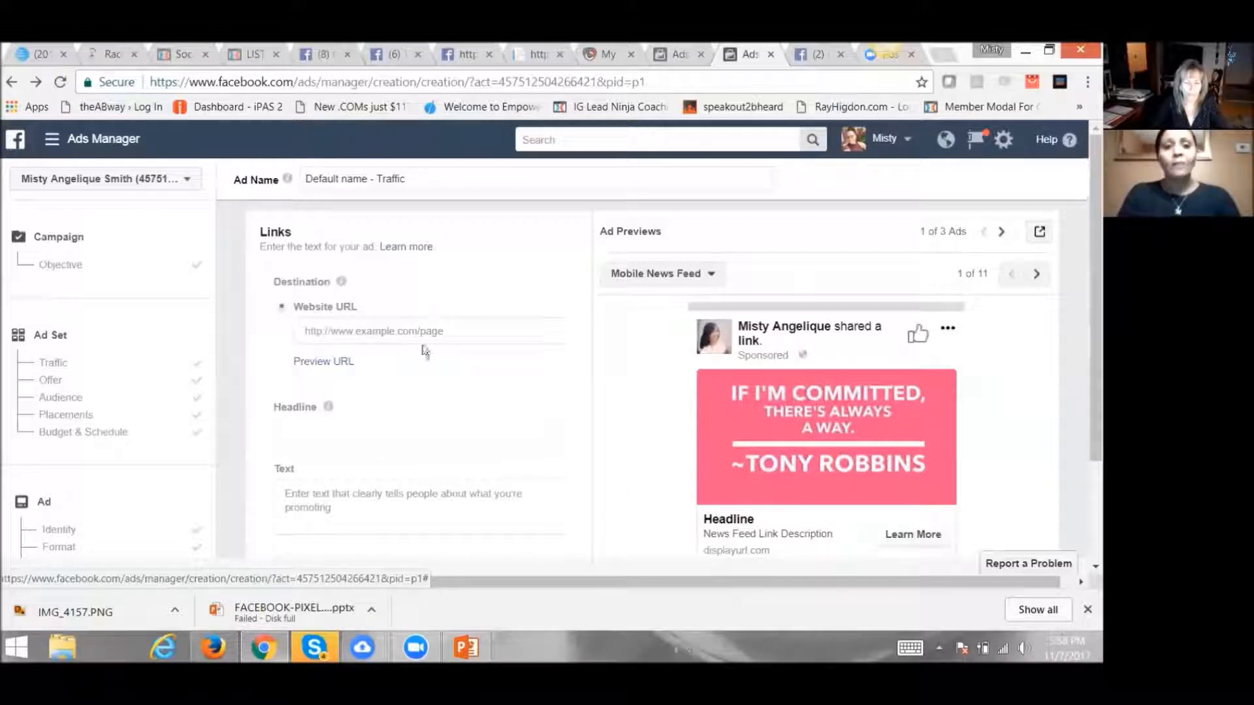
{"action": "left_click", "coordinate": [390, 332]}
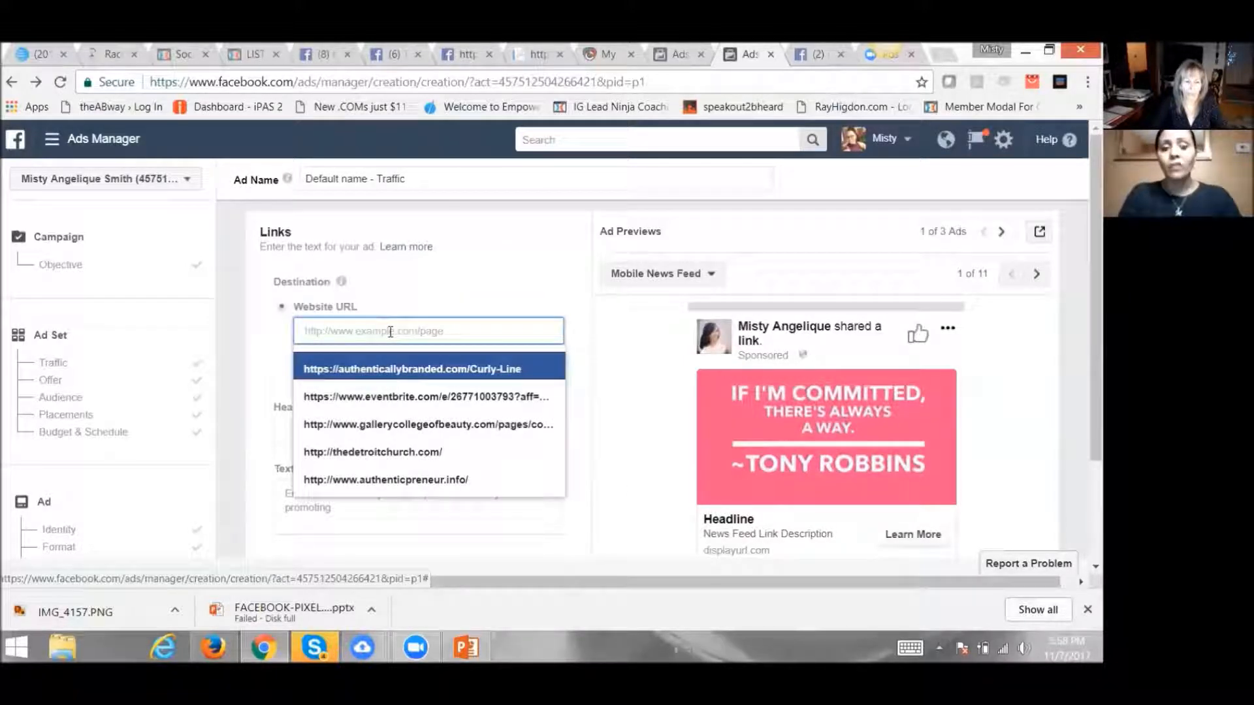
{"action": "type", "text": "www."}
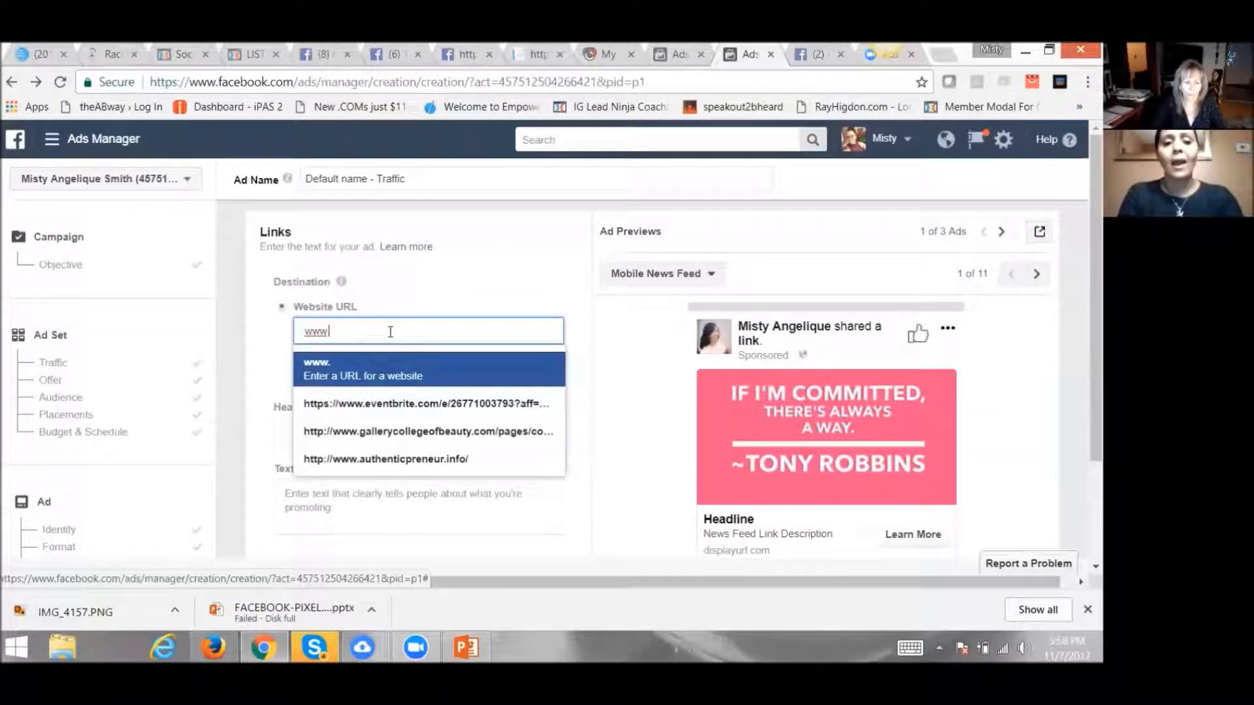
{"action": "type", "text": "mistysngelique"}
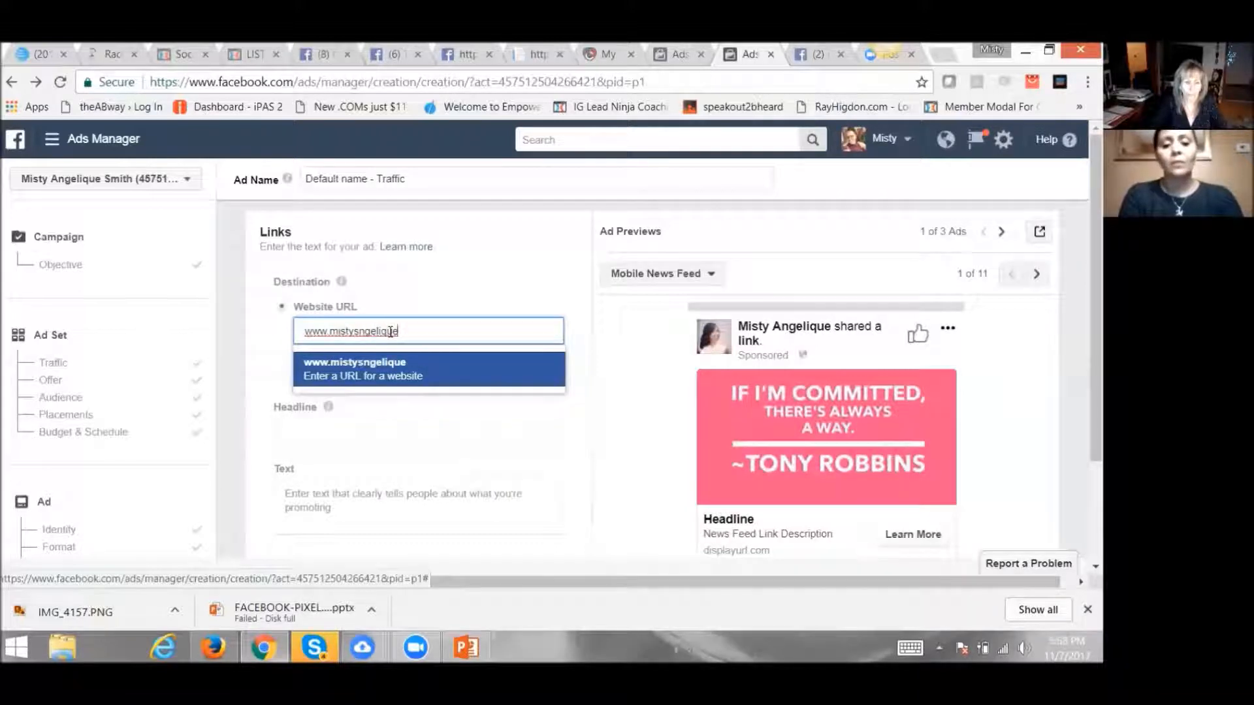
{"action": "key", "text": "BackSpace"}
{"action": "key", "text": "BackSpace"}
{"action": "key", "text": "BackSpace"}
{"action": "key", "text": "BackSpace"}
{"action": "key", "text": "BackSpace"}
{"action": "key", "text": "BackSpace"}
{"action": "key", "text": "BackSpace"}
{"action": "key", "text": "BackSpace"}
{"action": "key", "text": "BackSpace"}
{"action": "type", "text": "angel"}
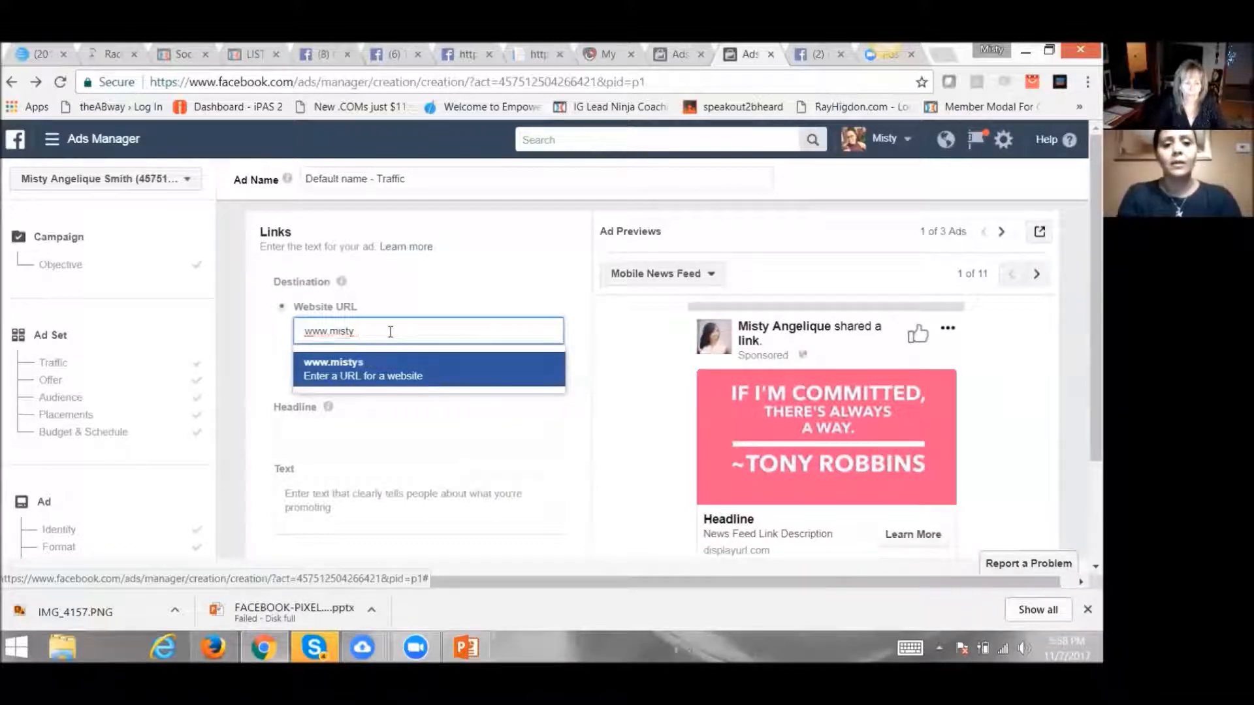
{"action": "type", "text": "ique"}
{"action": "key", "text": "BackSpace"}
{"action": "key", "text": "BackSpace"}
{"action": "key", "text": "BackSpace"}
{"action": "type", "text": "qi"}
{"action": "type", "text": "ue"}
{"action": "type", "text": ".com"}
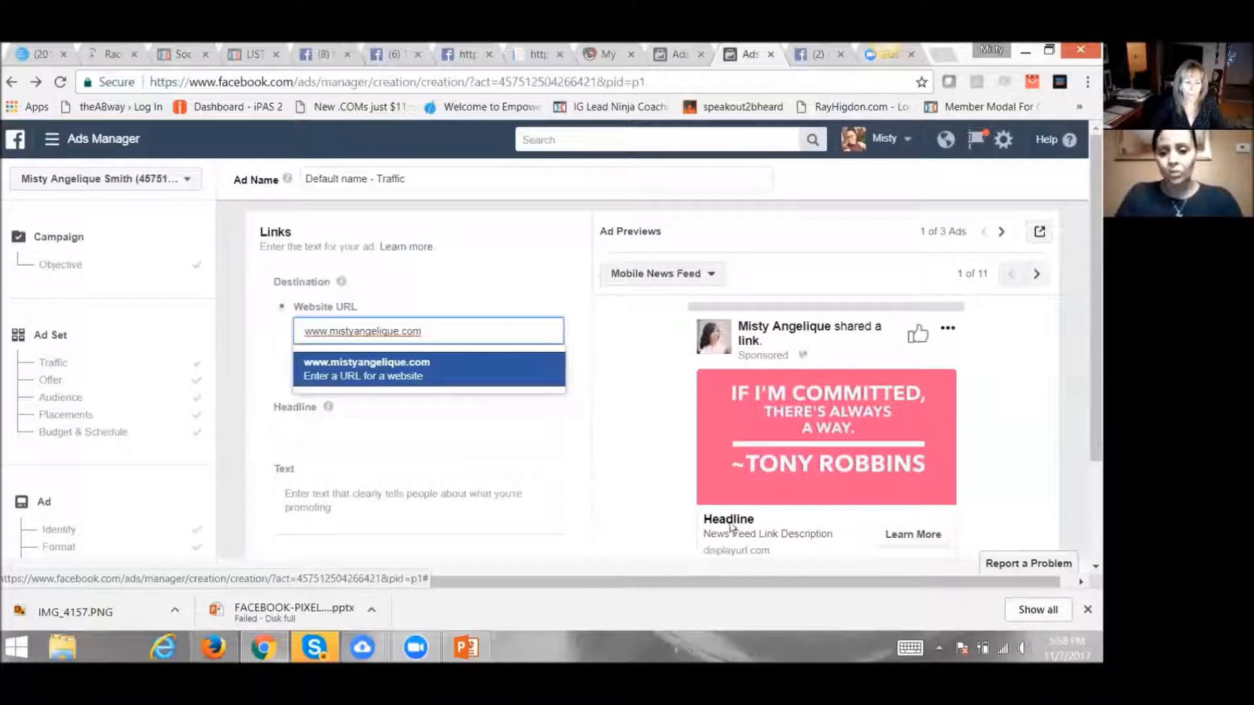
{"action": "left_click", "coordinate": [404, 442]}
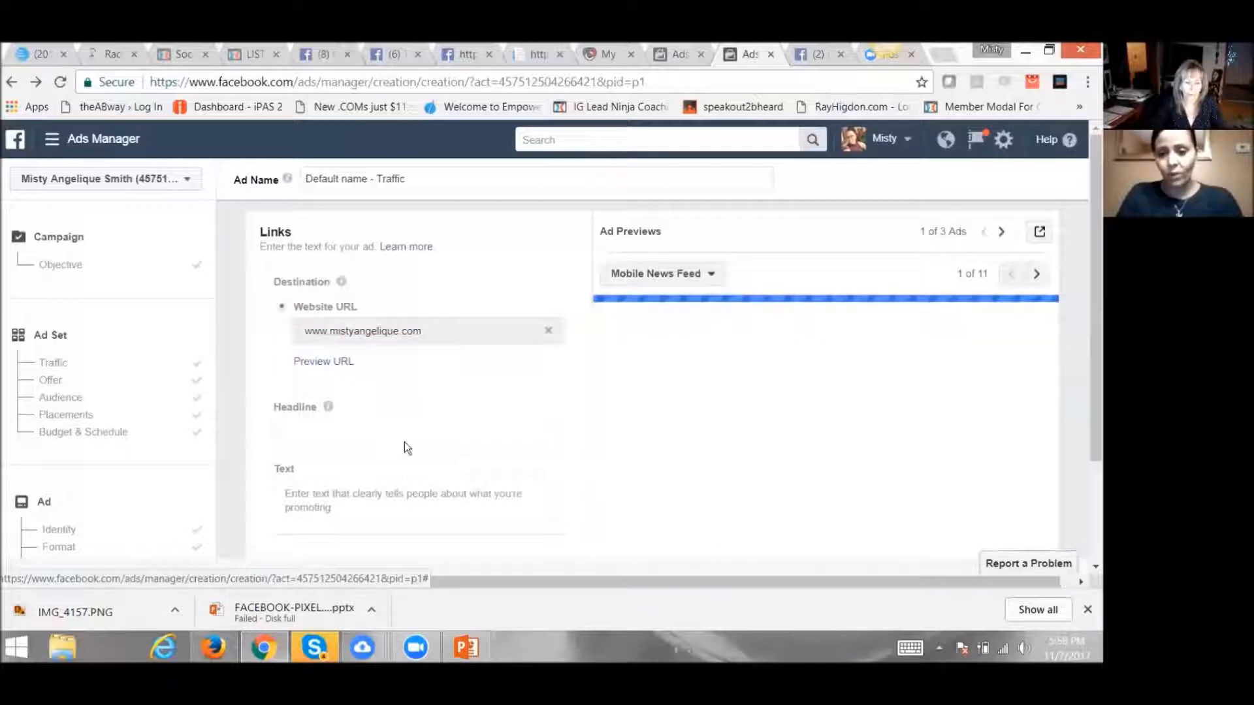
Step: Replace the ad's headline with "Let's Do This!"
{"action": "left_click", "coordinate": [323, 443]}
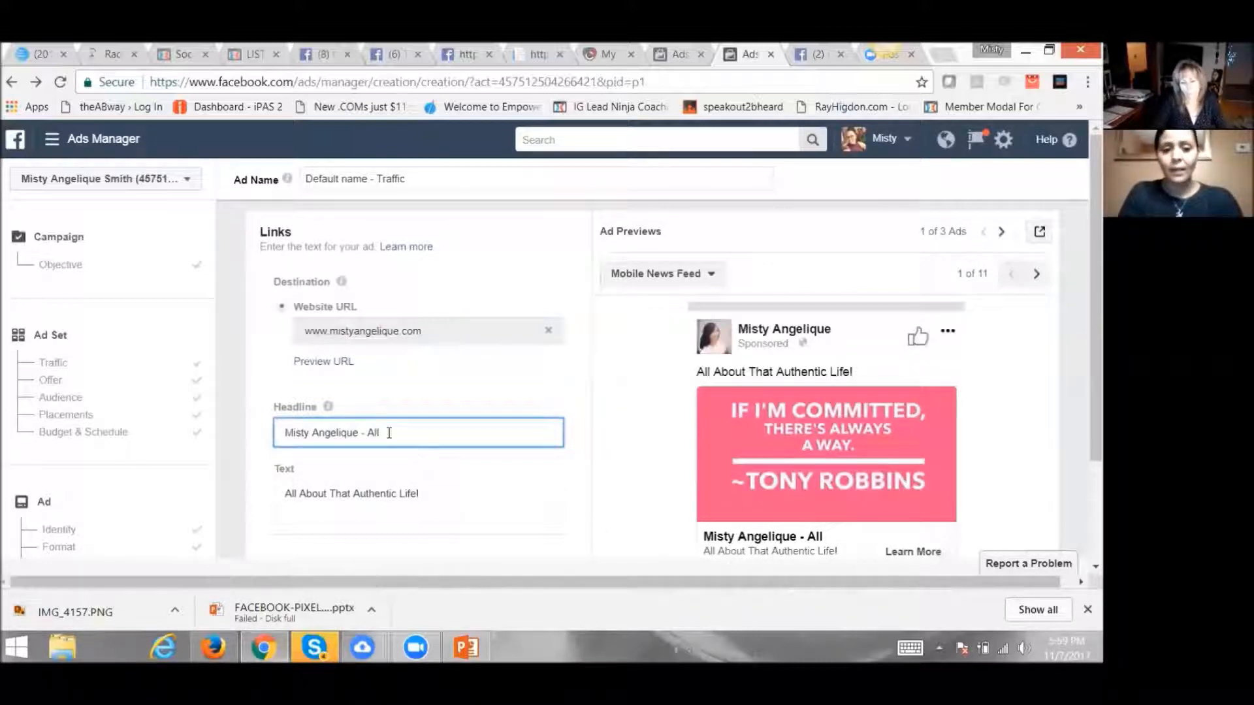
{"action": "key", "text": "BackSpace"}
{"action": "key", "text": "BackSpace"}
{"action": "key", "text": "BackSpace"}
{"action": "key", "text": "BackSpace"}
{"action": "key", "text": "BackSpace"}
{"action": "key", "text": "BackSpace"}
{"action": "key", "text": "BackSpace"}
{"action": "key", "text": "BackSpace"}
{"action": "key", "text": "BackSpace"}
{"action": "key", "text": "BackSpace"}
{"action": "key", "text": "BackSpace"}
{"action": "key", "text": "BackSpace"}
{"action": "key", "text": "BackSpace"}
{"action": "key", "text": "BackSpace"}
{"action": "key", "text": "BackSpace"}
{"action": "key", "text": "BackSpace"}
{"action": "key", "text": "BackSpace"}
{"action": "key", "text": "BackSpace"}
{"action": "key", "text": "BackSpace"}
{"action": "key", "text": "BackSpace"}
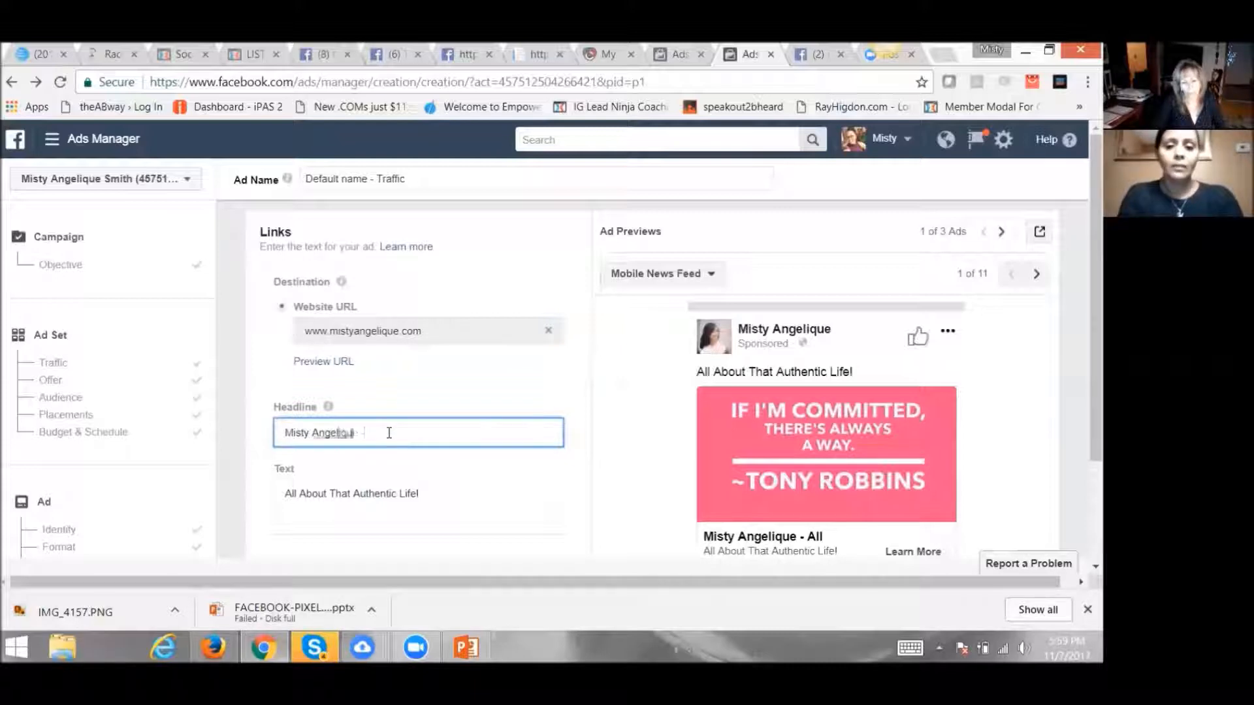
{"action": "type", "text": "Let"}
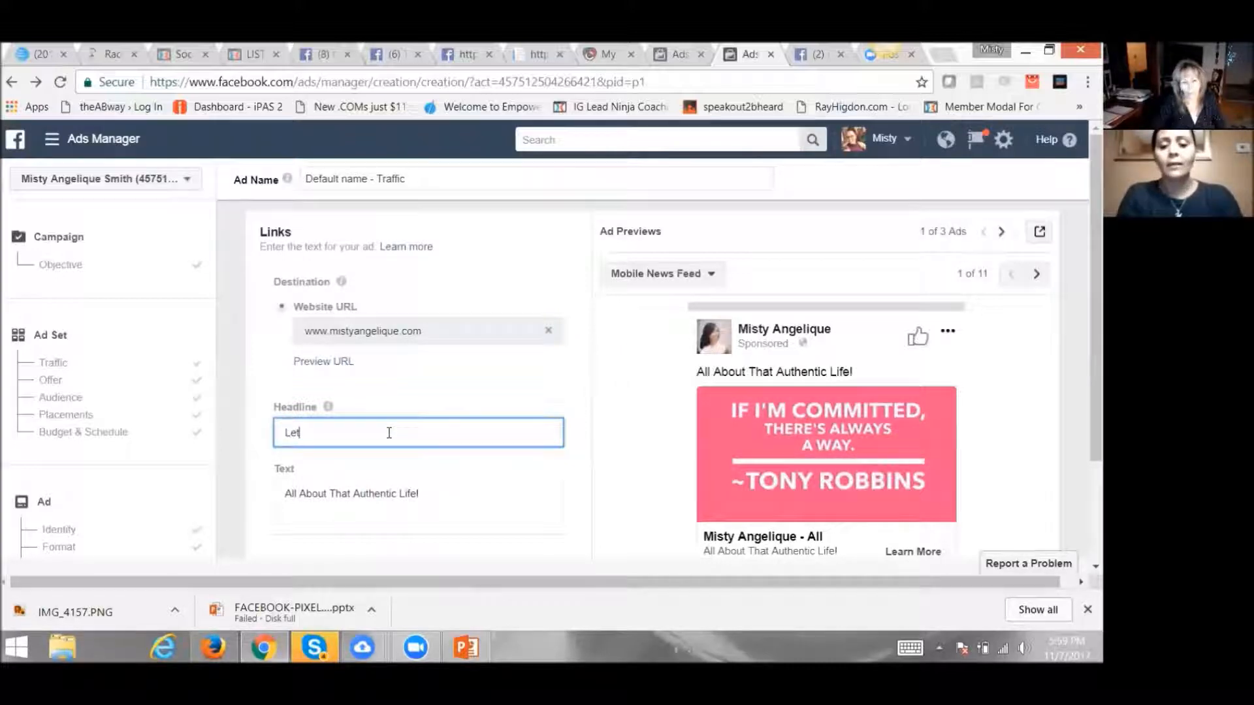
{"action": "type", "text": "'s "}
{"action": "type", "text": "Do Those"}
{"action": "key", "text": "BackSpace"}
{"action": "key", "text": "BackSpace"}
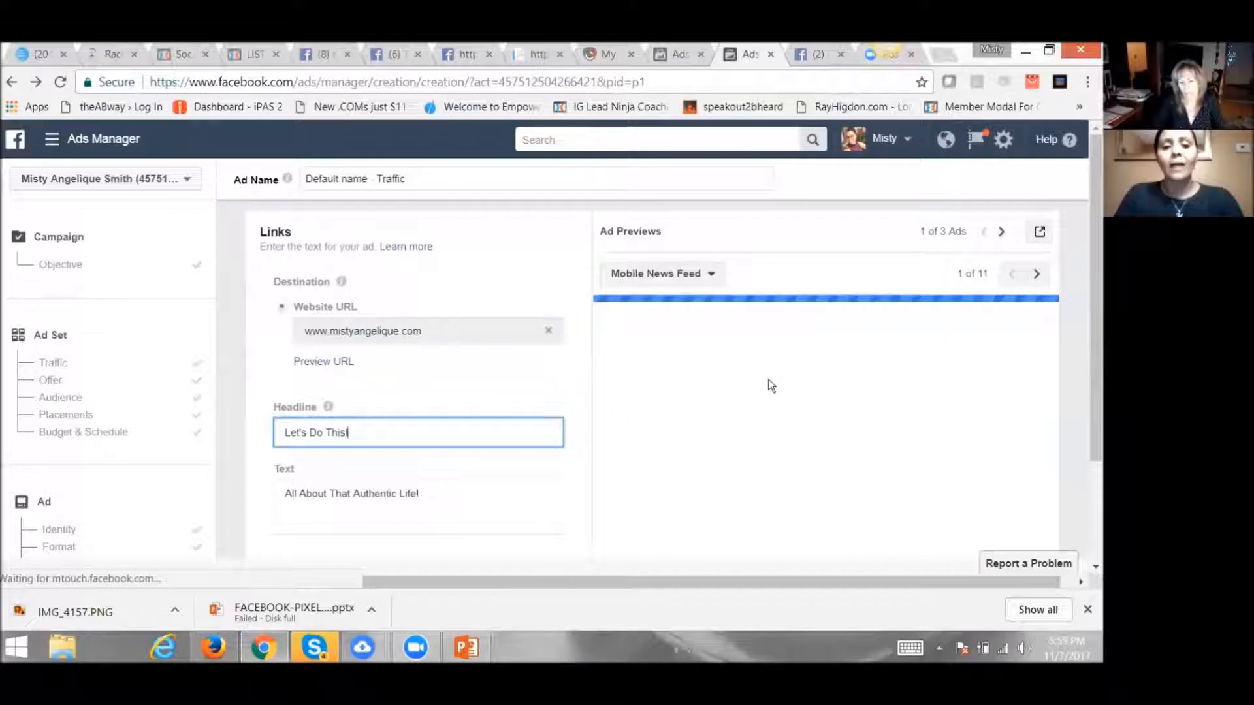
Step: Replace the ad's text with "I'm fired up today! Who's with me?!"
{"action": "left_click", "coordinate": [430, 490]}
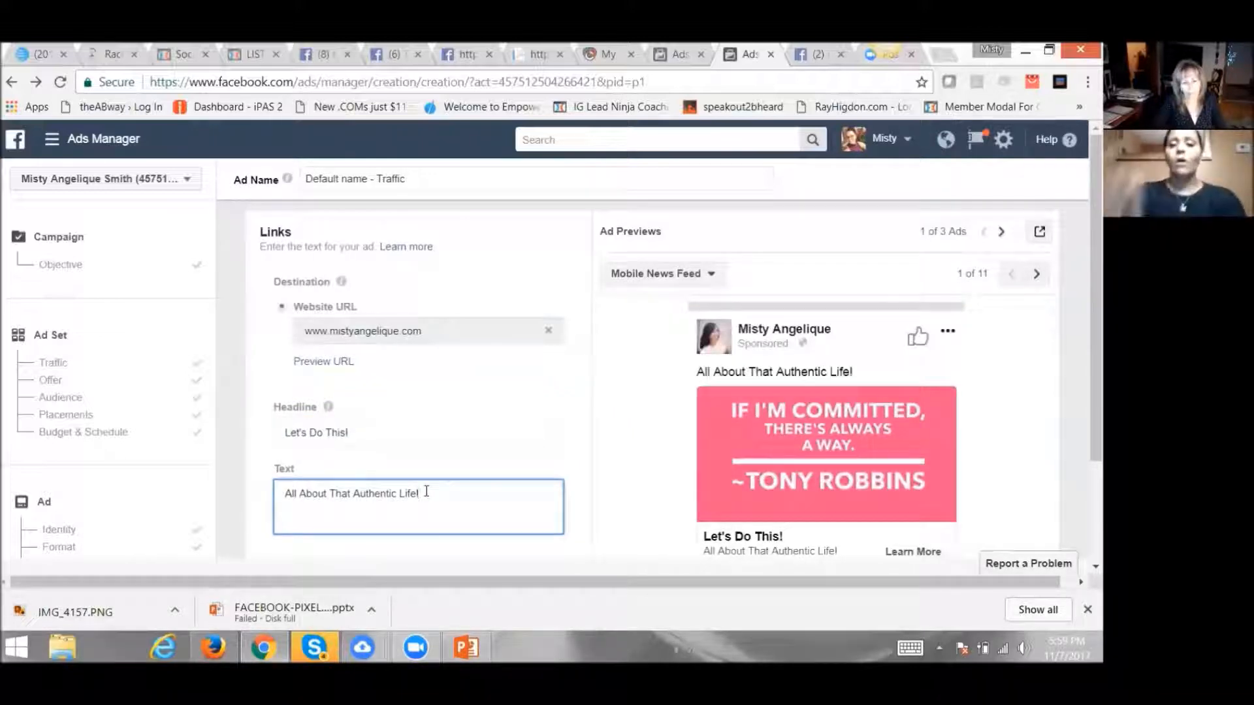
{"action": "key", "text": "BackSpace"}
{"action": "key", "text": "BackSpace"}
{"action": "key", "text": "BackSpace"}
{"action": "key", "text": "BackSpace"}
{"action": "key", "text": "BackSpace"}
{"action": "key", "text": "BackSpace"}
{"action": "key", "text": "BackSpace"}
{"action": "key", "text": "BackSpace"}
{"action": "key", "text": "BackSpace"}
{"action": "key", "text": "BackSpace"}
{"action": "key", "text": "BackSpace"}
{"action": "key", "text": "BackSpace"}
{"action": "key", "text": "BackSpace"}
{"action": "key", "text": "BackSpace"}
{"action": "key", "text": "BackSpace"}
{"action": "key", "text": "BackSpace"}
{"action": "key", "text": "BackSpace"}
{"action": "key", "text": "BackSpace"}
{"action": "key", "text": "BackSpace"}
{"action": "key", "text": "BackSpace"}
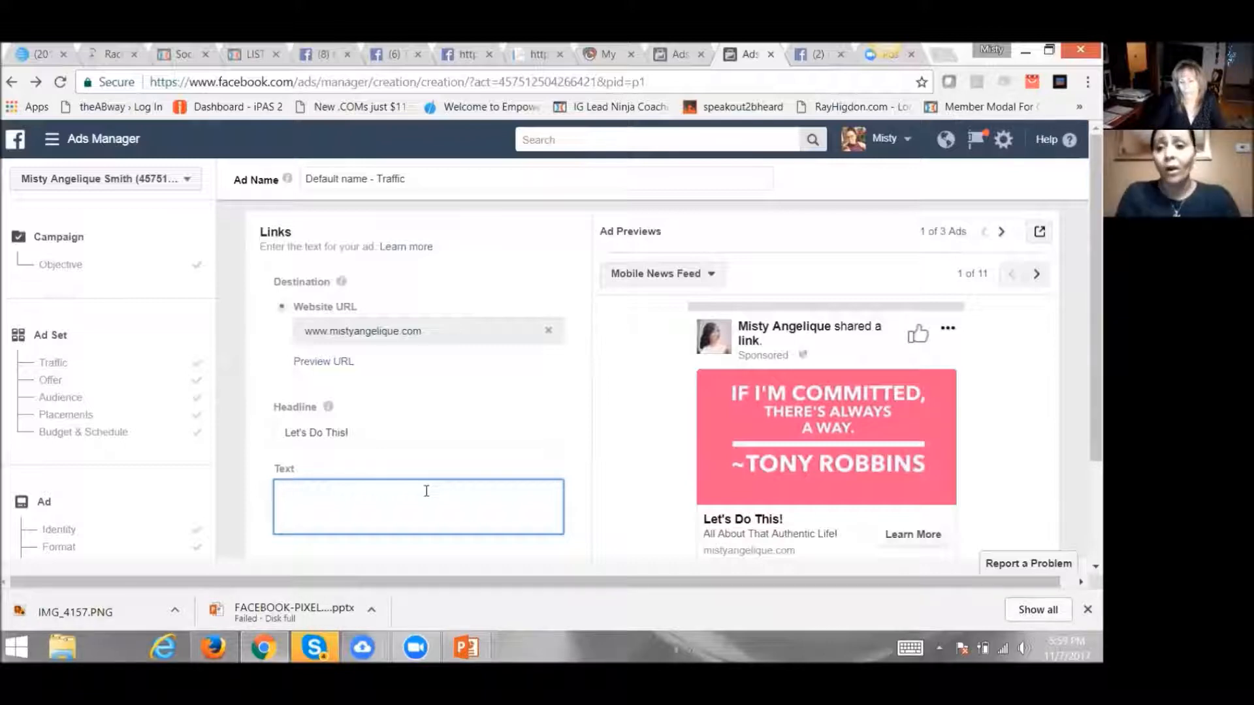
{"action": "type", "text": "I'm fie"}
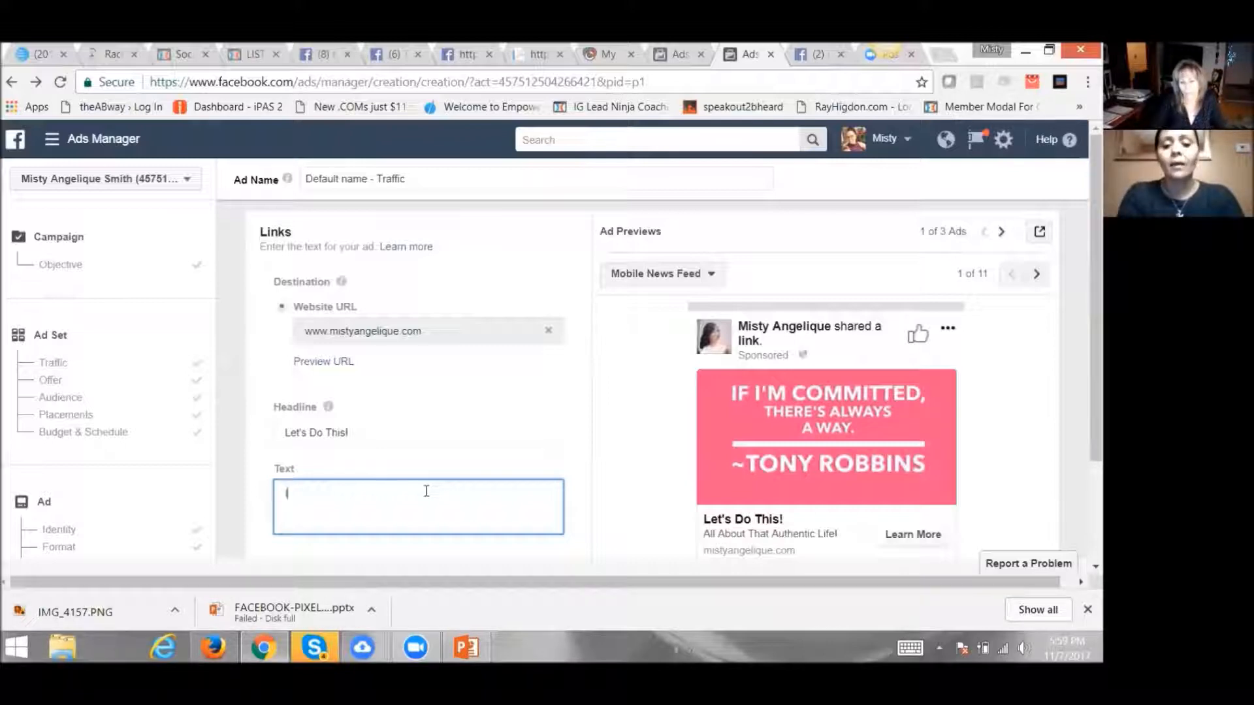
{"action": "type", "text": "d u"}
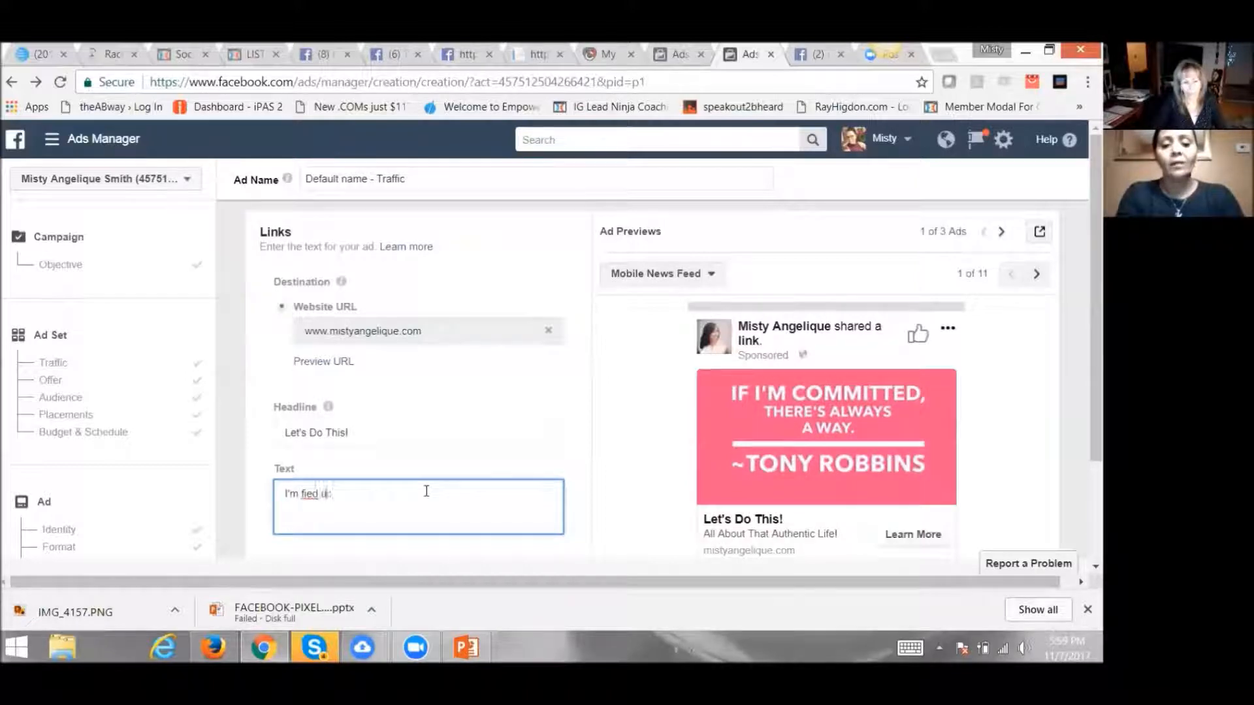
{"action": "type", "text": "p"}
{"action": "key", "text": "BackSpace"}
{"action": "key", "text": "BackSpace"}
{"action": "key", "text": "BackSpace"}
{"action": "key", "text": "BackSpace"}
{"action": "key", "text": "BackSpace"}
{"action": "key", "text": "BackSpace"}
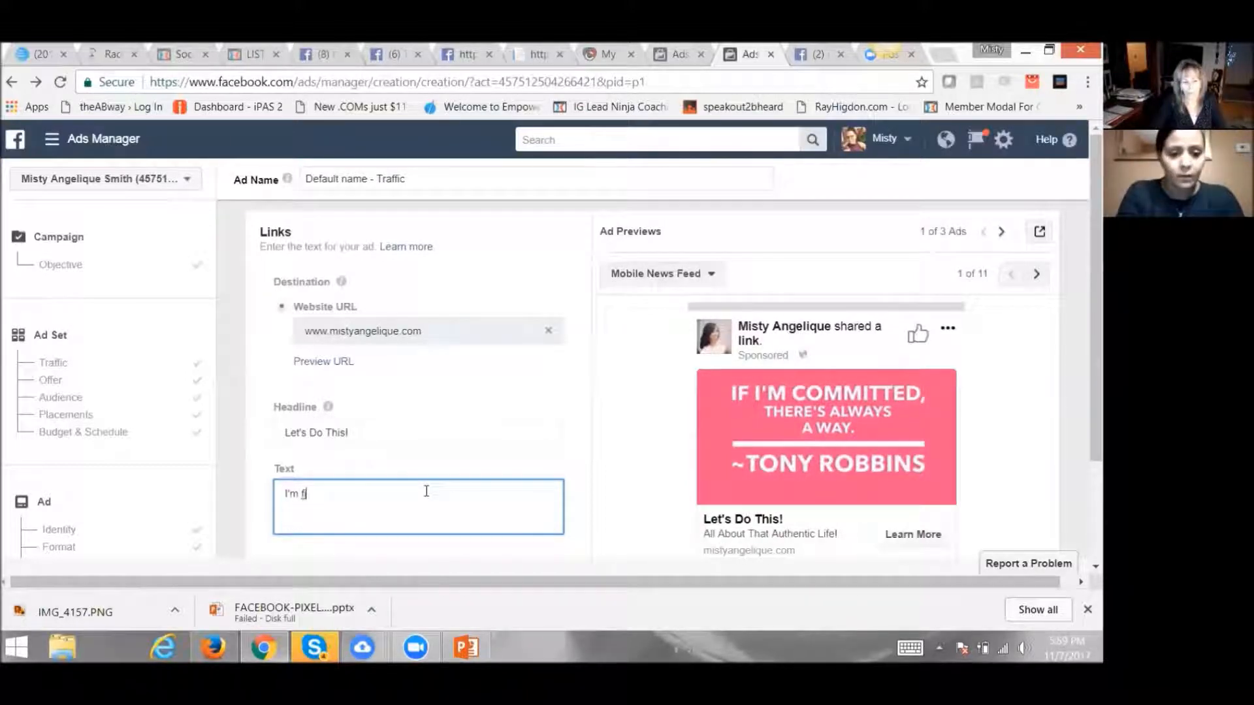
{"action": "type", "text": "ired up toda"}
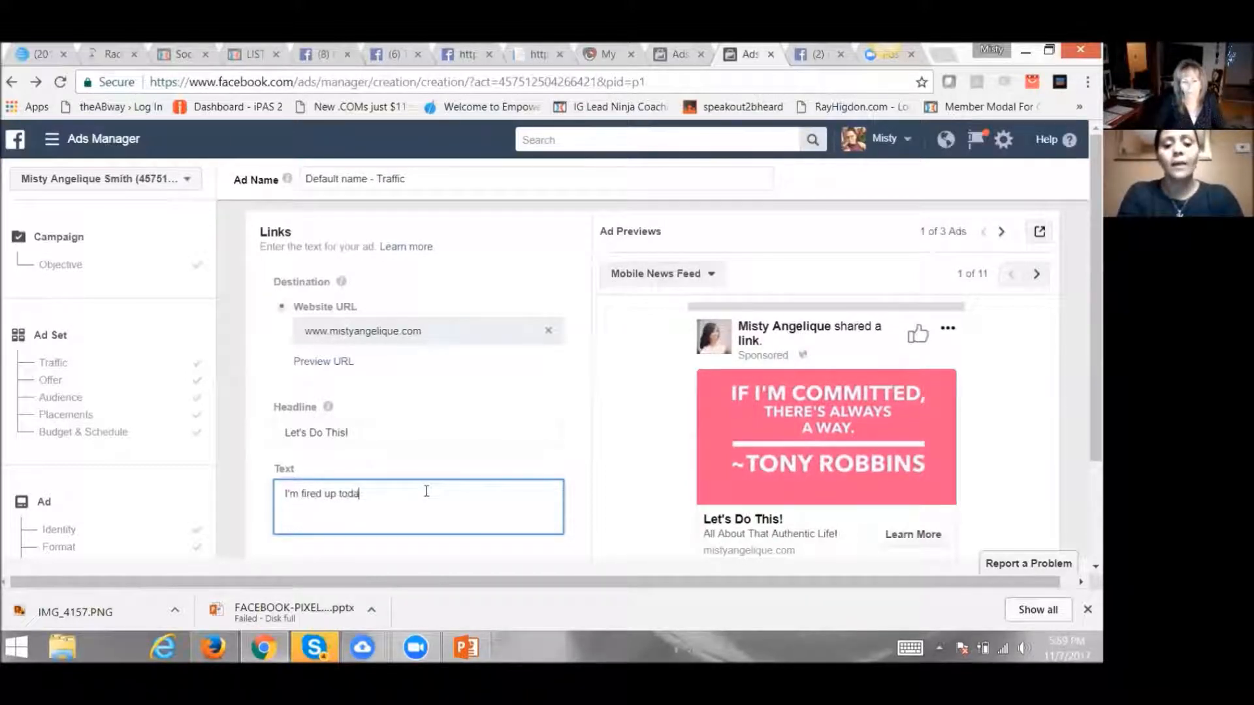
{"action": "type", "text": "y! Who's with"}
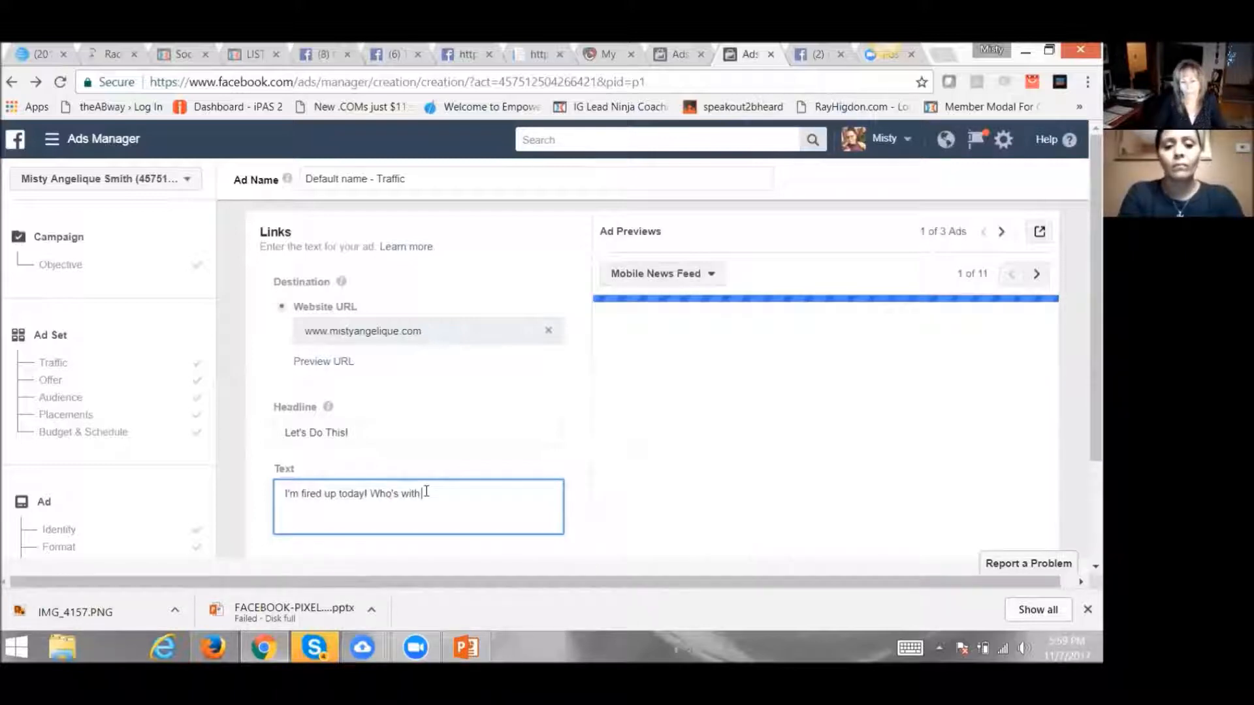
{"action": "type", "text": " me?!"}
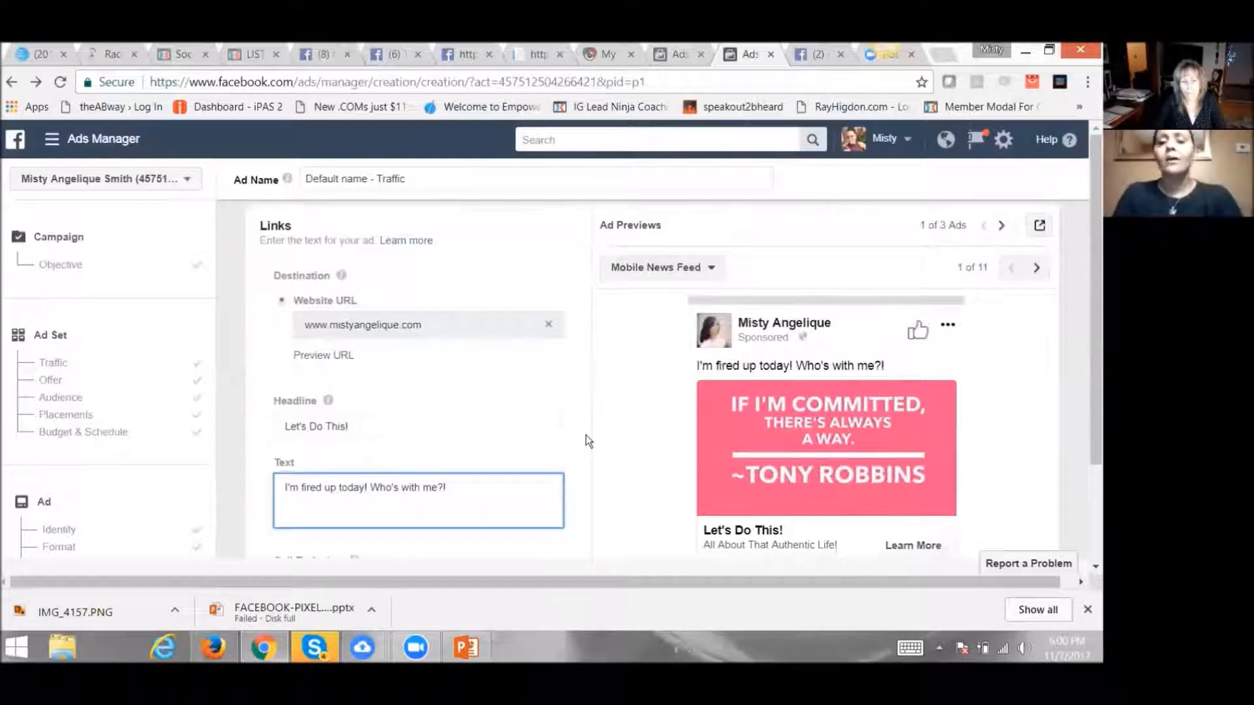
Step: Review the available call-to-action options for the ad, keeping Learn More selected
{"action": "scroll", "coordinate": [586, 440], "scroll_direction": "down", "scroll_amount": 2}
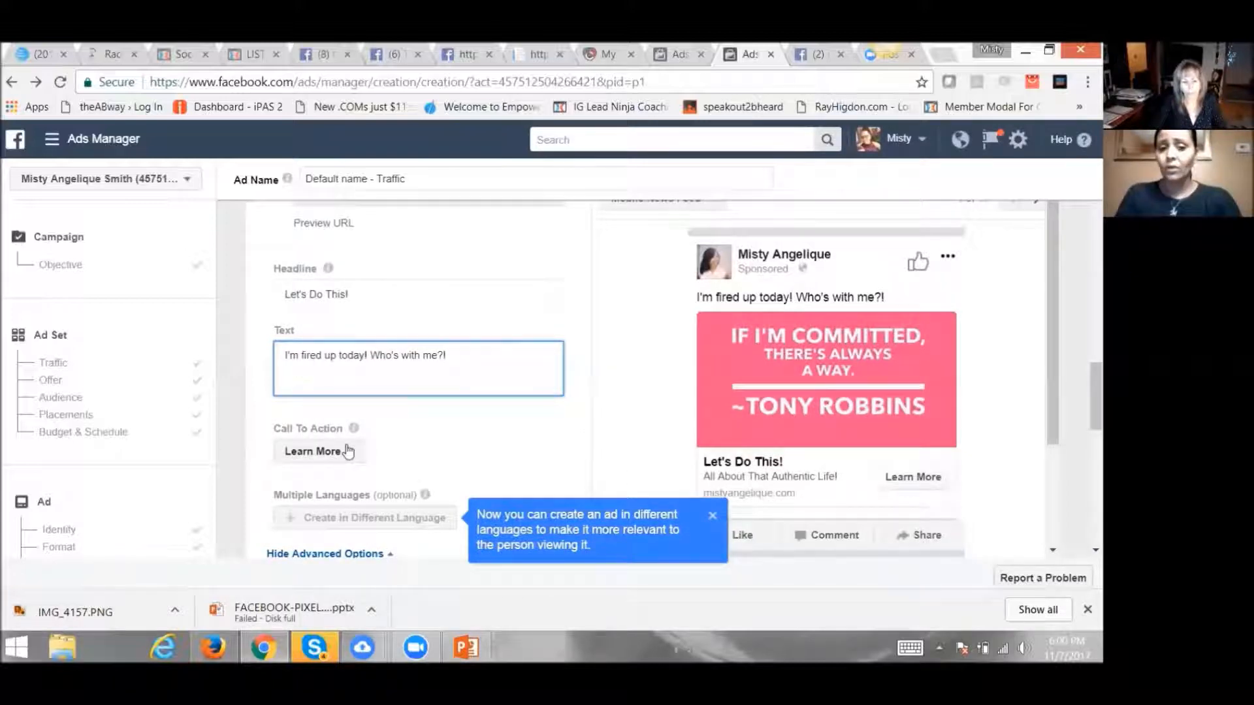
{"action": "left_click", "coordinate": [346, 451]}
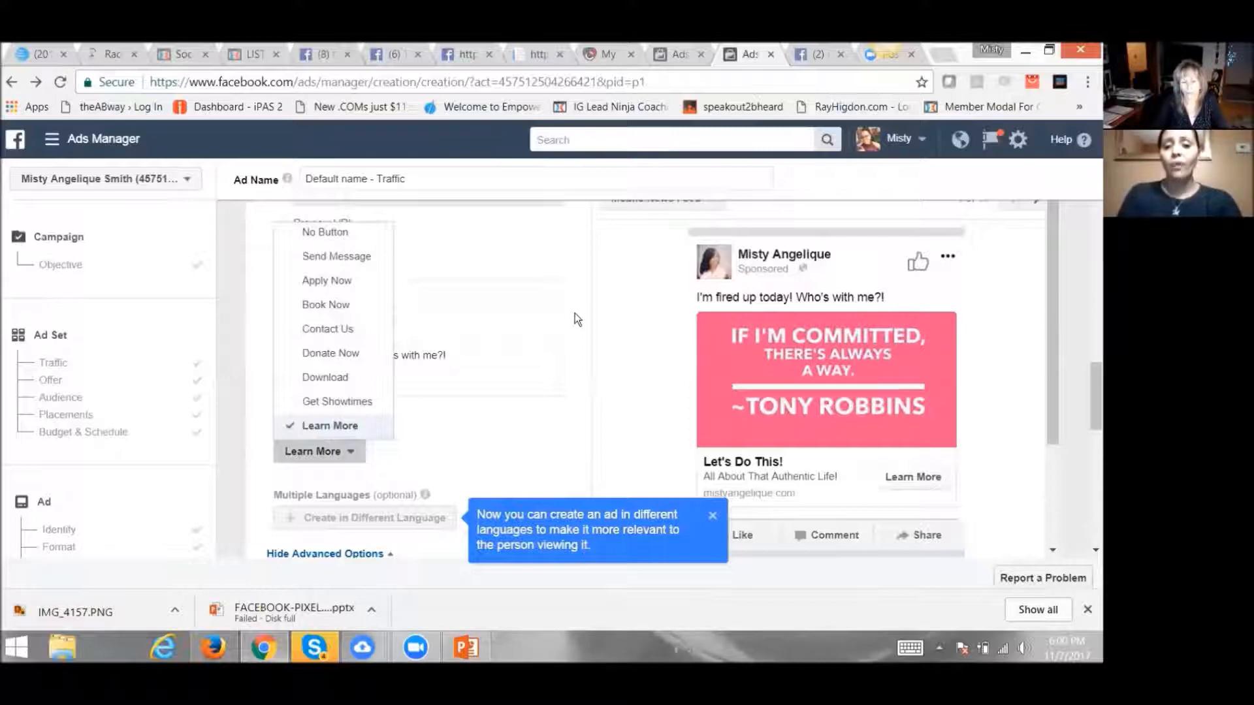
{"action": "left_click", "coordinate": [562, 448]}
Step: Examine the ad's advanced options, conversion tracking settings and the notice about image text above the final confirmation
{"action": "scroll", "coordinate": [562, 448], "scroll_direction": "down", "scroll_amount": 2}
{"action": "scroll", "coordinate": [562, 448], "scroll_direction": "down", "scroll_amount": 3}
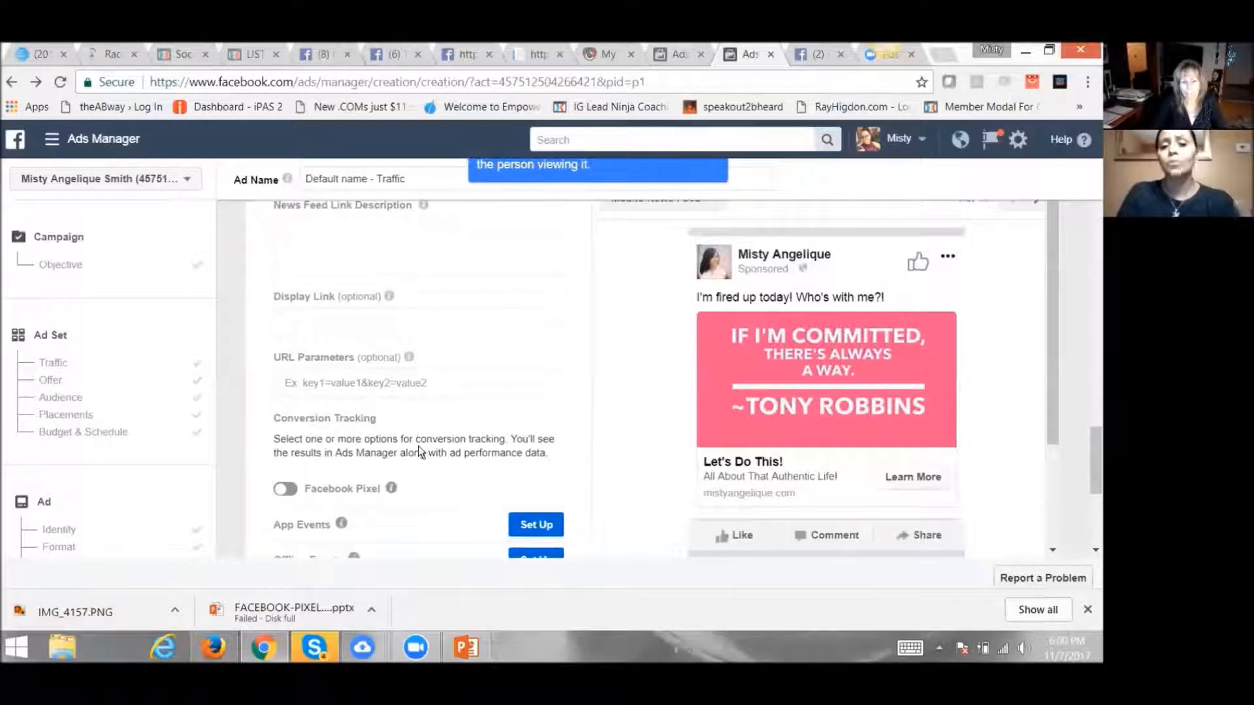
{"action": "scroll", "coordinate": [418, 446], "scroll_direction": "down", "scroll_amount": 5}
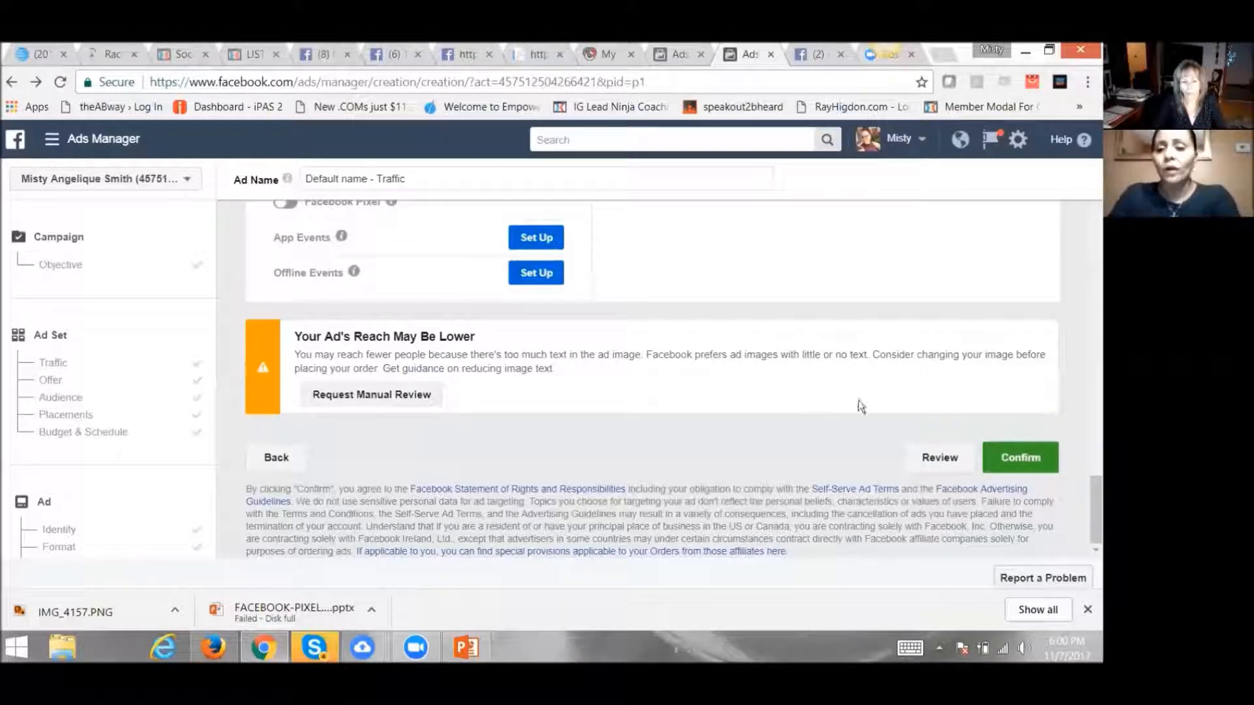
{"action": "left_click", "coordinate": [1022, 457]}
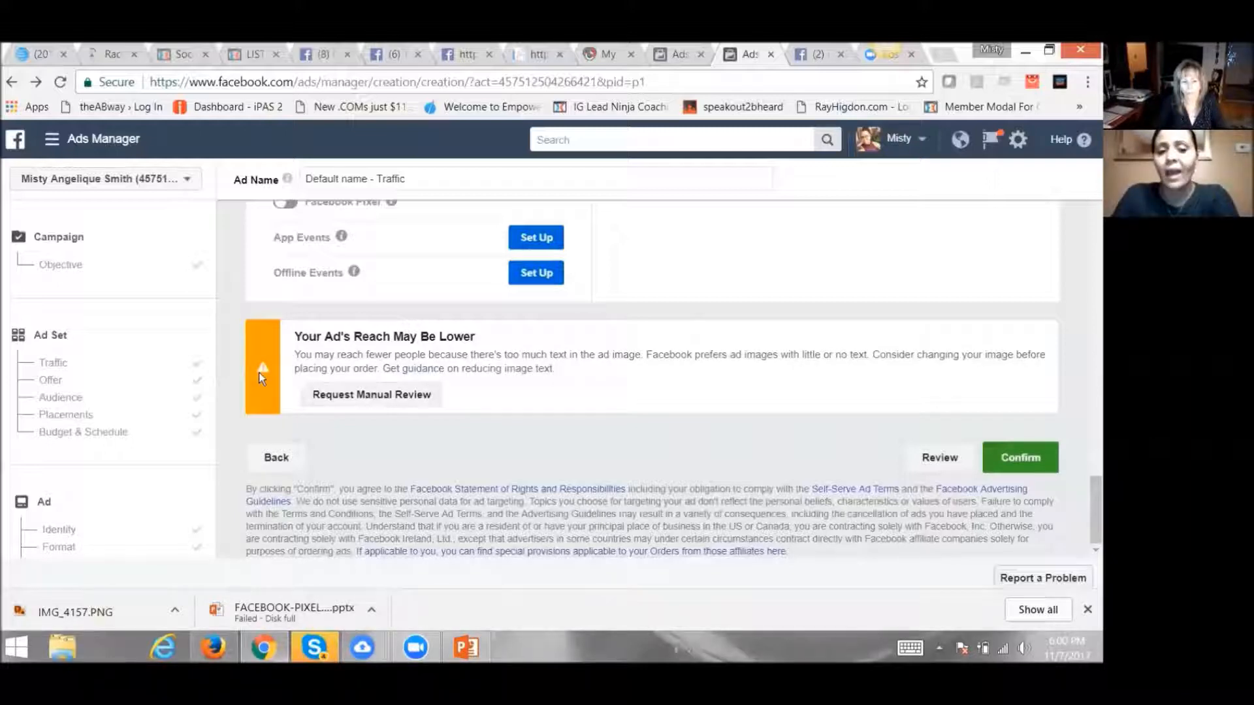
{"action": "scroll", "coordinate": [287, 351], "scroll_direction": "up", "scroll_amount": 4}
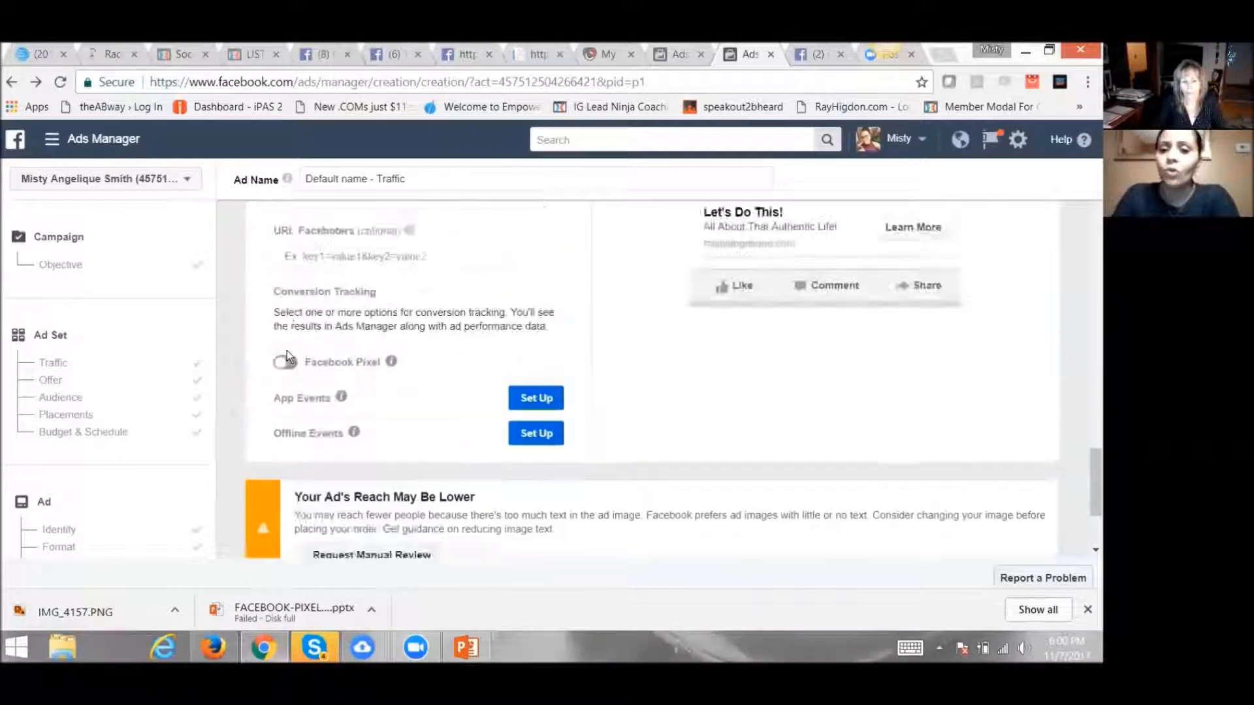
{"action": "scroll", "coordinate": [288, 350], "scroll_direction": "up", "scroll_amount": 3}
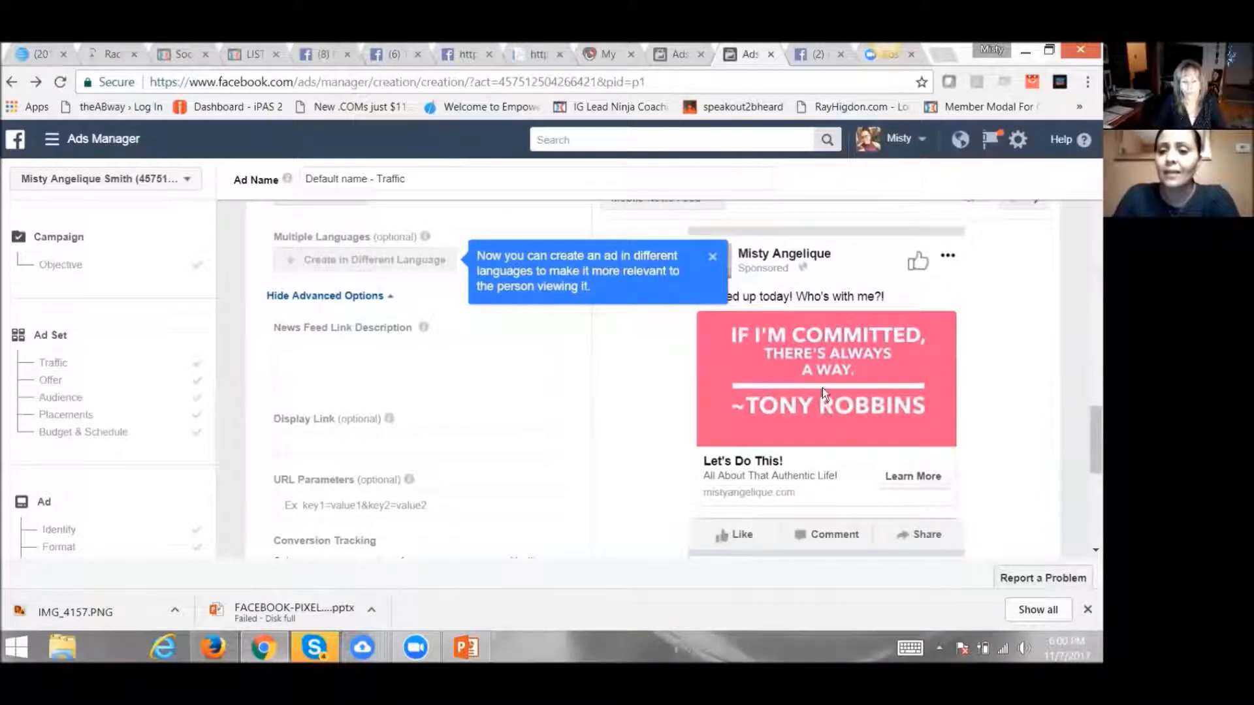
{"action": "scroll", "coordinate": [441, 510], "scroll_direction": "down", "scroll_amount": 5}
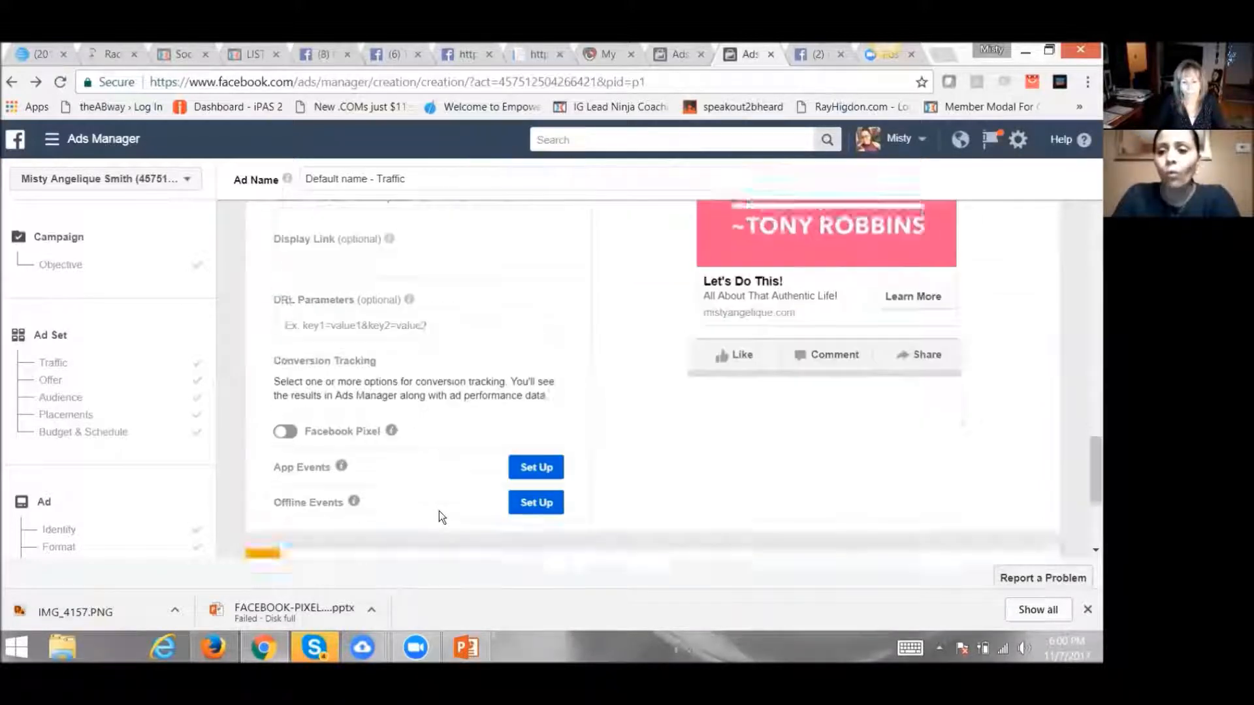
{"action": "scroll", "coordinate": [440, 511], "scroll_direction": "down", "scroll_amount": 1}
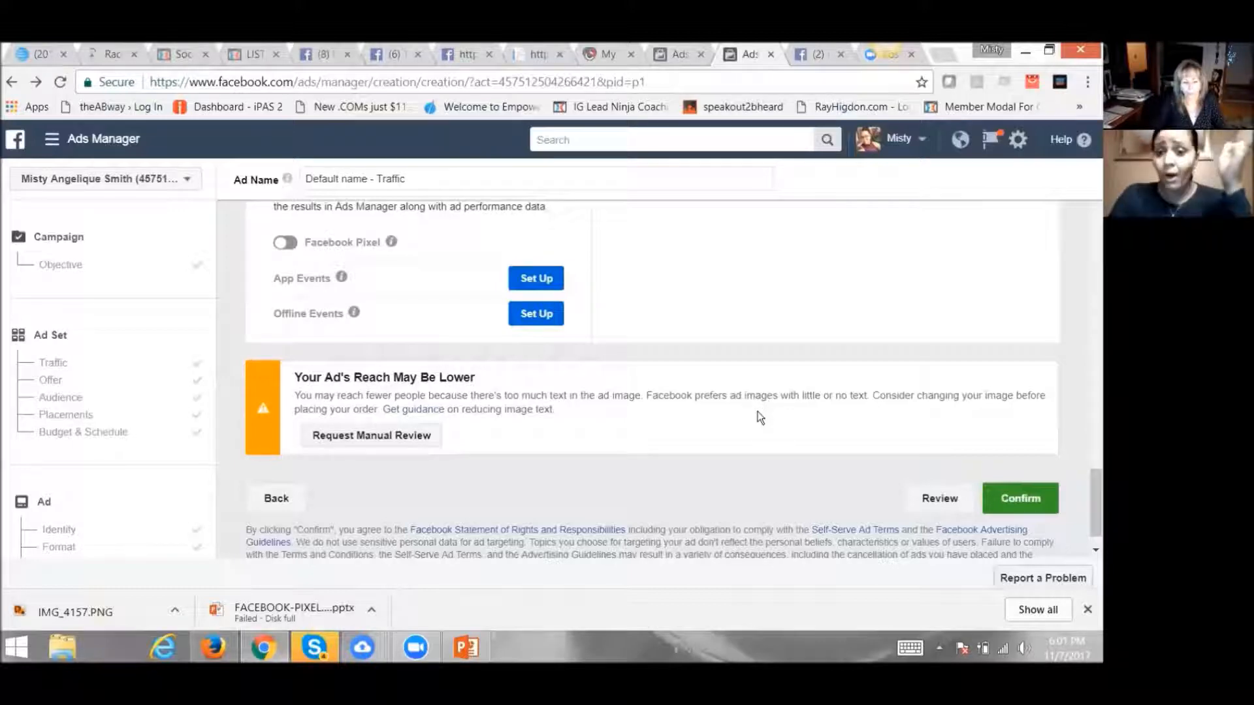
Step: Recheck the ad's images, link, headline, text and Mobile News Feed preview, ending at the final confirmation section
{"action": "scroll", "coordinate": [760, 411], "scroll_direction": "up", "scroll_amount": 4}
{"action": "scroll", "coordinate": [758, 413], "scroll_direction": "up", "scroll_amount": 10}
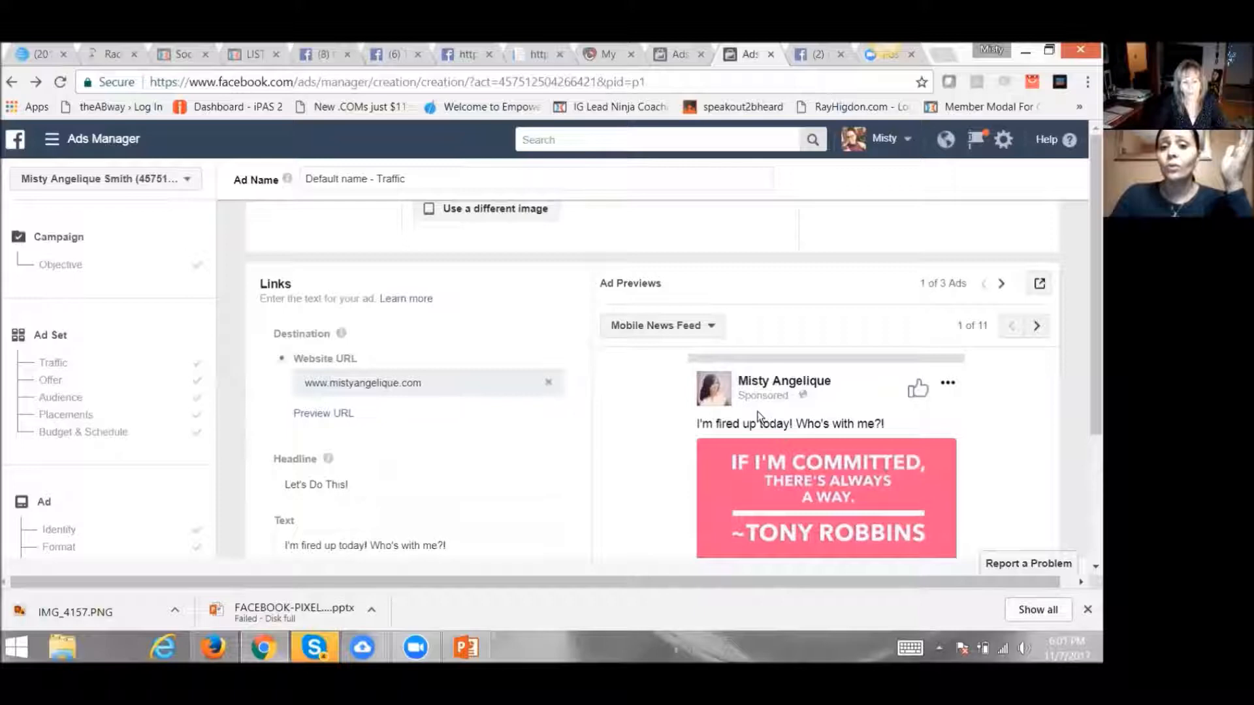
{"action": "scroll", "coordinate": [758, 416], "scroll_direction": "up", "scroll_amount": 6}
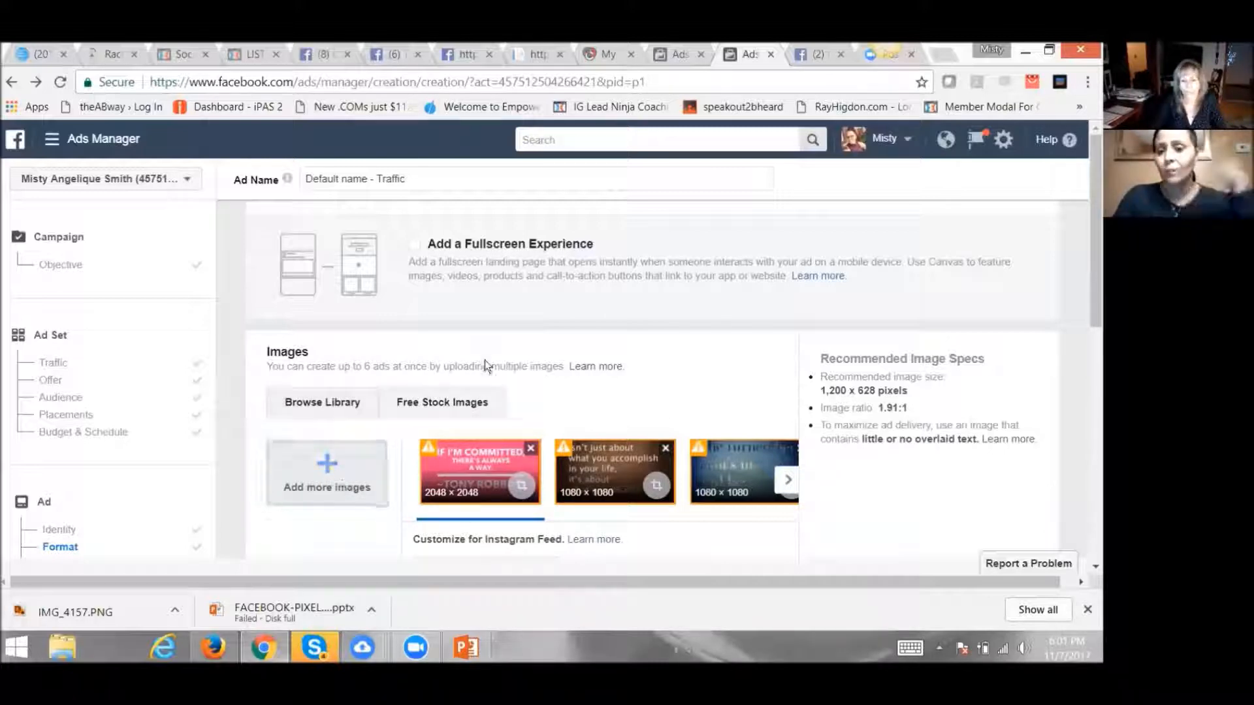
{"action": "scroll", "coordinate": [503, 469], "scroll_direction": "down", "scroll_amount": 3}
{"action": "scroll", "coordinate": [825, 368], "scroll_direction": "down", "scroll_amount": 6}
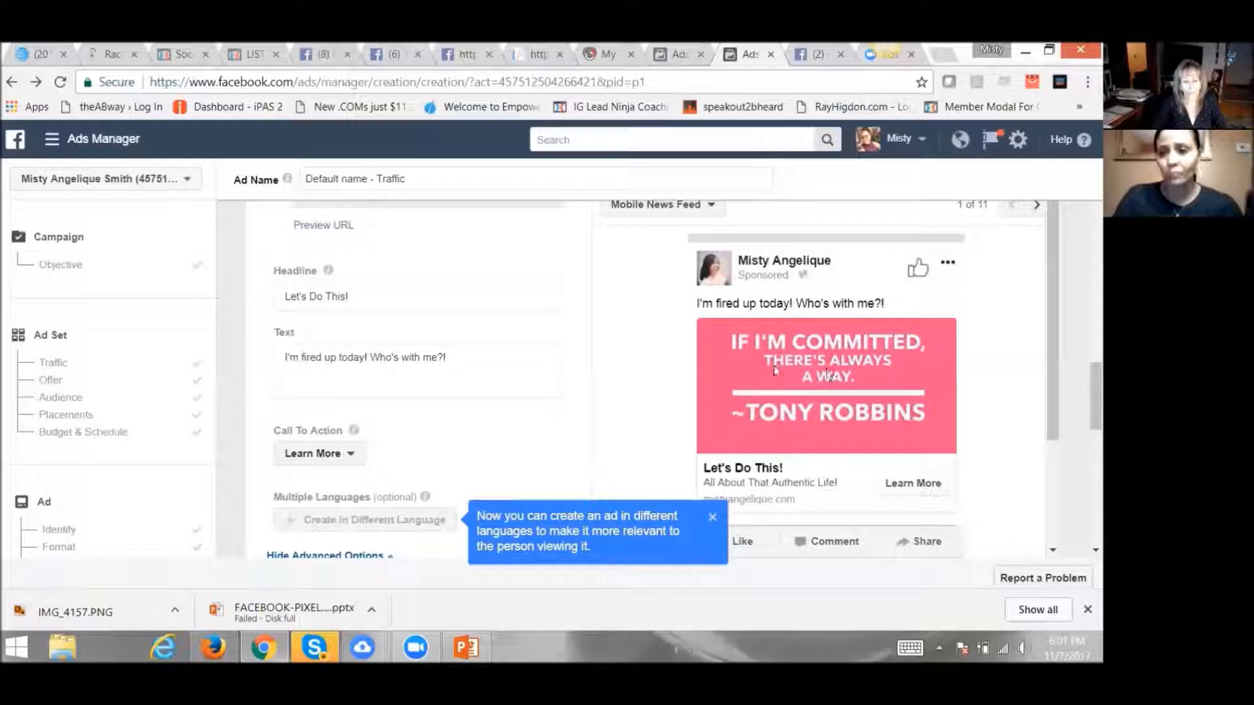
{"action": "scroll", "coordinate": [522, 441], "scroll_direction": "down", "scroll_amount": 3}
{"action": "scroll", "coordinate": [523, 442], "scroll_direction": "down", "scroll_amount": 10}
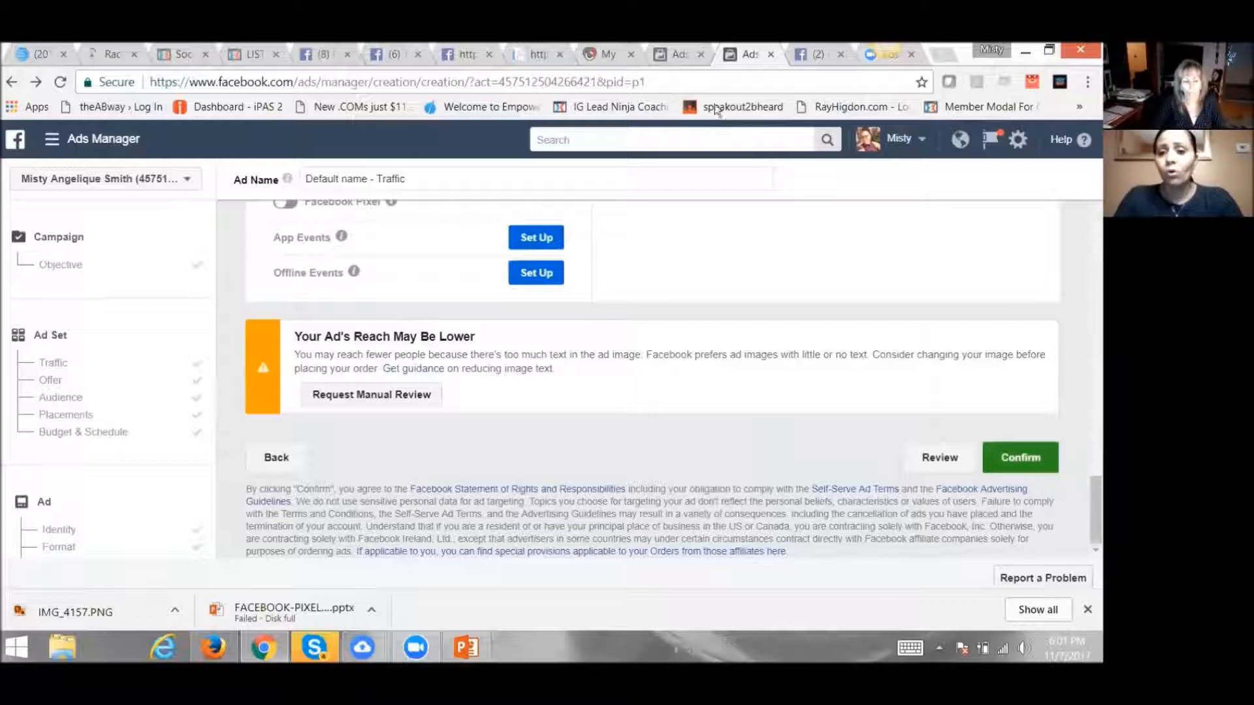
Step: Check the existing post ad's delivery status in the account's ads list with its editing pane collapsed, and return to the new traffic ad
{"action": "left_click", "coordinate": [679, 55]}
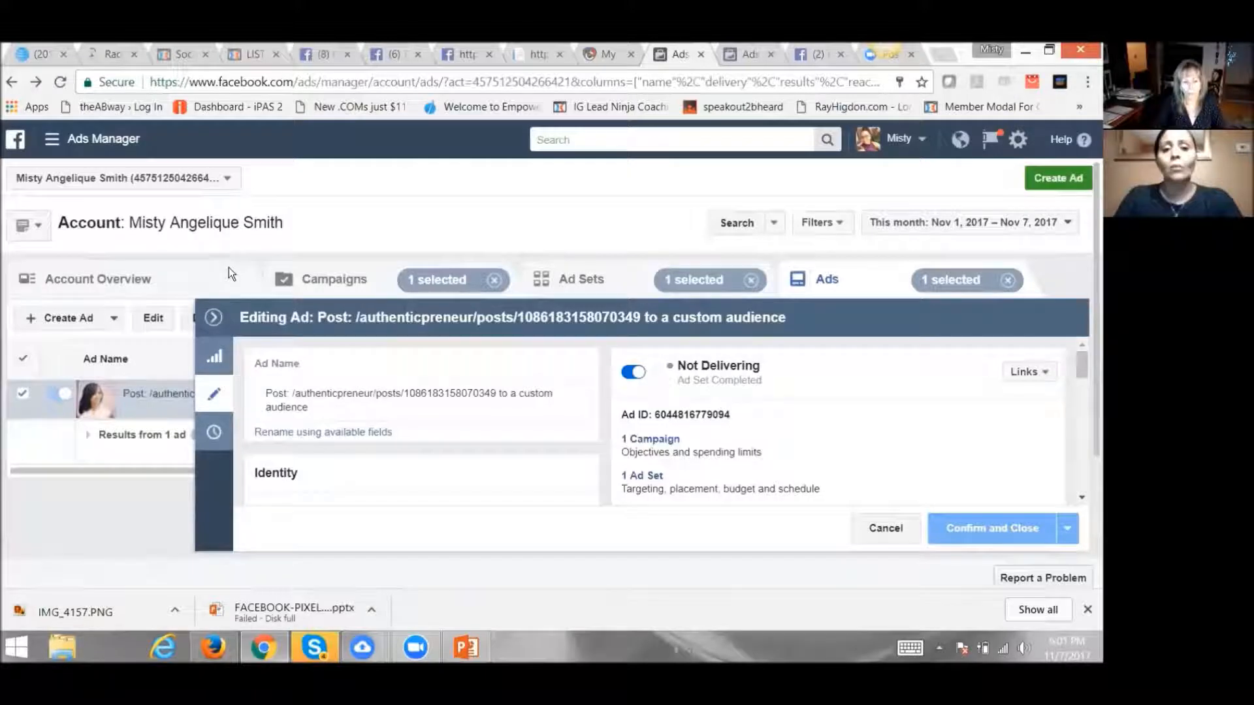
{"action": "left_click", "coordinate": [215, 319]}
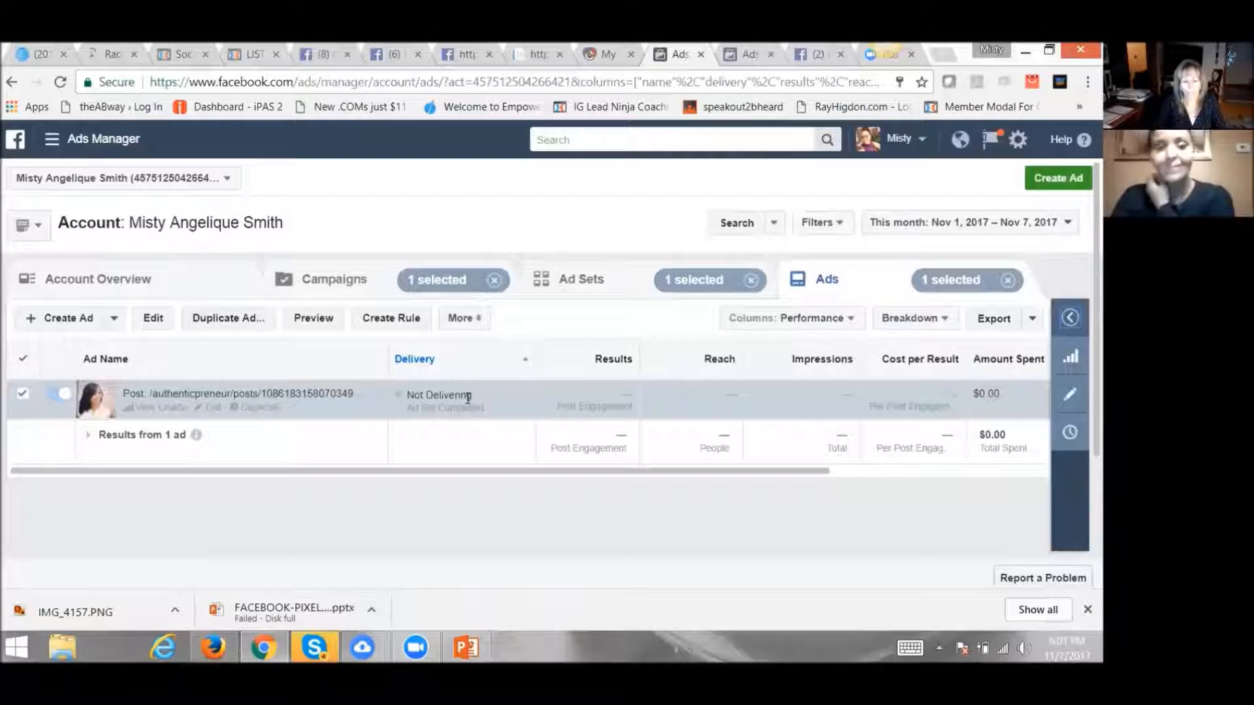
{"action": "left_click", "coordinate": [739, 57]}
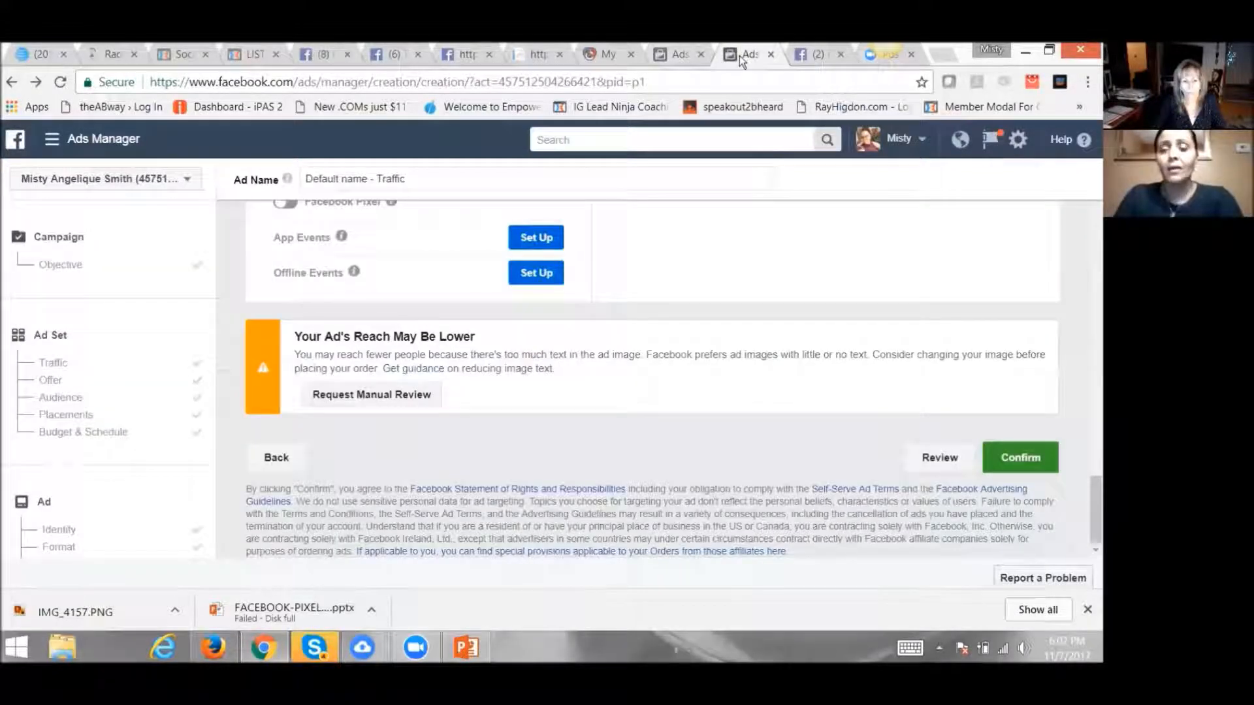